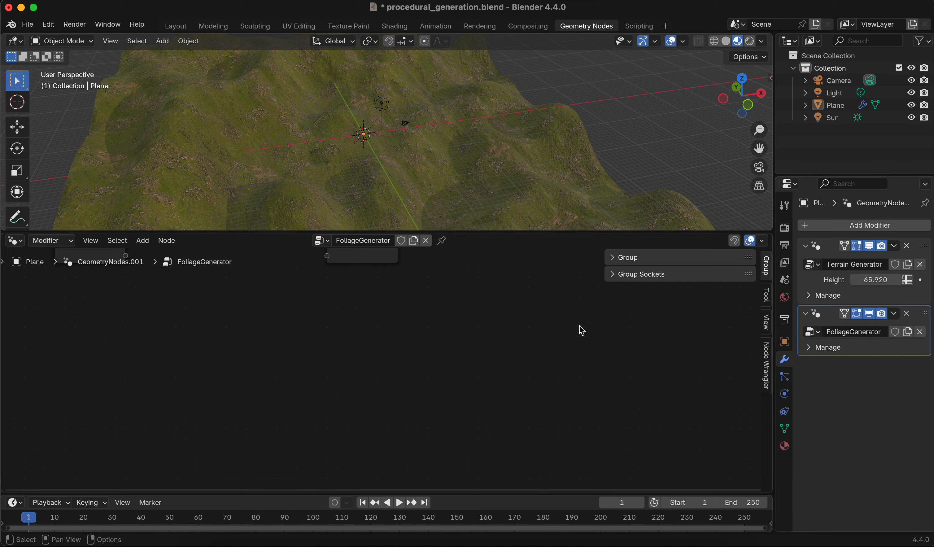
- Compare the node trees of the Plane's Terrain Generator and FoliageGenerator modifiers
{"action": "key", "text": "Home"}
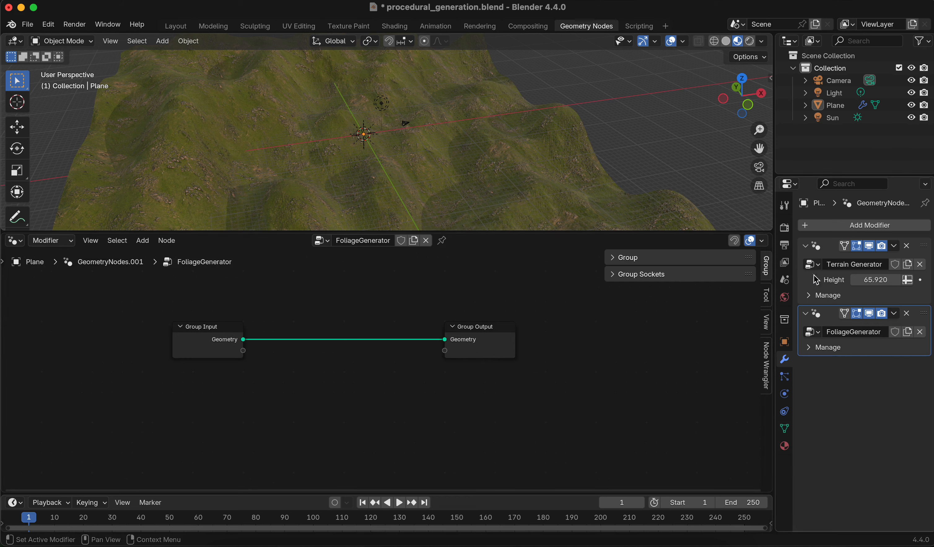
{"action": "left_click", "coordinate": [805, 246]}
{"action": "left_click", "coordinate": [806, 263]}
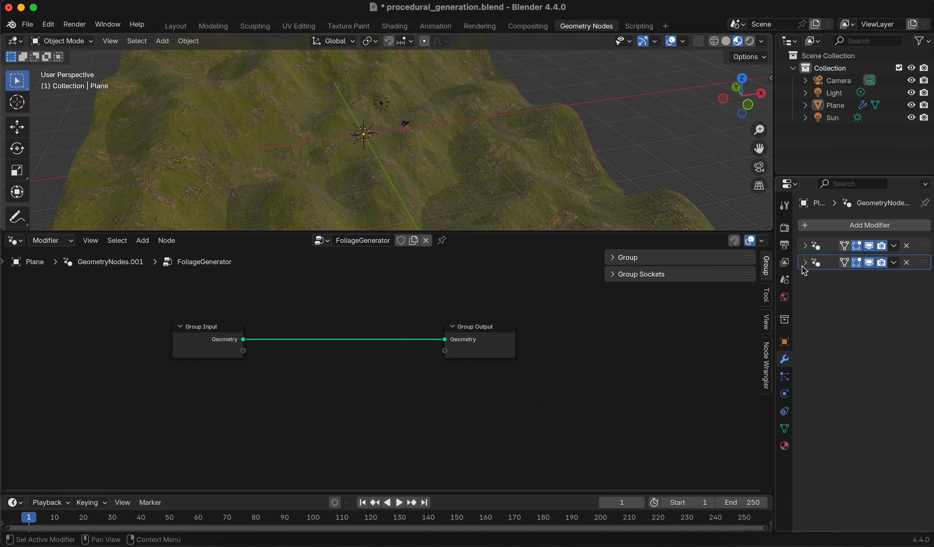
{"action": "scroll", "coordinate": [590, 175], "scroll_direction": "down", "scroll_amount": 5}
{"action": "middle_click_drag", "start_coordinate": [601, 169], "coordinate": [573, 169]}
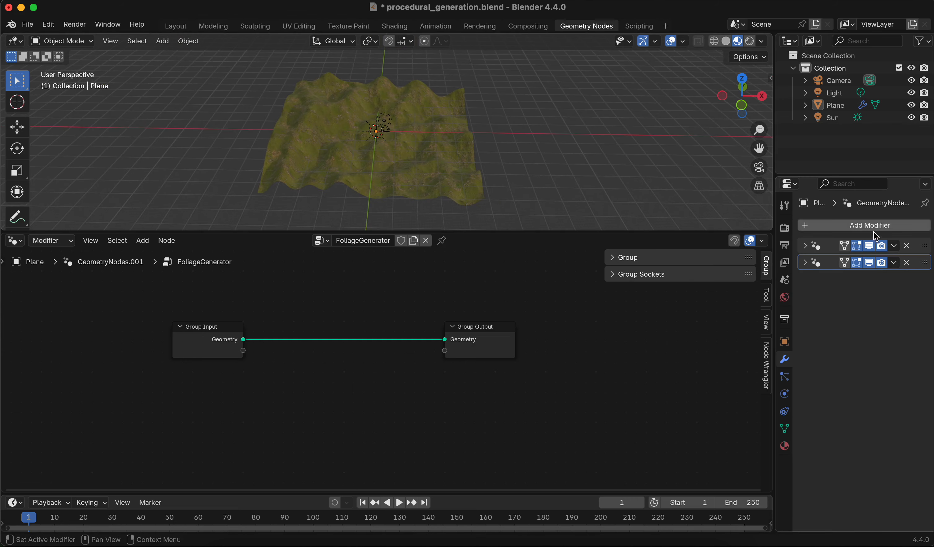
{"action": "left_click", "coordinate": [811, 250]}
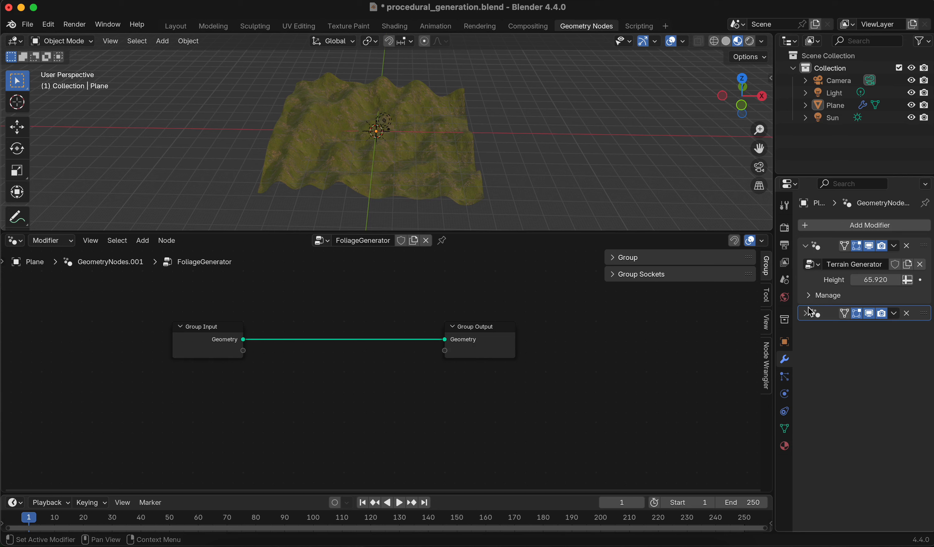
{"action": "left_click", "coordinate": [810, 314]}
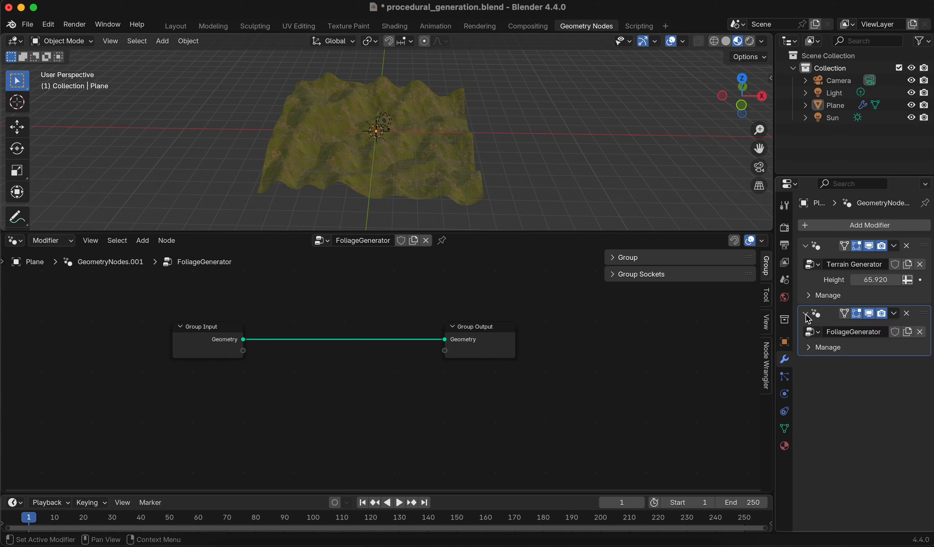
{"action": "left_click", "coordinate": [822, 253]}
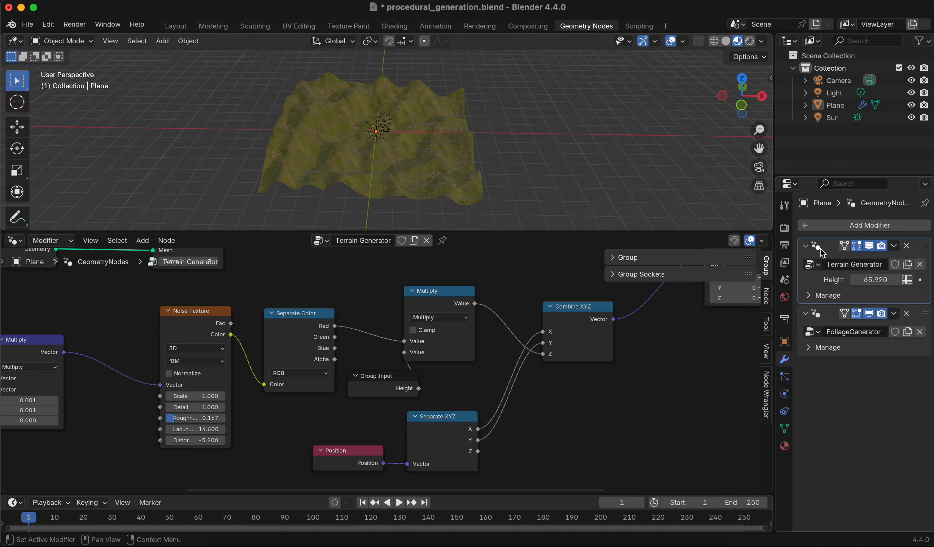
{"action": "left_click", "coordinate": [823, 318]}
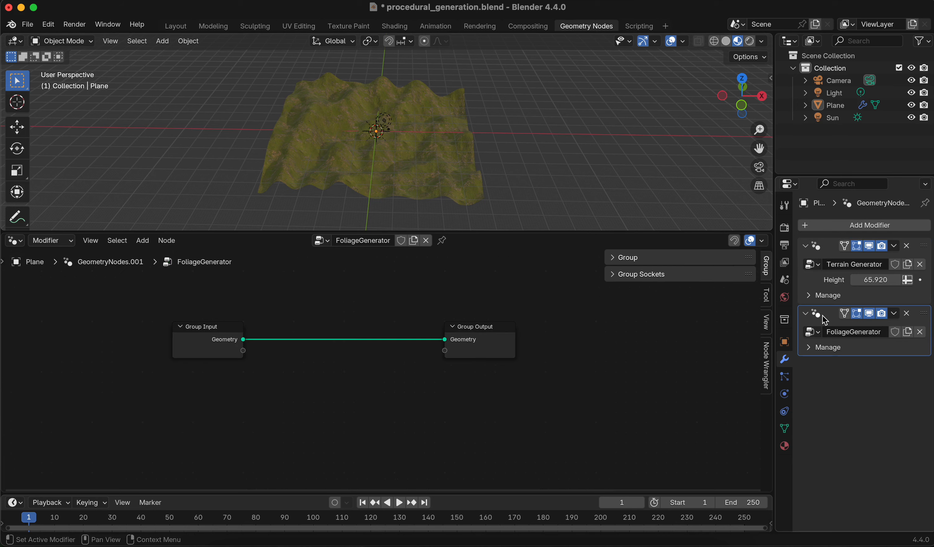
{"action": "scroll", "coordinate": [175, 331], "scroll_direction": "up", "scroll_amount": 6}
{"action": "middle_click_drag", "start_coordinate": [206, 327], "coordinate": [403, 340]}
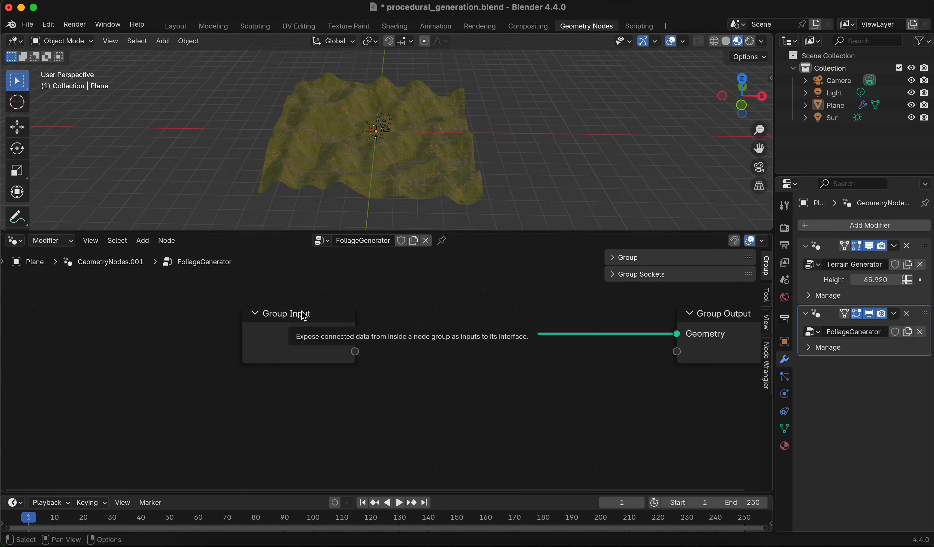
{"action": "left_click", "coordinate": [831, 260]}
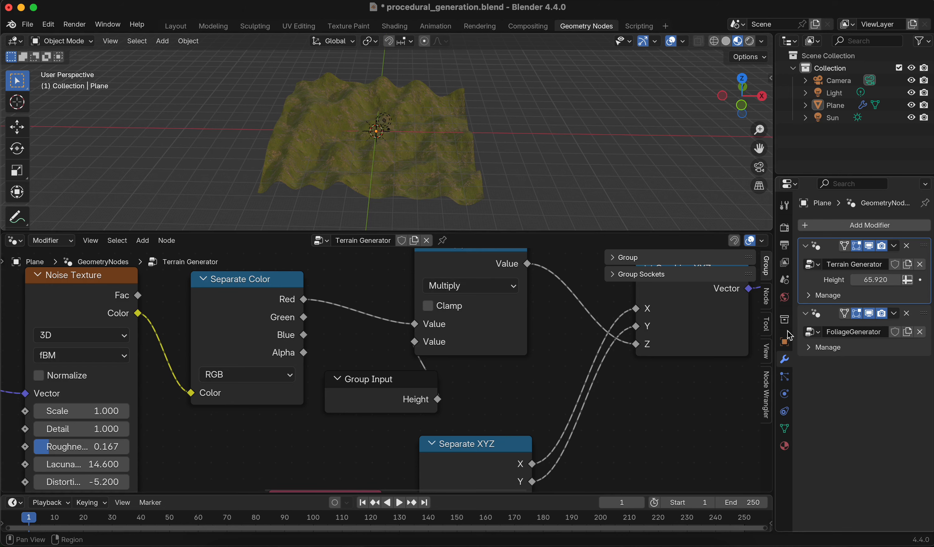
{"action": "left_click", "coordinate": [806, 314]}
{"action": "left_click", "coordinate": [824, 318]}
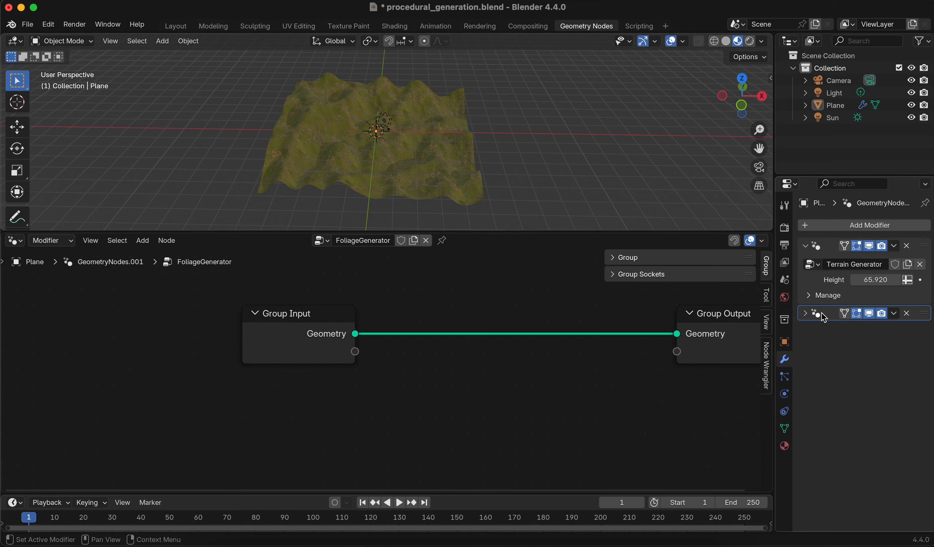
{"action": "left_click", "coordinate": [806, 316]}
{"action": "middle_click_drag", "start_coordinate": [387, 326], "coordinate": [283, 328]}
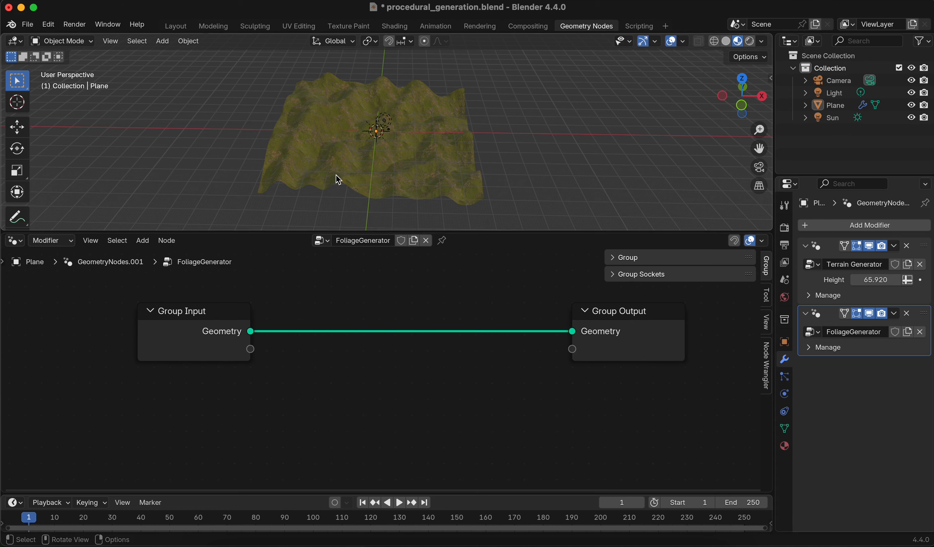
- Enlarge the 3D viewport by shrinking the node editor below it
{"action": "middle_click_drag", "start_coordinate": [338, 177], "coordinate": [466, 132]}
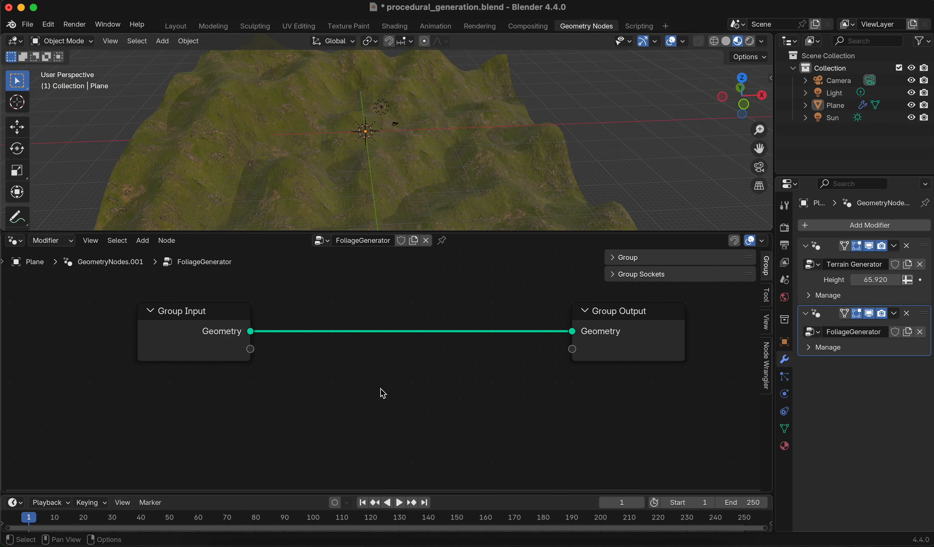
{"action": "middle_click_drag", "start_coordinate": [307, 370], "coordinate": [269, 352]}
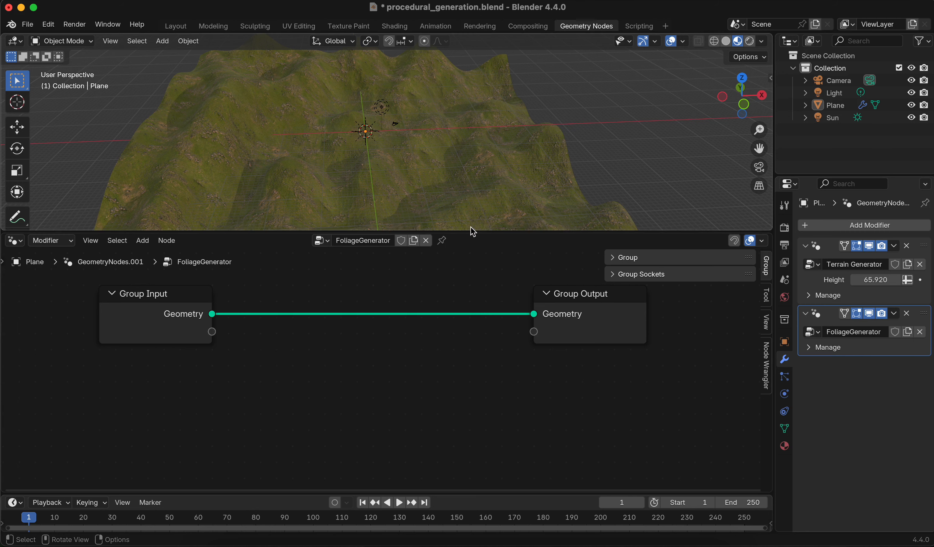
{"action": "left_click_drag", "start_coordinate": [481, 230], "coordinate": [484, 261]}
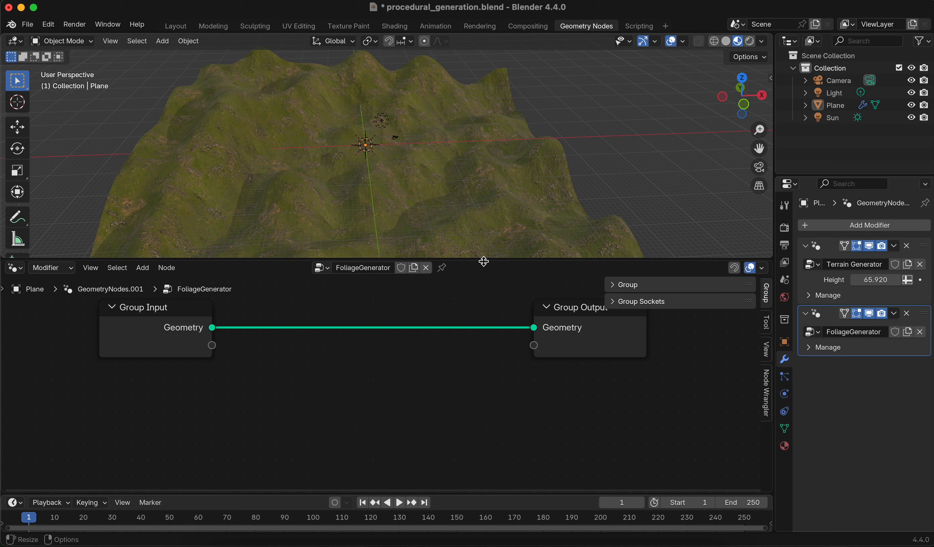
{"action": "mouse_move", "coordinate": [482, 152]}
{"action": "middle_mouse_down"}
{"action": "mouse_move", "coordinate": [442, 177]}
{"action": "mouse_move", "coordinate": [494, 157]}
{"action": "middle_mouse_up"}
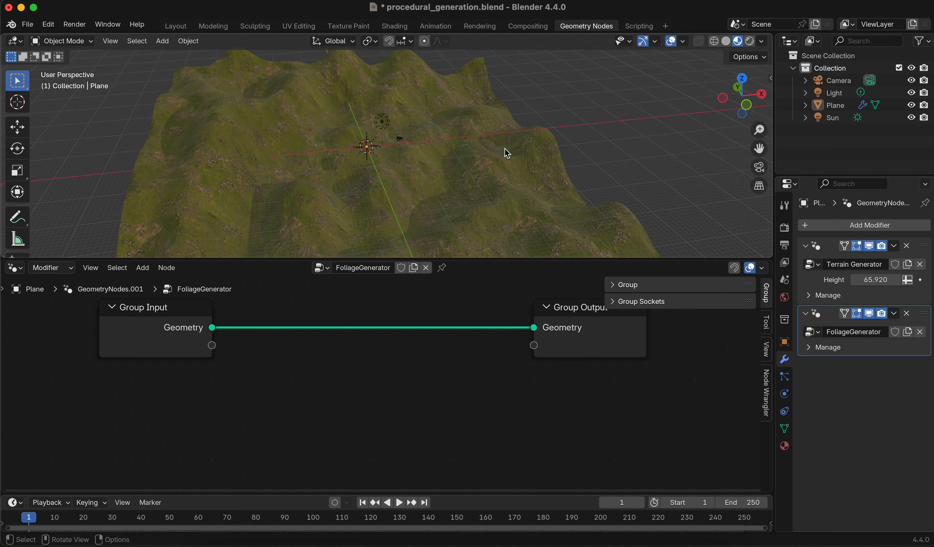
{"action": "left_click", "coordinate": [28, 24]}
{"action": "mouse_move", "coordinate": [87, 90]}
{"action": "middle_click_drag", "start_coordinate": [519, 194], "coordinate": [531, 201]}
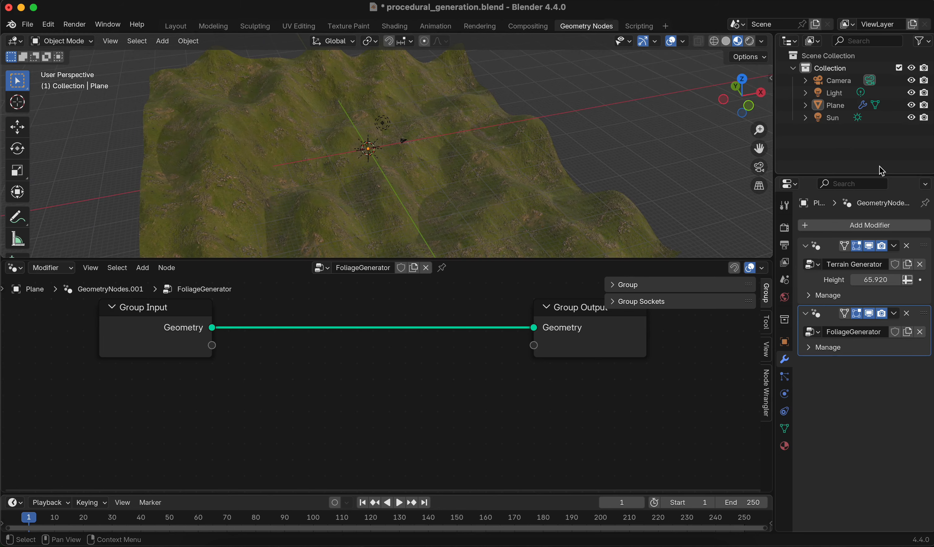
- Create a new collection in the scene and name it Assets
{"action": "right_click", "coordinate": [832, 142]}
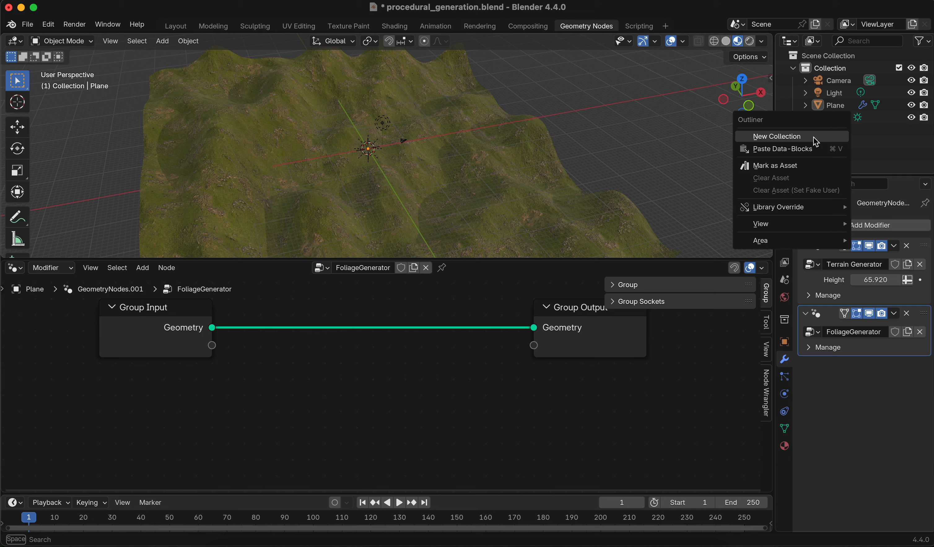
{"action": "left_click", "coordinate": [814, 137]}
{"action": "left_click", "coordinate": [825, 132]}
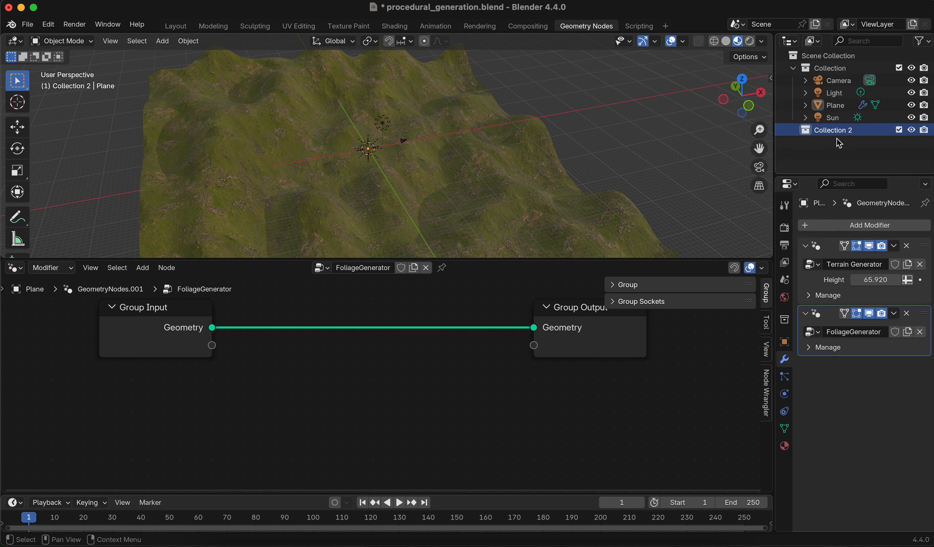
{"action": "double_click", "coordinate": [837, 135]}
{"action": "type", "text": "Assets"}
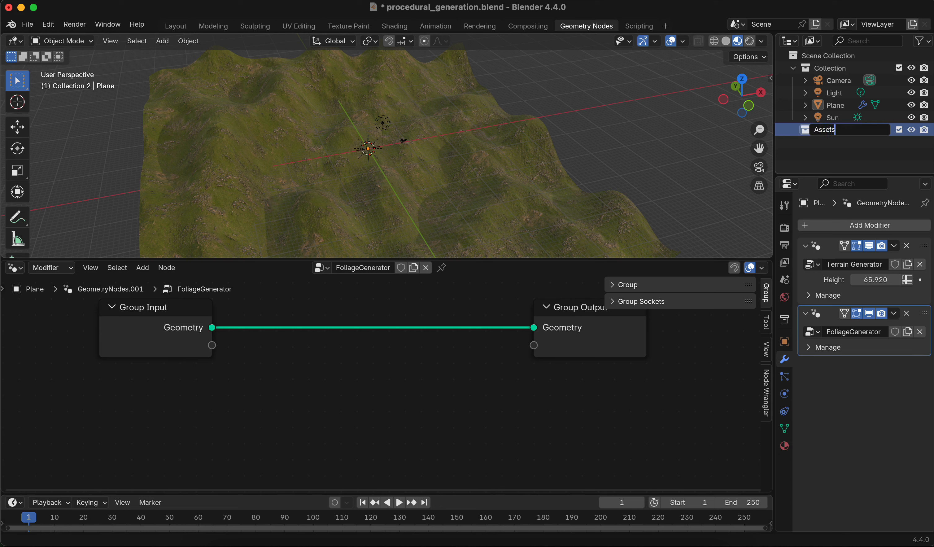
{"action": "key", "text": "Return"}
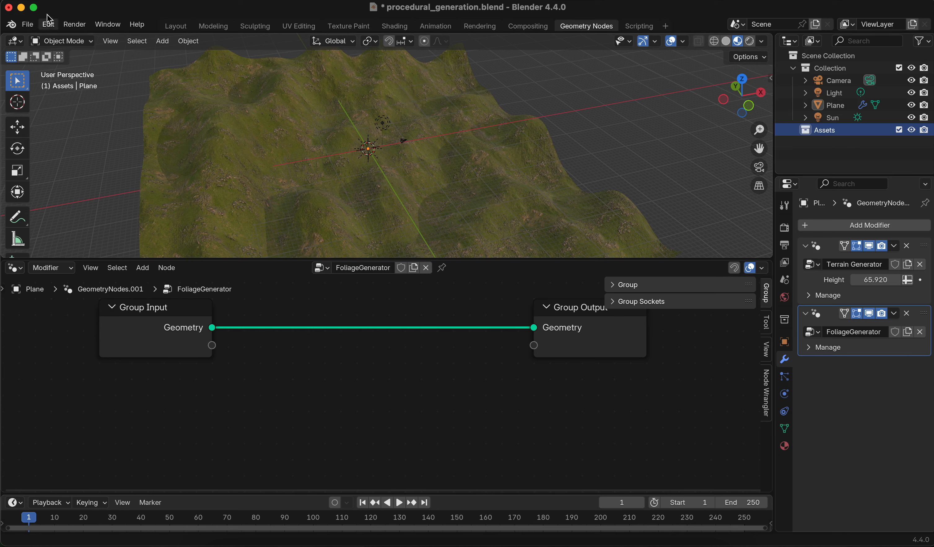
- Import the FBX model forest_nature_set_all_in.fbx from the models/tree+lp folder into the Assets collection
{"action": "left_click", "coordinate": [27, 25]}
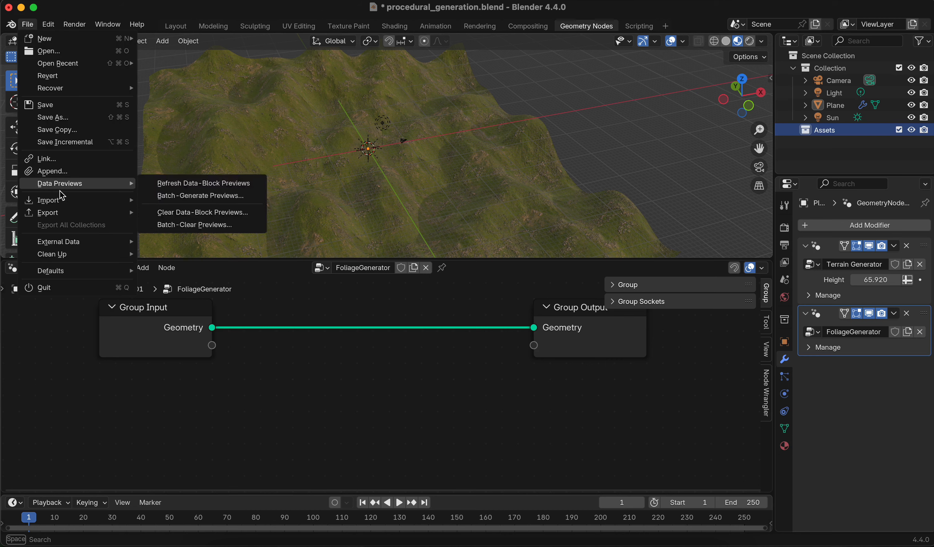
{"action": "mouse_move", "coordinate": [63, 201]}
{"action": "left_click", "coordinate": [211, 313]}
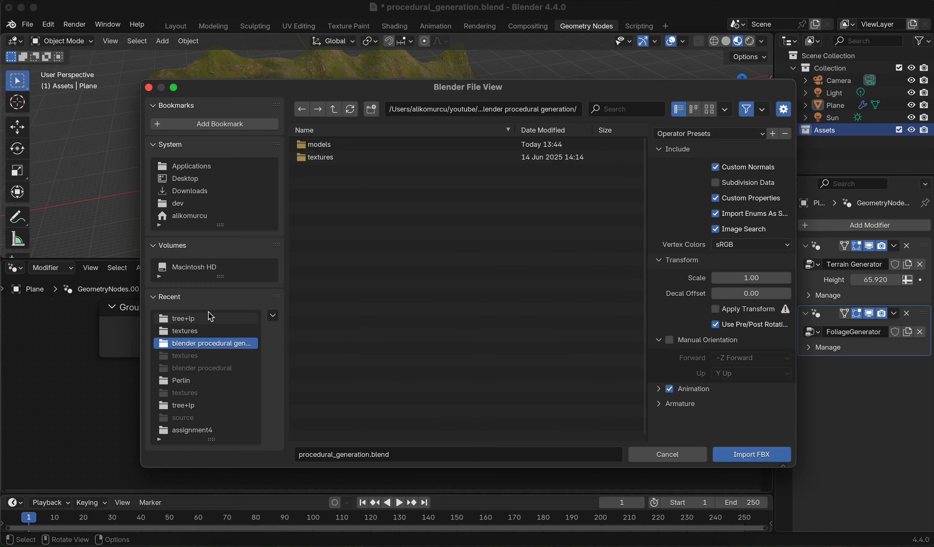
{"action": "double_click", "coordinate": [332, 144]}
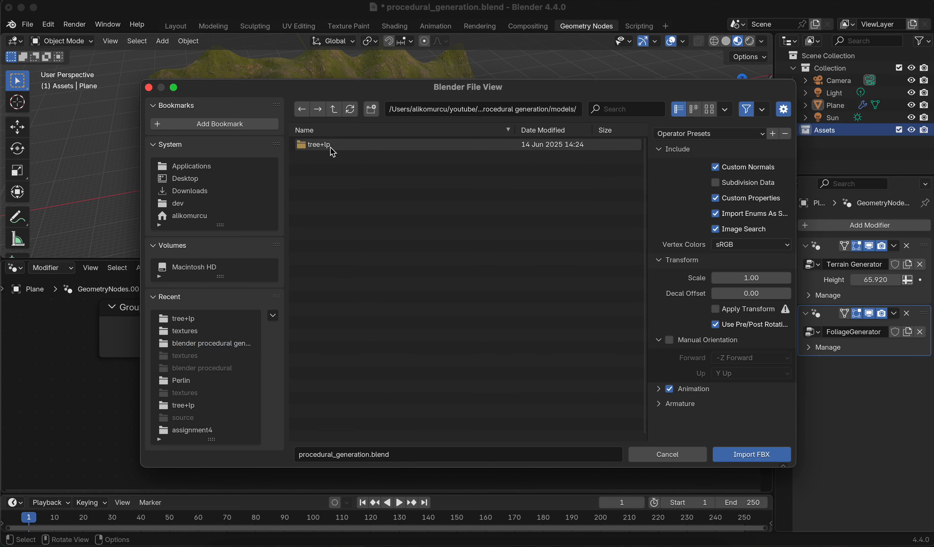
{"action": "double_click", "coordinate": [330, 146]}
{"action": "left_click", "coordinate": [330, 158]}
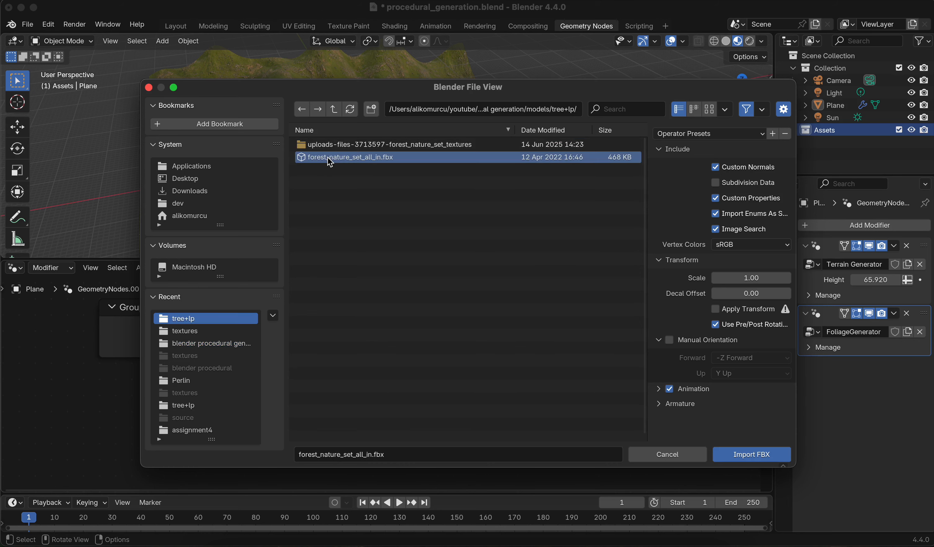
{"action": "left_click", "coordinate": [752, 454]}
- Delete the imported SimpleGround object and exclude the Assets collection from the view layer
{"action": "middle_click_drag", "start_coordinate": [652, 175], "coordinate": [475, 186]}
{"action": "scroll", "coordinate": [548, 199], "scroll_direction": "down", "scroll_amount": 3}
{"action": "scroll", "coordinate": [564, 175], "scroll_direction": "up", "scroll_amount": 5}
{"action": "left_click", "coordinate": [511, 216]}
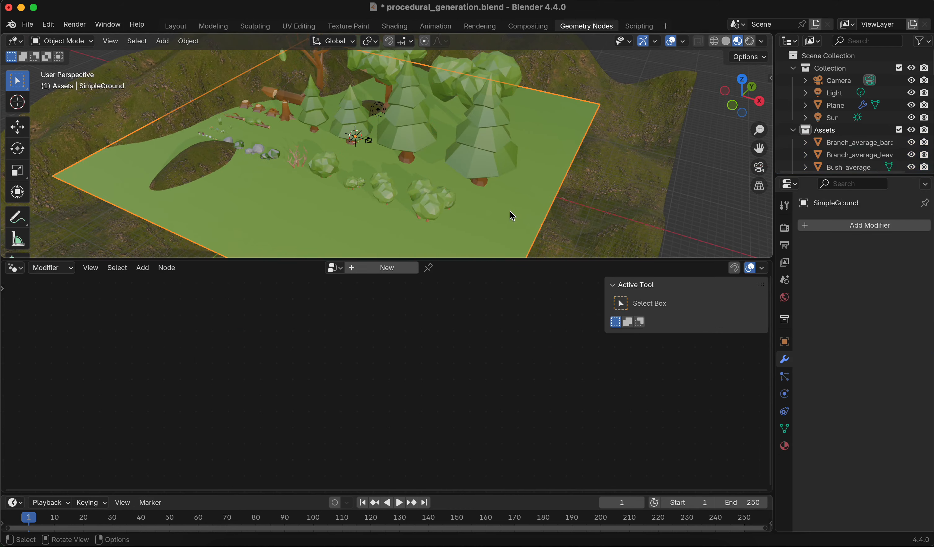
{"action": "key", "text": "x"}
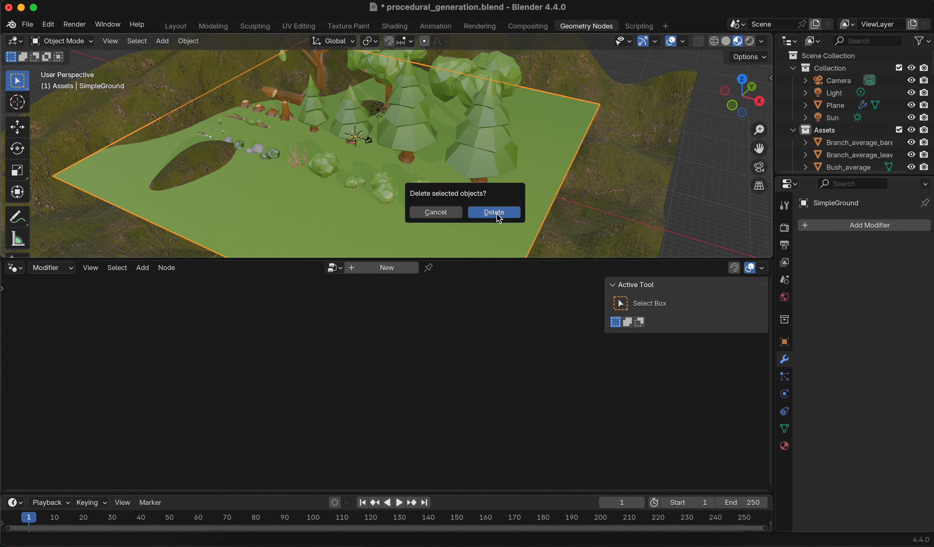
{"action": "left_click", "coordinate": [497, 213]}
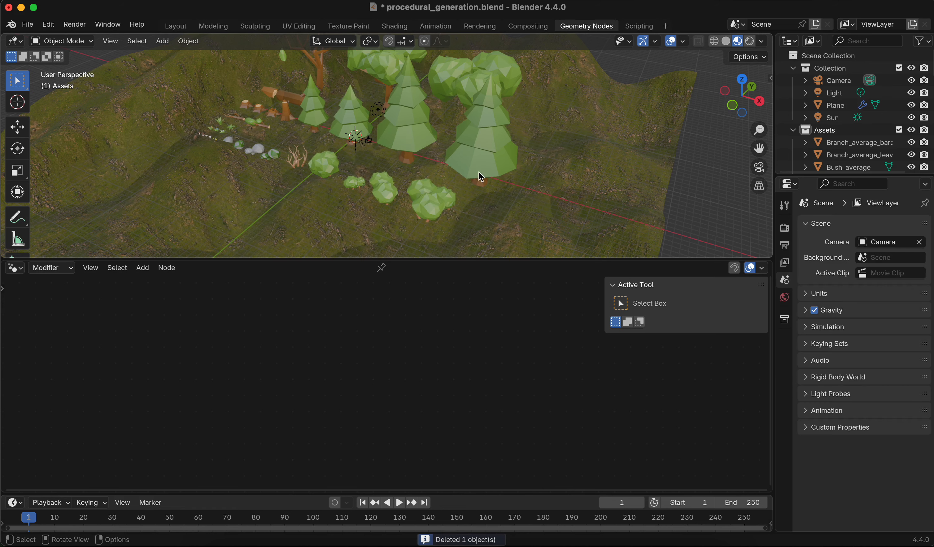
{"action": "left_click", "coordinate": [899, 130]}
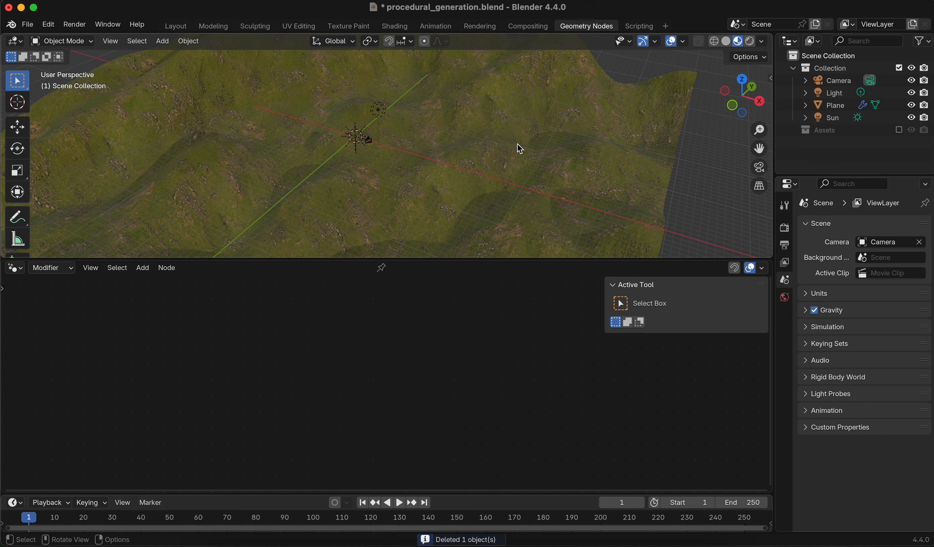
{"action": "middle_click_drag", "start_coordinate": [517, 144], "coordinate": [639, 158]}
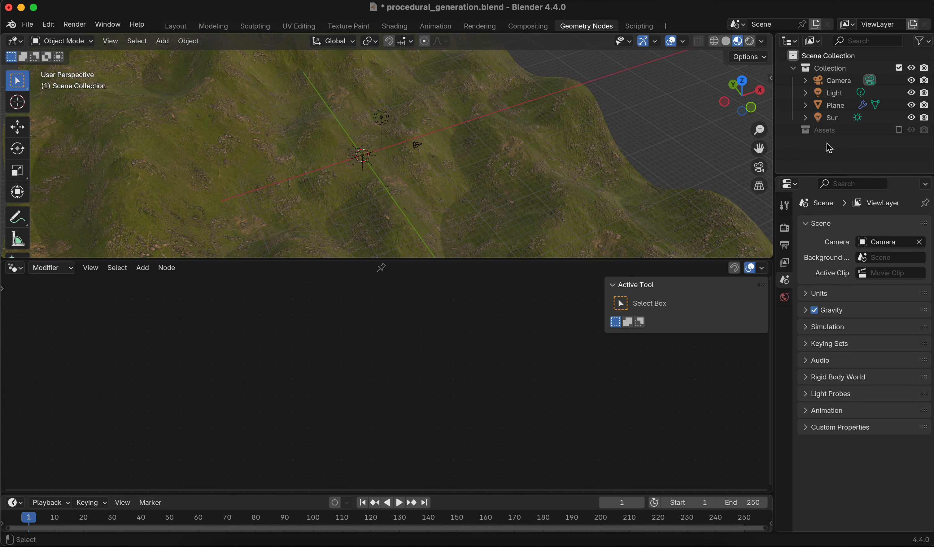
- Select the Plane and pin its FoliageGenerator node tree in the node editor
{"action": "left_click", "coordinate": [838, 111]}
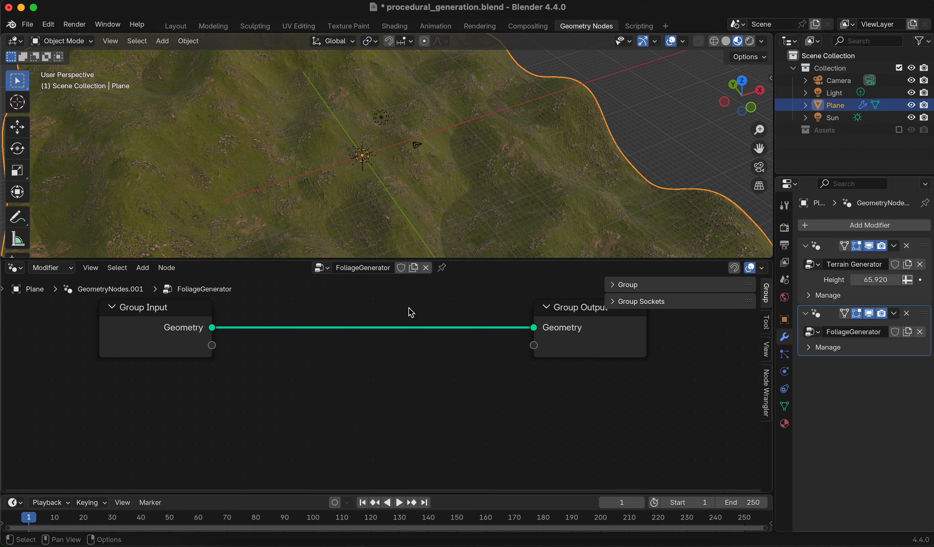
{"action": "left_click", "coordinate": [443, 269]}
- Check the pinned node tree while selecting the Sun, Light, Camera and Plane objects in turn, ending on the Plane
{"action": "left_click", "coordinate": [832, 122]}
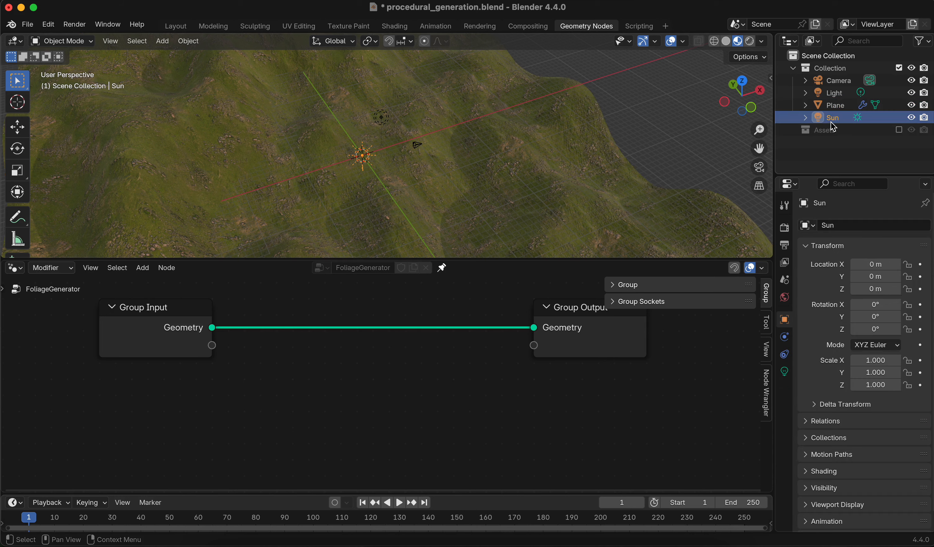
{"action": "left_click", "coordinate": [832, 93]}
{"action": "left_click", "coordinate": [841, 106]}
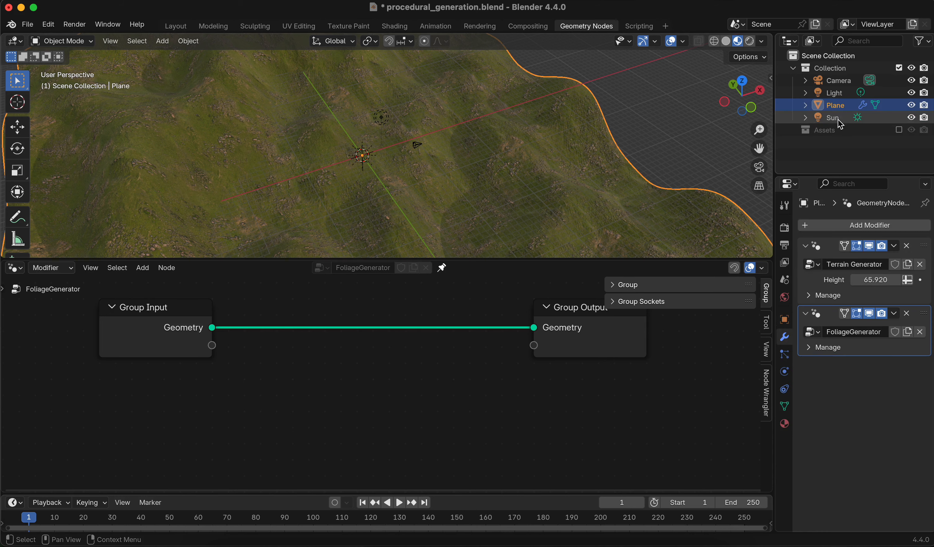
{"action": "left_click", "coordinate": [840, 120]}
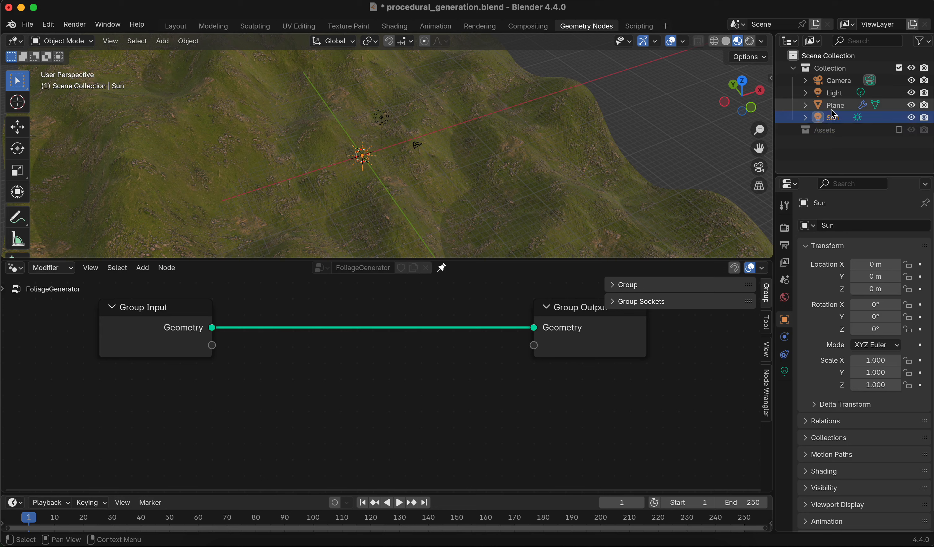
{"action": "left_click", "coordinate": [835, 106]}
{"action": "left_click", "coordinate": [835, 93]}
{"action": "left_click", "coordinate": [835, 80]}
{"action": "left_click", "coordinate": [836, 96]}
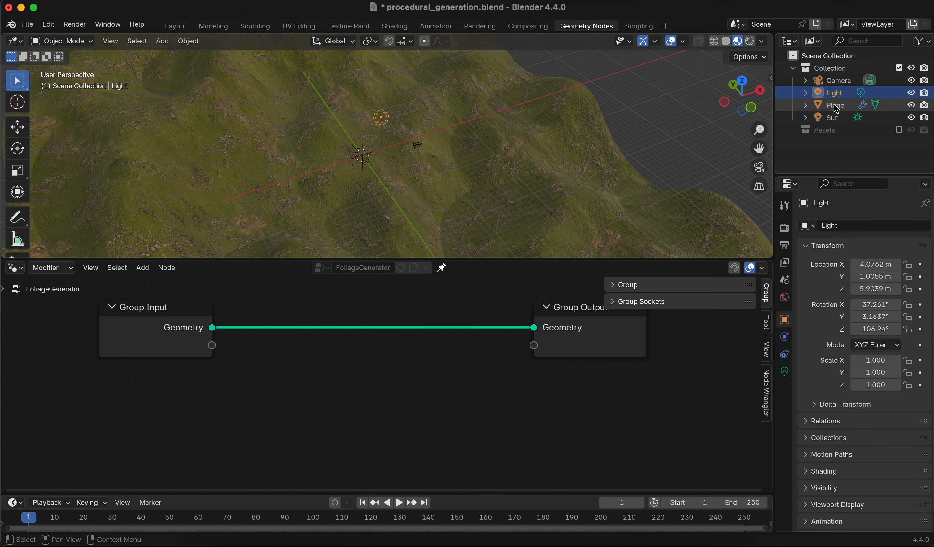
{"action": "left_click", "coordinate": [834, 104]}
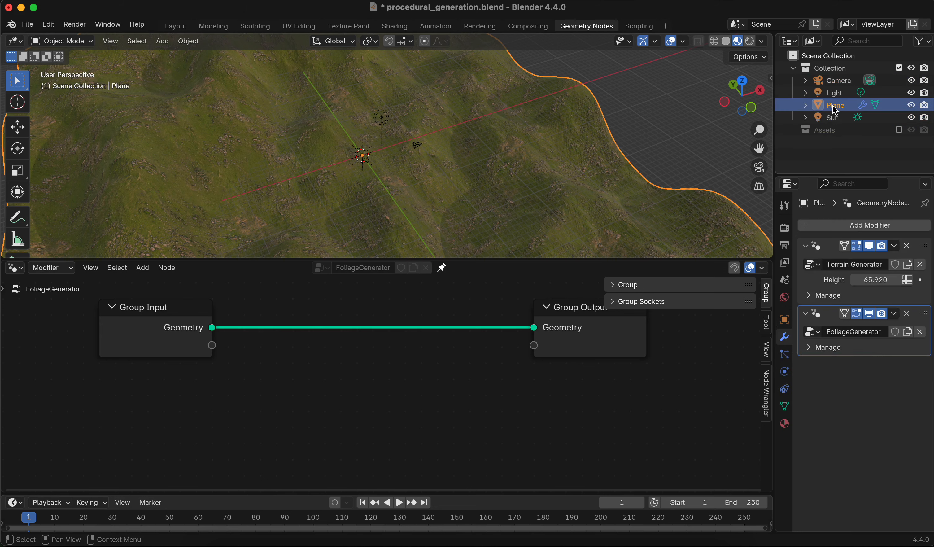
- Unpin the FoliageGenerator node tree, select the Light, Plane and Sun objects to compare, and pin it again with the Plane selected
{"action": "middle_click_drag", "start_coordinate": [344, 342], "coordinate": [392, 338]}
{"action": "left_click", "coordinate": [443, 268]}
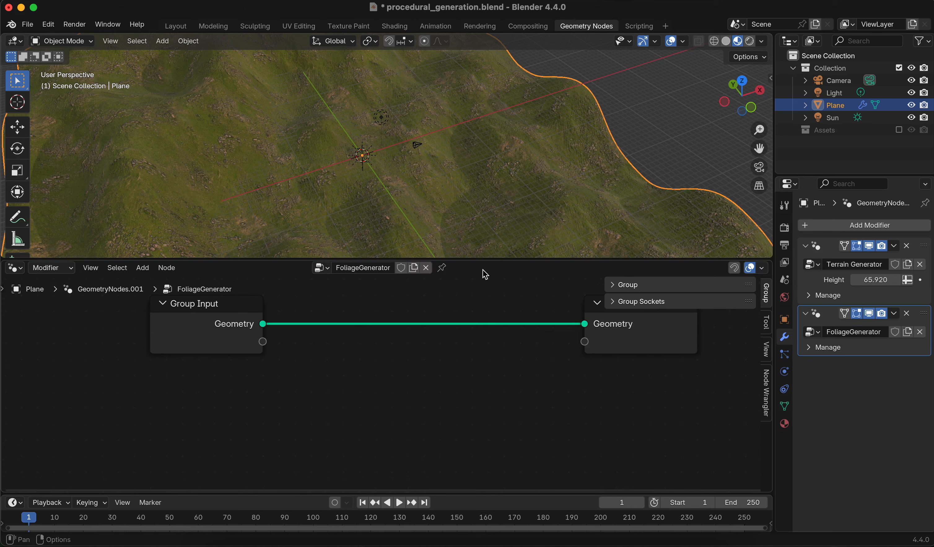
{"action": "left_click", "coordinate": [839, 91]}
{"action": "left_click", "coordinate": [837, 106]}
{"action": "left_click", "coordinate": [837, 116]}
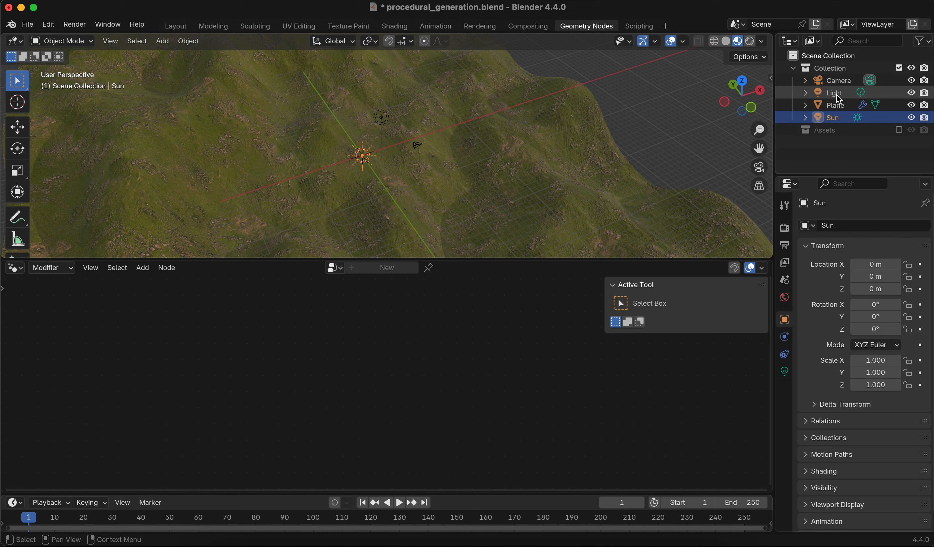
{"action": "left_click", "coordinate": [837, 94]}
{"action": "left_click", "coordinate": [836, 104]}
{"action": "left_click", "coordinate": [444, 269]}
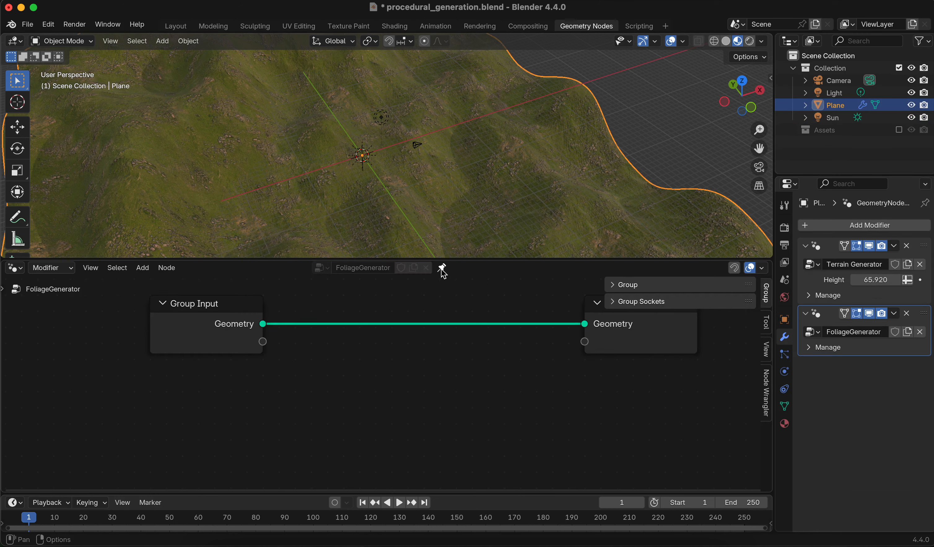
- Add a Distribute Points on Faces node whose Mesh input is fed by the Group Input's Geometry output
{"action": "scroll", "coordinate": [417, 350], "scroll_direction": "down", "scroll_amount": 2}
{"action": "middle_click_drag", "start_coordinate": [402, 358], "coordinate": [368, 342]}
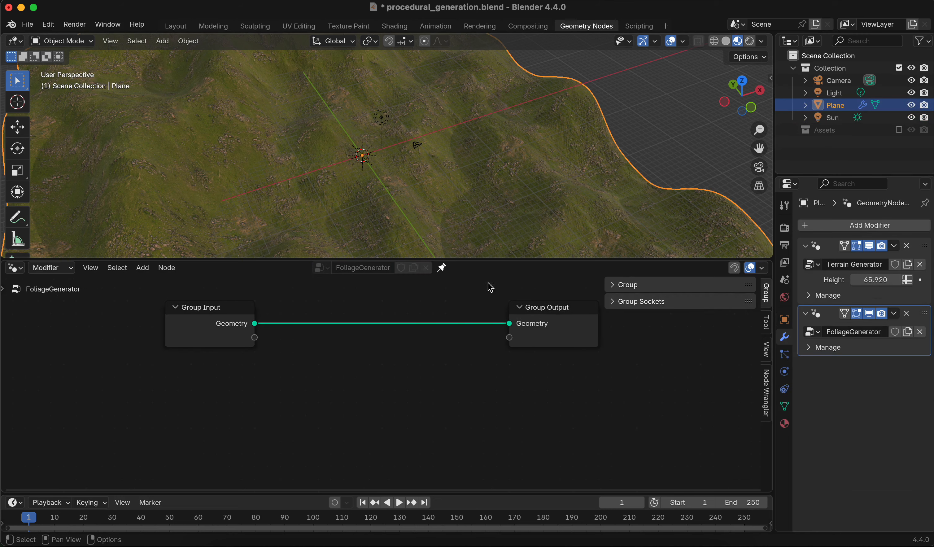
{"action": "left_click_drag", "start_coordinate": [507, 259], "coordinate": [511, 302]}
{"action": "middle_click_drag", "start_coordinate": [514, 237], "coordinate": [434, 206]}
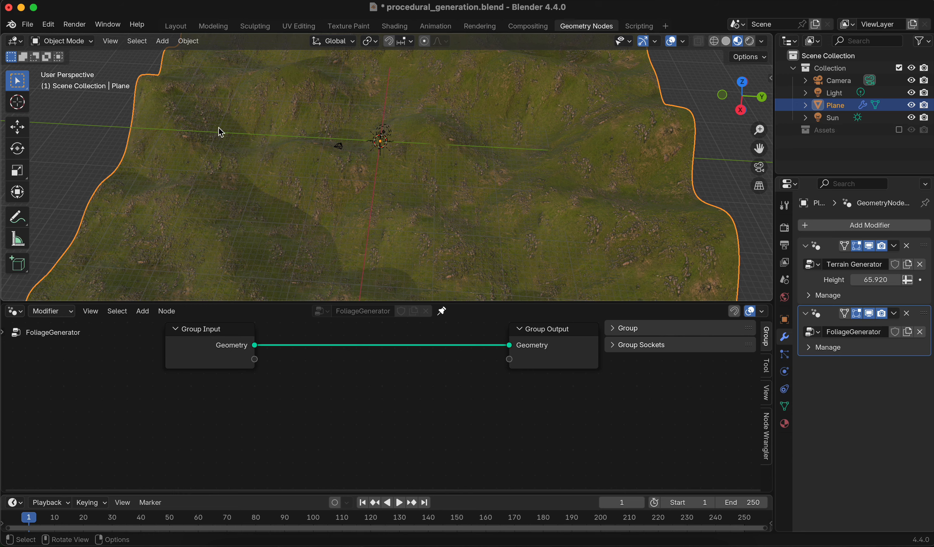
{"action": "middle_click_drag", "start_coordinate": [224, 131], "coordinate": [316, 177]}
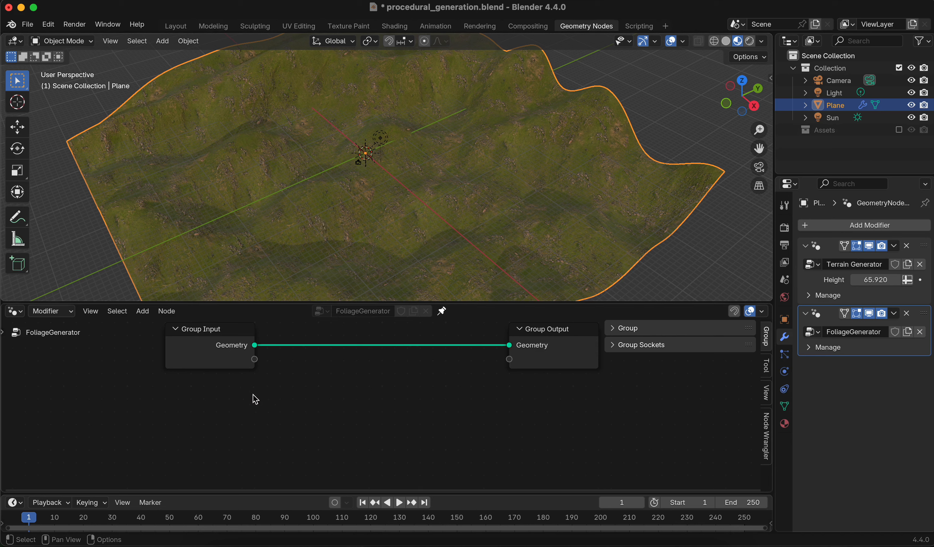
{"action": "middle_click_drag", "start_coordinate": [255, 397], "coordinate": [359, 380]}
{"action": "left_click_drag", "start_coordinate": [308, 343], "coordinate": [271, 416]}
{"action": "type", "text": "dist"}
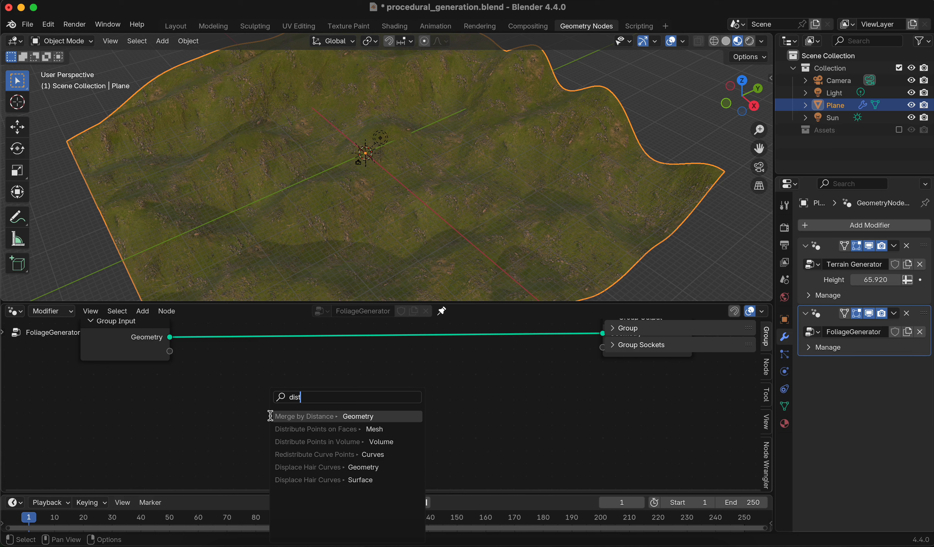
{"action": "type", "text": "r"}
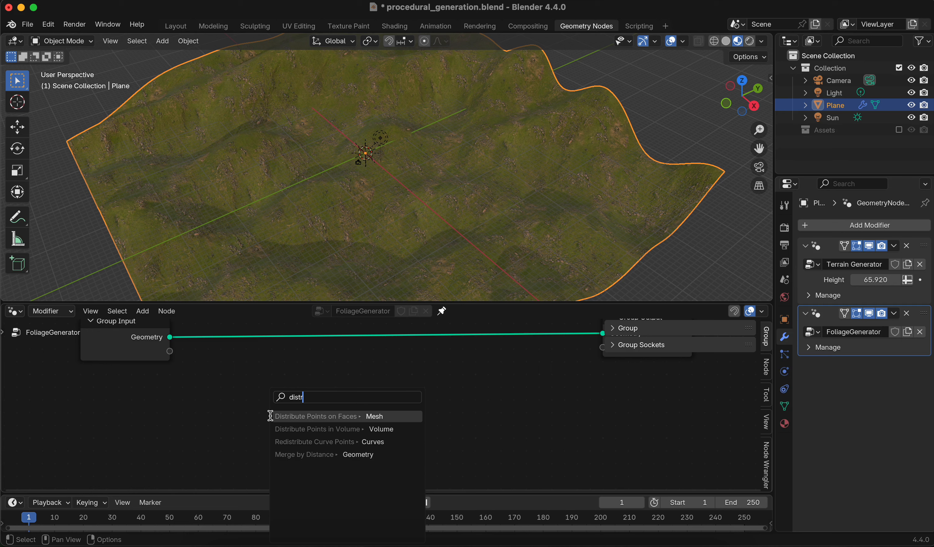
{"action": "key", "text": "Return"}
{"action": "left_click", "coordinate": [270, 415]}
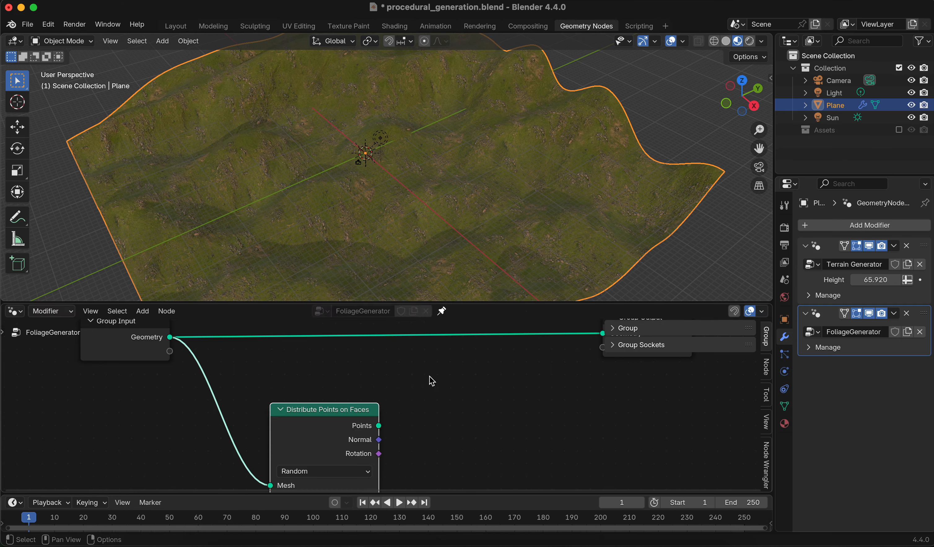
- Connect the Points output of Distribute Points on Faces to the Geometry input of Group Output
{"action": "middle_click_drag", "start_coordinate": [415, 395], "coordinate": [387, 382]}
{"action": "middle_click_drag", "start_coordinate": [378, 442], "coordinate": [354, 447]}
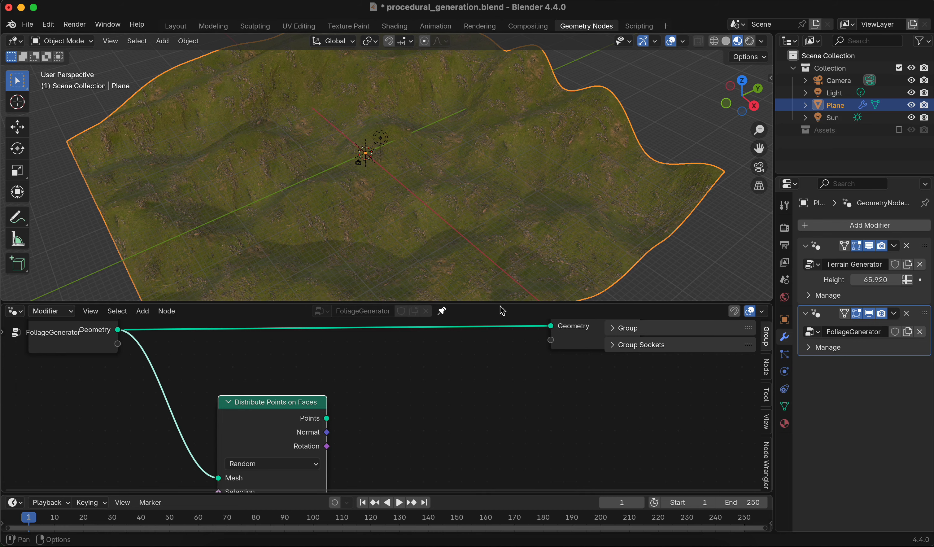
{"action": "left_click_drag", "start_coordinate": [501, 302], "coordinate": [501, 287]}
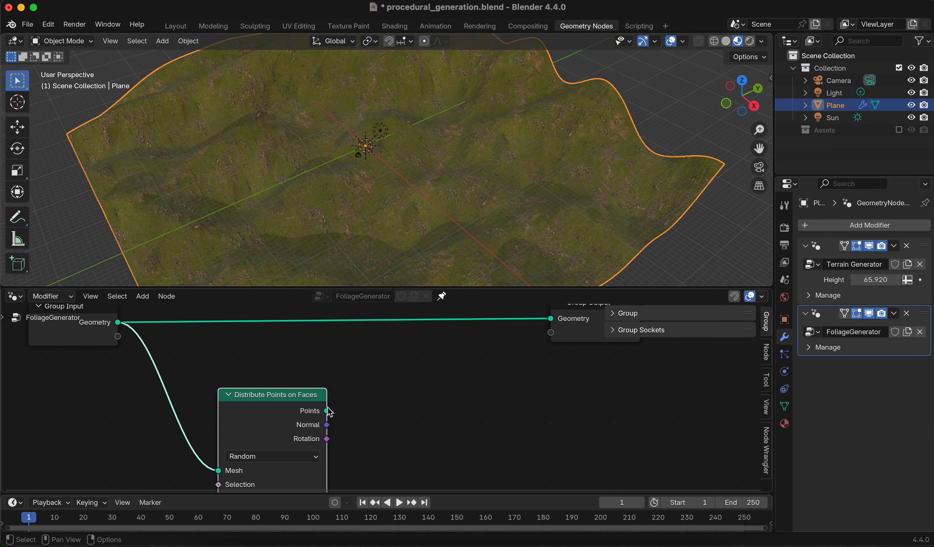
{"action": "left_click_drag", "start_coordinate": [330, 412], "coordinate": [551, 387]}
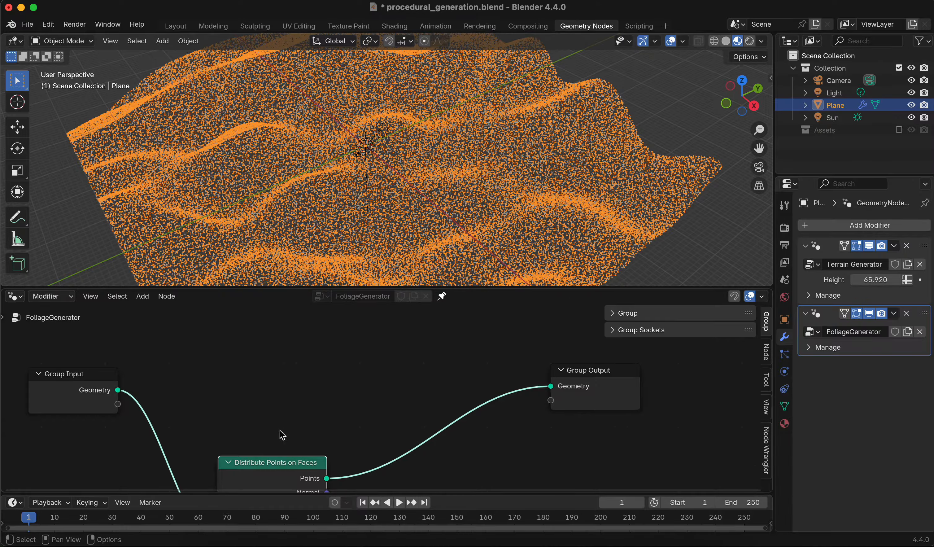
{"action": "middle_click_drag", "start_coordinate": [282, 436], "coordinate": [313, 371]}
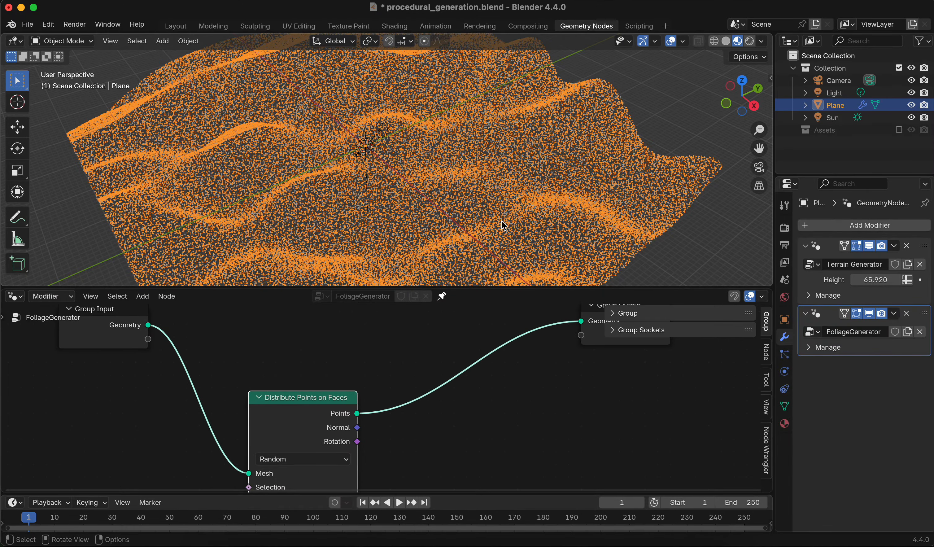
{"action": "middle_click_drag", "start_coordinate": [504, 226], "coordinate": [413, 205]}
{"action": "mouse_move", "coordinate": [370, 335]}
{"action": "middle_mouse_down"}
{"action": "mouse_move", "coordinate": [371, 313]}
{"action": "mouse_move", "coordinate": [375, 333]}
{"action": "middle_mouse_up"}
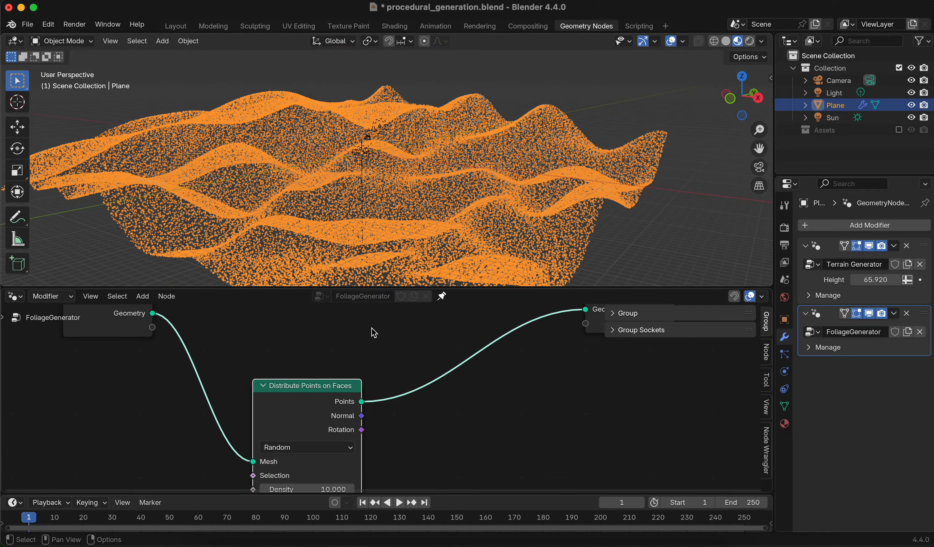
- Set the Distribute Points on Faces density to 0.200 and its seed to -2
{"action": "left_click_drag", "start_coordinate": [328, 388], "coordinate": [328, 363]}
{"action": "middle_click_drag", "start_coordinate": [382, 440], "coordinate": [381, 431]}
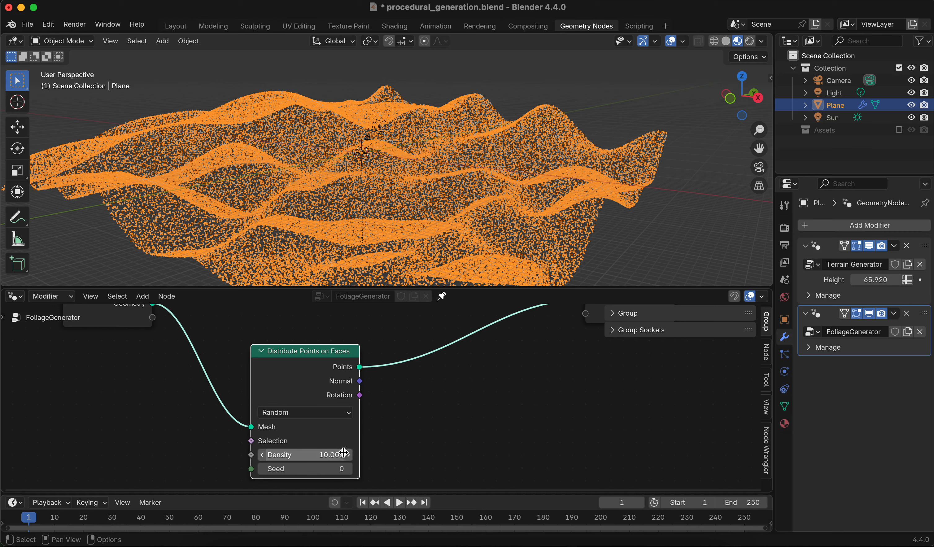
{"action": "mouse_move", "coordinate": [306, 455]}
{"action": "left_mouse_down"}
{"action": "mouse_move", "coordinate": [233, 455]}
{"action": "mouse_move", "coordinate": [297, 455]}
{"action": "left_mouse_up"}
{"action": "left_click_drag", "start_coordinate": [306, 456], "coordinate": [279, 464]}
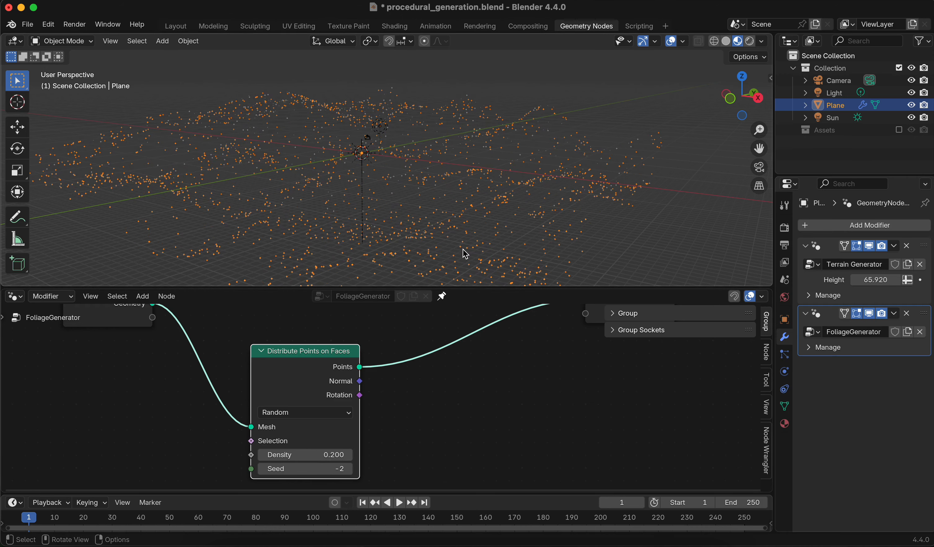
- Add an Instance on Points node and feed its Points input from Distribute Points on Faces
{"action": "middle_click_drag", "start_coordinate": [464, 250], "coordinate": [315, 287]}
{"action": "middle_click_drag", "start_coordinate": [488, 193], "coordinate": [423, 220]}
{"action": "middle_click_drag", "start_coordinate": [467, 346], "coordinate": [550, 330]}
{"action": "scroll", "coordinate": [511, 410], "scroll_direction": "down", "scroll_amount": 2}
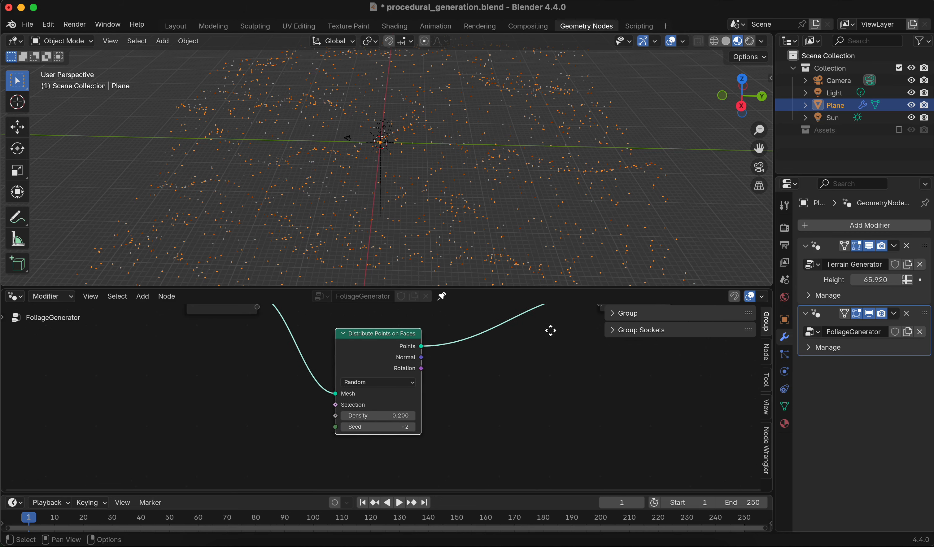
{"action": "scroll", "coordinate": [550, 331], "scroll_direction": "up", "scroll_amount": 2}
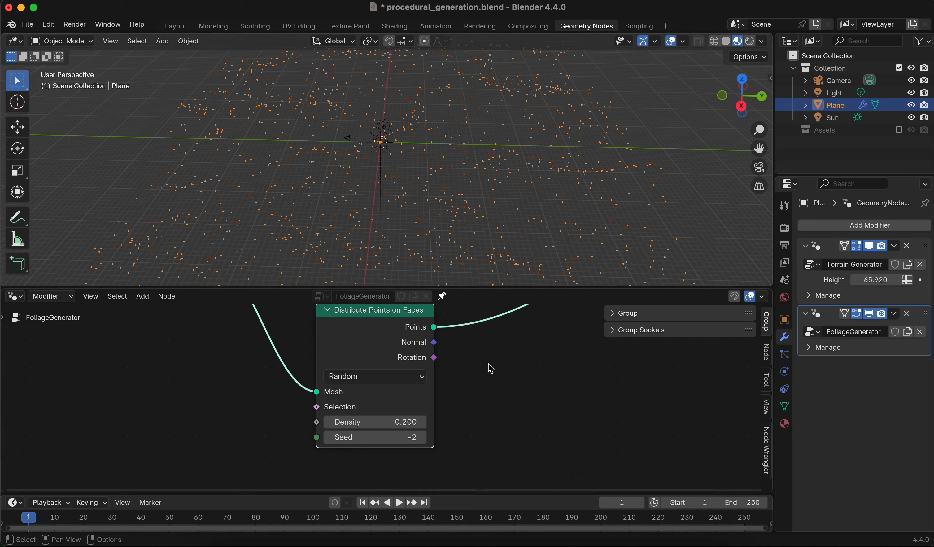
{"action": "middle_click_drag", "start_coordinate": [488, 381], "coordinate": [307, 405]}
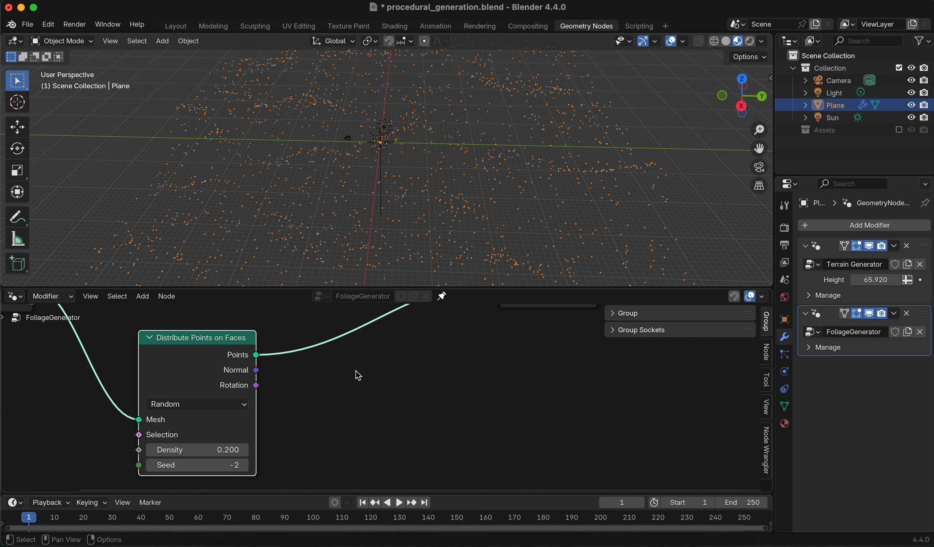
{"action": "key", "text": "shift+a"}
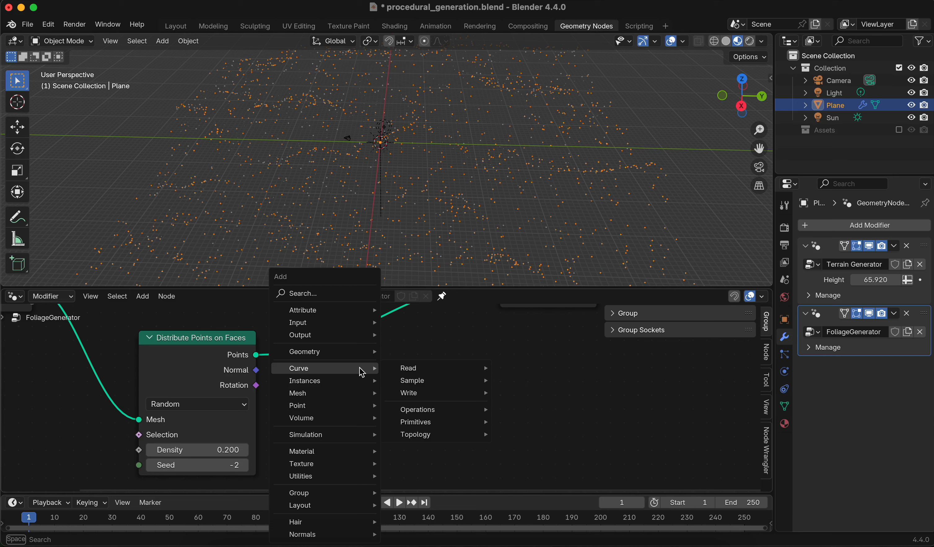
{"action": "type", "text": "instane"}
{"action": "key", "text": "Return"}
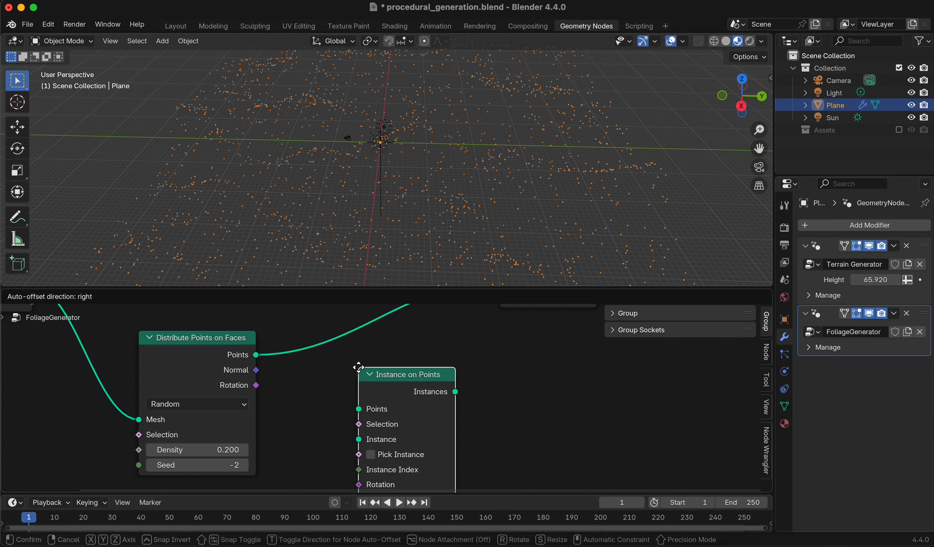
{"action": "left_click", "coordinate": [359, 367]}
{"action": "left_click_drag", "start_coordinate": [257, 355], "coordinate": [359, 409]}
- Connect the Instances output to the Group Output's Geometry input and move Instance on Points closer in line with its neighbouring nodes
{"action": "scroll", "coordinate": [495, 376], "scroll_direction": "down", "scroll_amount": 2}
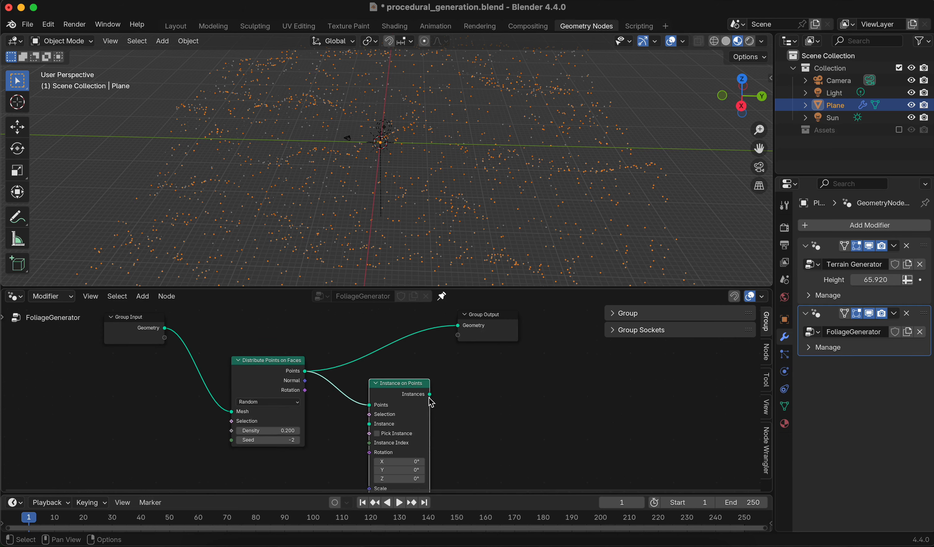
{"action": "left_click_drag", "start_coordinate": [430, 394], "coordinate": [456, 332]}
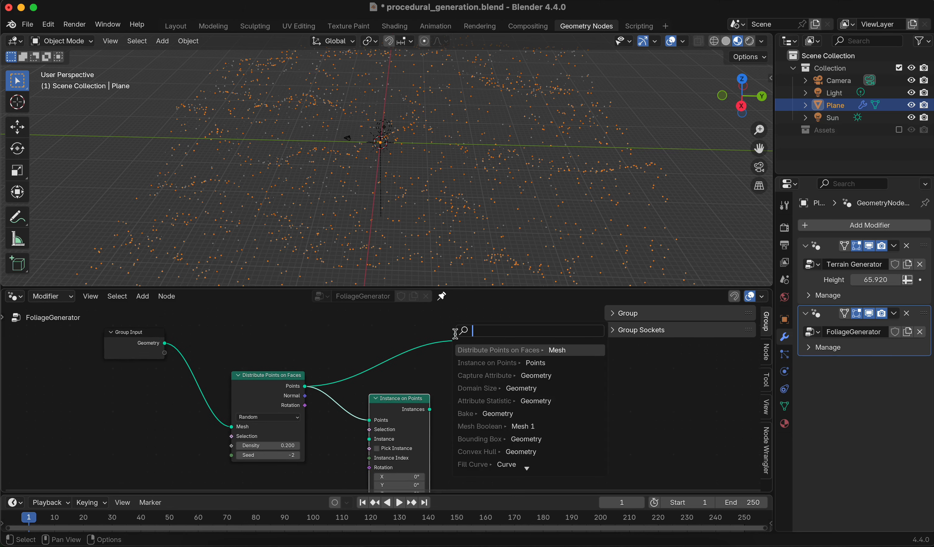
{"action": "left_click_drag", "start_coordinate": [430, 410], "coordinate": [418, 356]}
{"action": "left_click", "coordinate": [345, 355]}
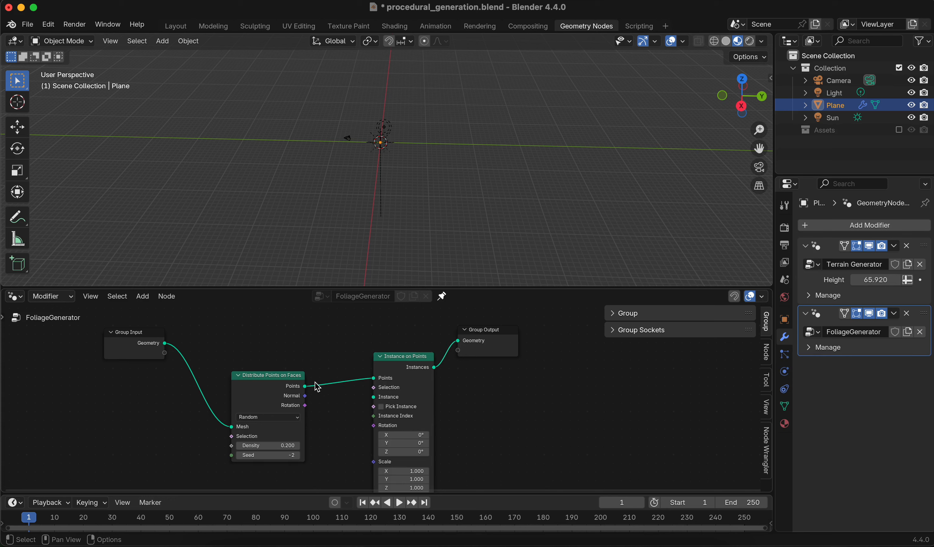
- Move the Group Input and Distribute Points on Faces nodes farther from Instance on Points to make room between them
{"action": "middle_click_drag", "start_coordinate": [312, 387], "coordinate": [351, 361]}
{"action": "scroll", "coordinate": [433, 379], "scroll_direction": "up", "scroll_amount": 2}
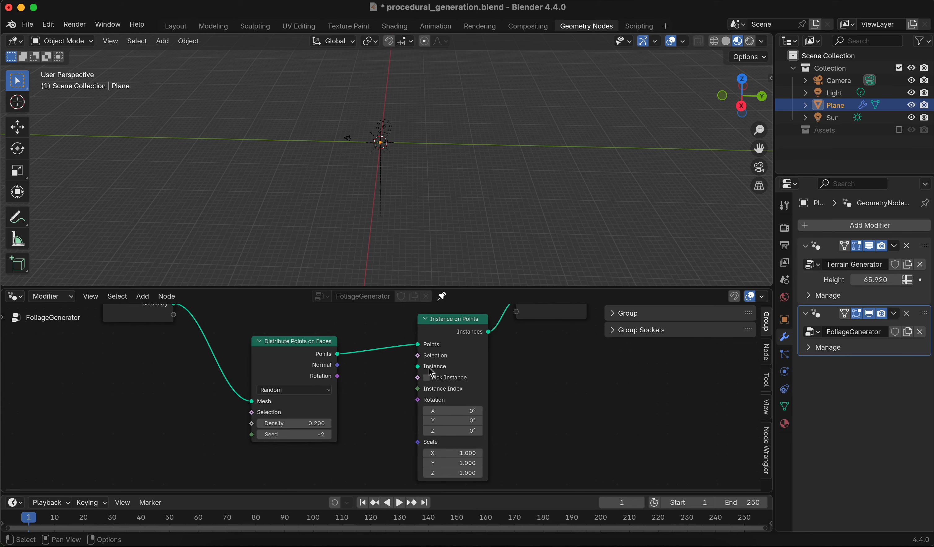
{"action": "left_click_drag", "start_coordinate": [324, 360], "coordinate": [234, 374]}
{"action": "middle_click_drag", "start_coordinate": [255, 330], "coordinate": [359, 349]}
{"action": "left_click_drag", "start_coordinate": [226, 324], "coordinate": [124, 329]}
{"action": "left_click_drag", "start_coordinate": [316, 383], "coordinate": [245, 385]}
{"action": "left_click", "coordinate": [355, 360]}
{"action": "middle_click_drag", "start_coordinate": [425, 349], "coordinate": [344, 333]}
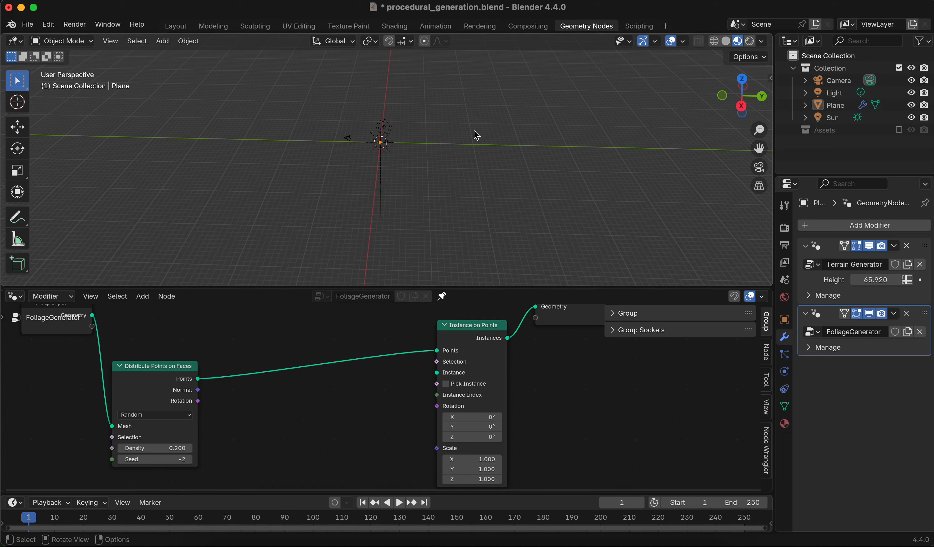
- Add a cube mesh to the scene and bring it into the FoliageGenerator tree as an Object Info node
{"action": "key", "text": "shift+a"}
{"action": "mouse_move", "coordinate": [466, 151]}
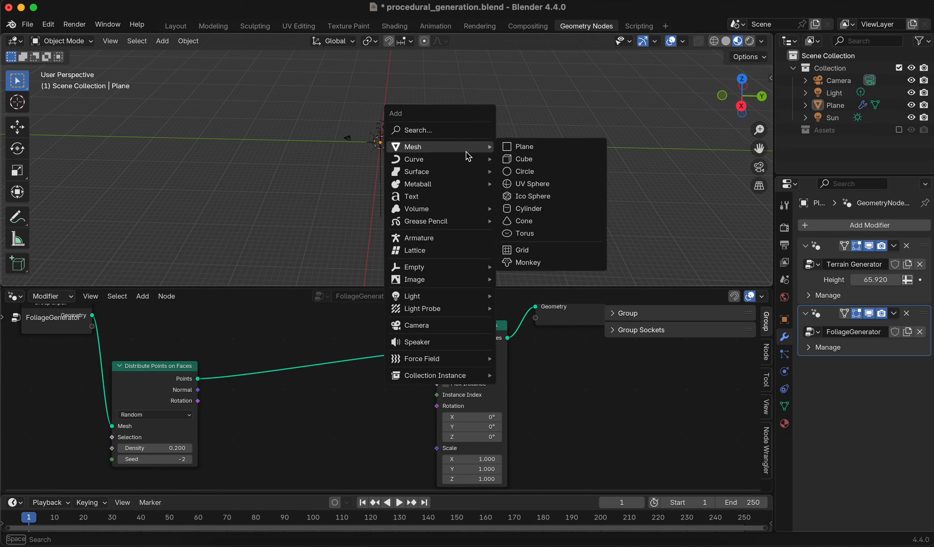
{"action": "left_click", "coordinate": [546, 159]}
{"action": "left_click_drag", "start_coordinate": [824, 144], "coordinate": [324, 442]}
{"action": "scroll", "coordinate": [356, 401], "scroll_direction": "down", "scroll_amount": 3}
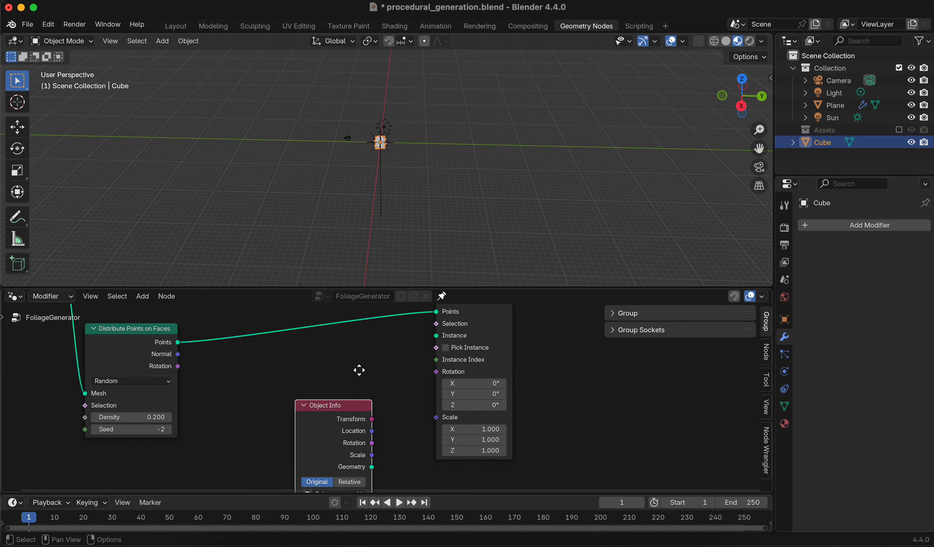
{"action": "scroll", "coordinate": [361, 370], "scroll_direction": "down", "scroll_amount": 3}
{"action": "middle_click_drag", "start_coordinate": [374, 375], "coordinate": [307, 390]}
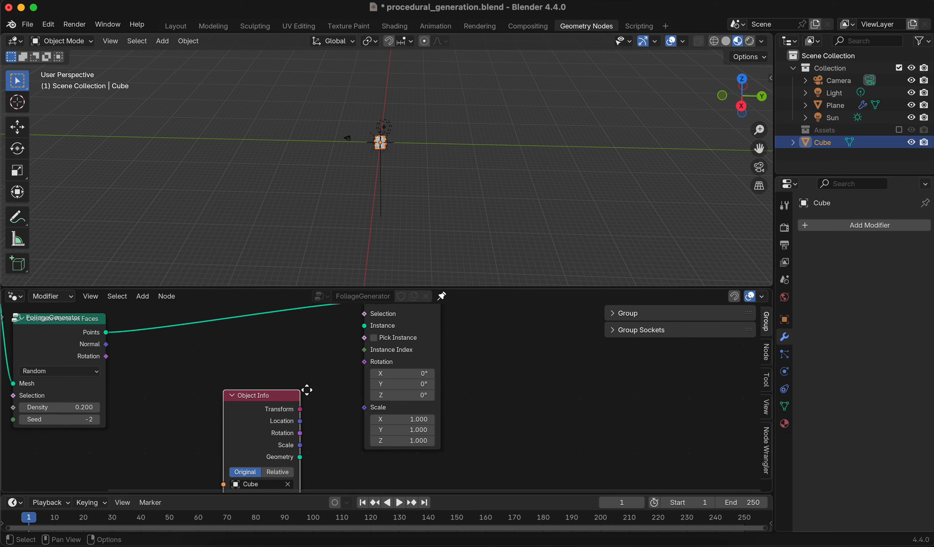
- Connect the cube's Object Info Geometry output to the Instance input of Instance on Points and inspect the scattered cubes
{"action": "left_click", "coordinate": [301, 457]}
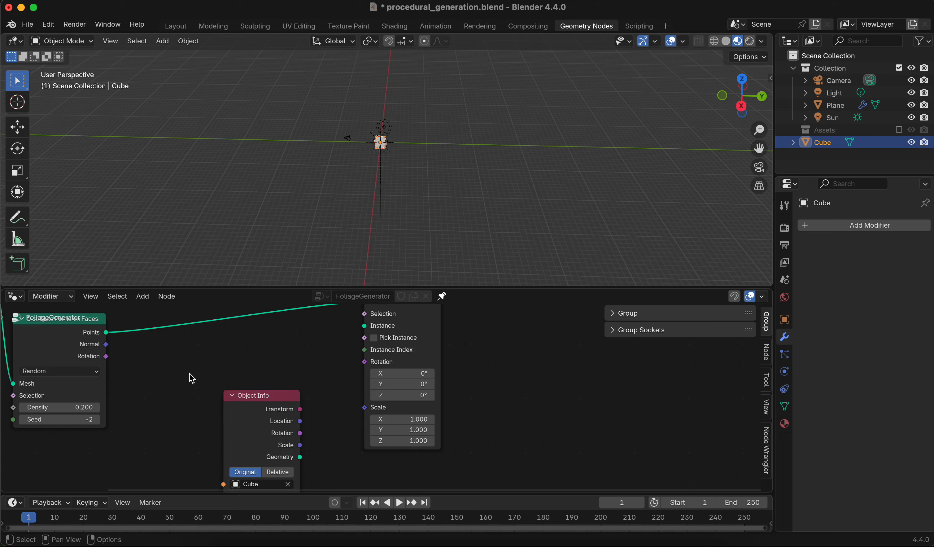
{"action": "left_click_drag", "start_coordinate": [192, 378], "coordinate": [367, 349]}
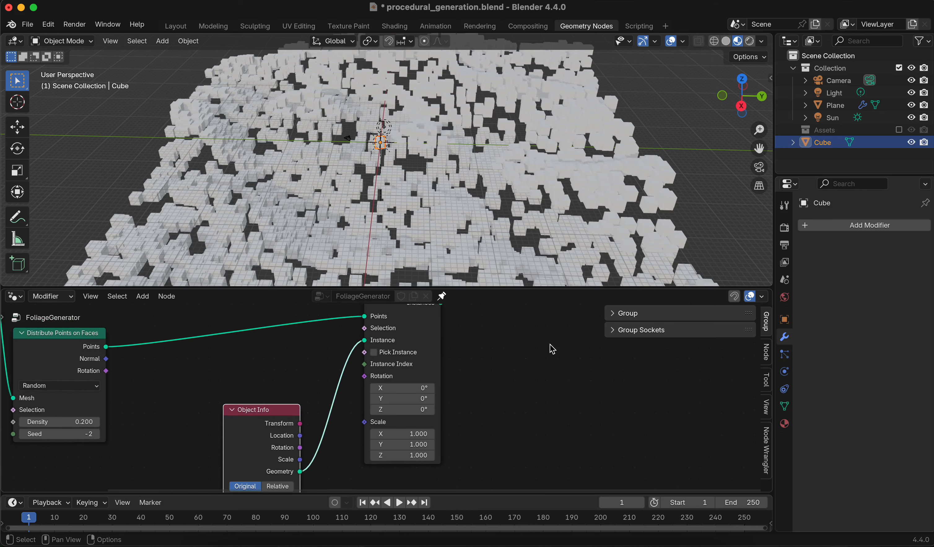
{"action": "middle_click_drag", "start_coordinate": [488, 374], "coordinate": [498, 399]}
{"action": "middle_click_drag", "start_coordinate": [615, 190], "coordinate": [439, 187]}
{"action": "scroll", "coordinate": [334, 416], "scroll_direction": "down", "scroll_amount": 2}
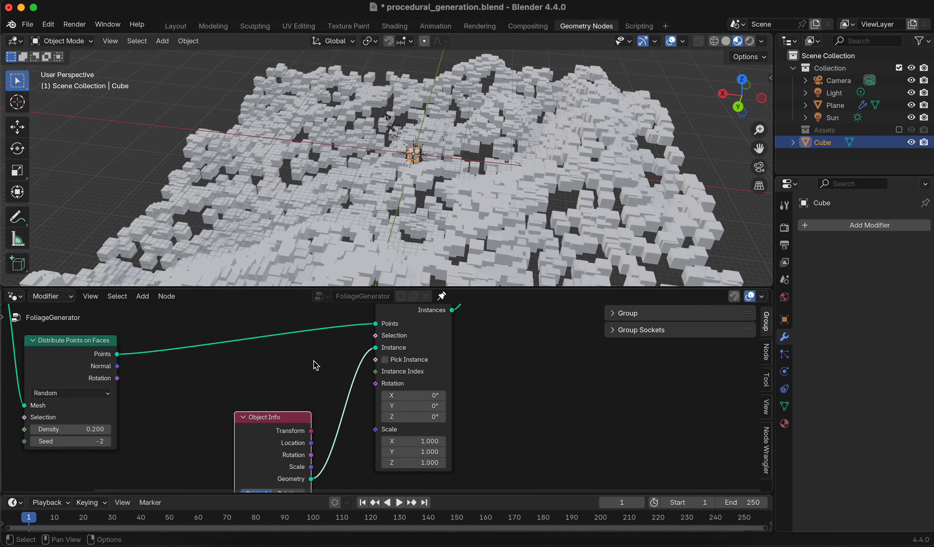
{"action": "left_click_drag", "start_coordinate": [219, 397], "coordinate": [280, 457]}
{"action": "left_click", "coordinate": [326, 380]}
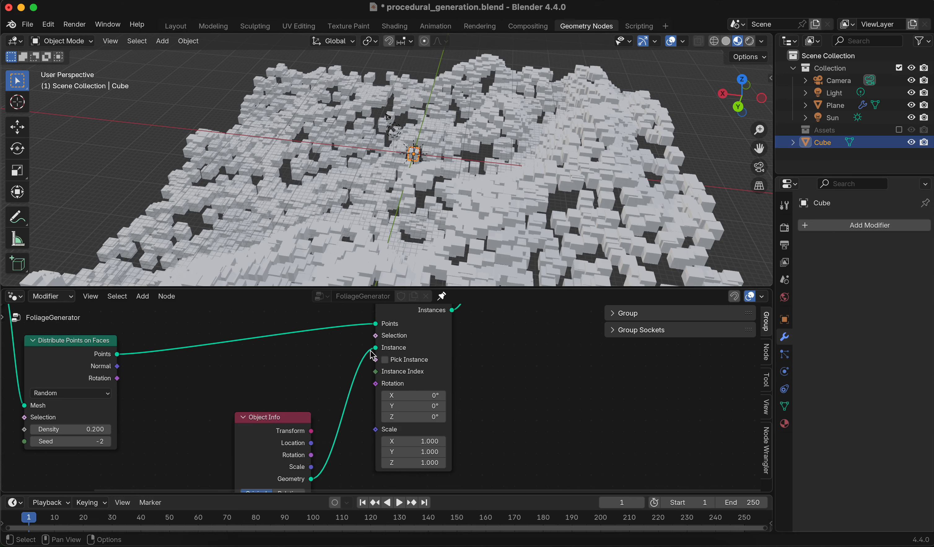
{"action": "middle_click_drag", "start_coordinate": [637, 154], "coordinate": [537, 199]}
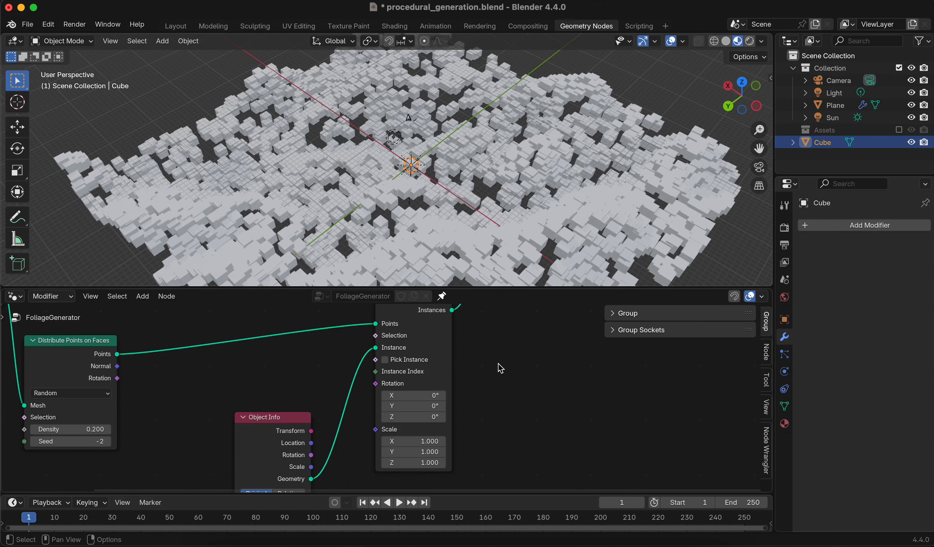
{"action": "middle_click_drag", "start_coordinate": [604, 176], "coordinate": [469, 174]}
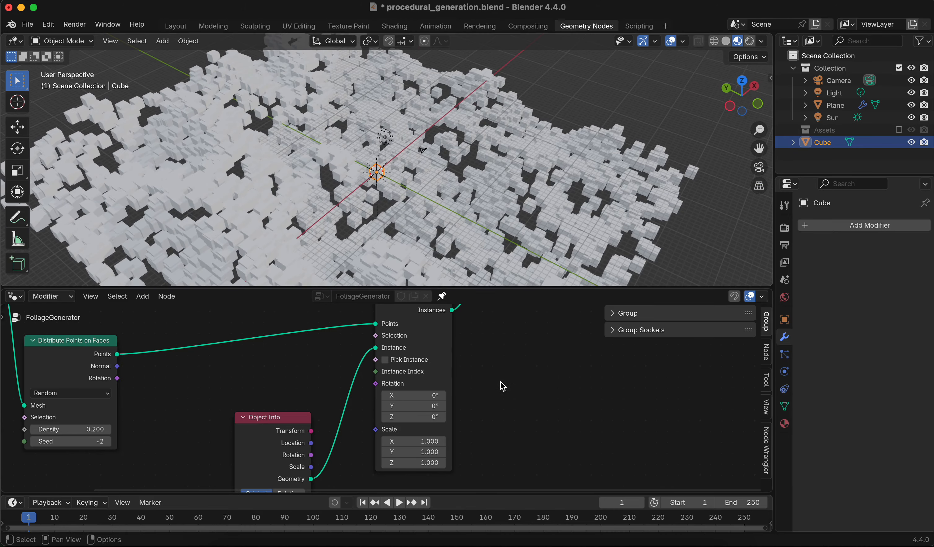
- Inspect the cubes scattered over the terrain and set the Distribute Points on Faces seed to -12
{"action": "middle_click_drag", "start_coordinate": [417, 387], "coordinate": [418, 420]}
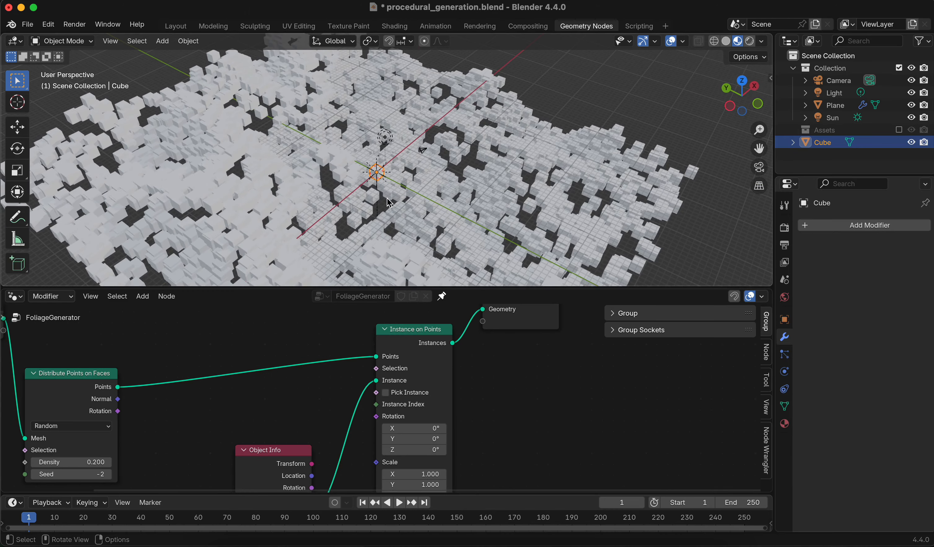
{"action": "middle_click_drag", "start_coordinate": [505, 190], "coordinate": [411, 176]}
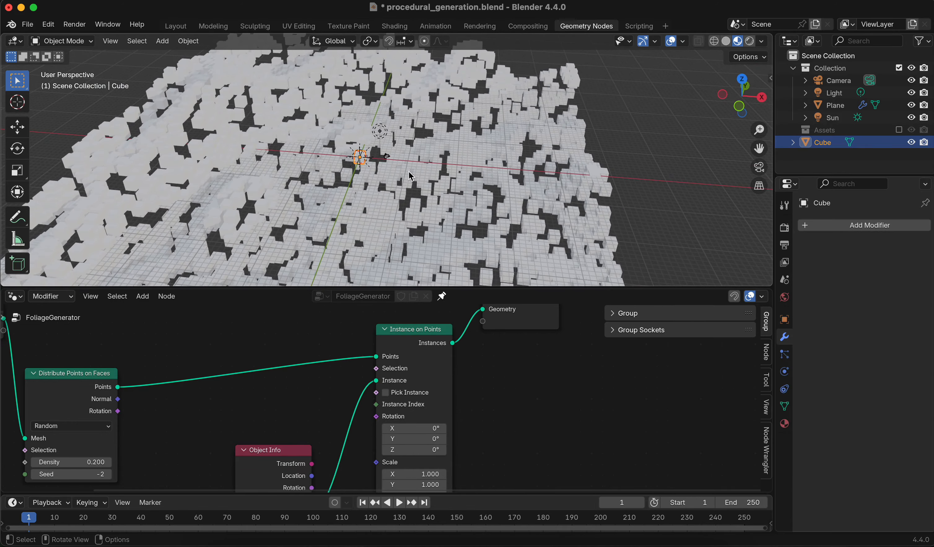
{"action": "middle_click_drag", "start_coordinate": [465, 227], "coordinate": [361, 215]}
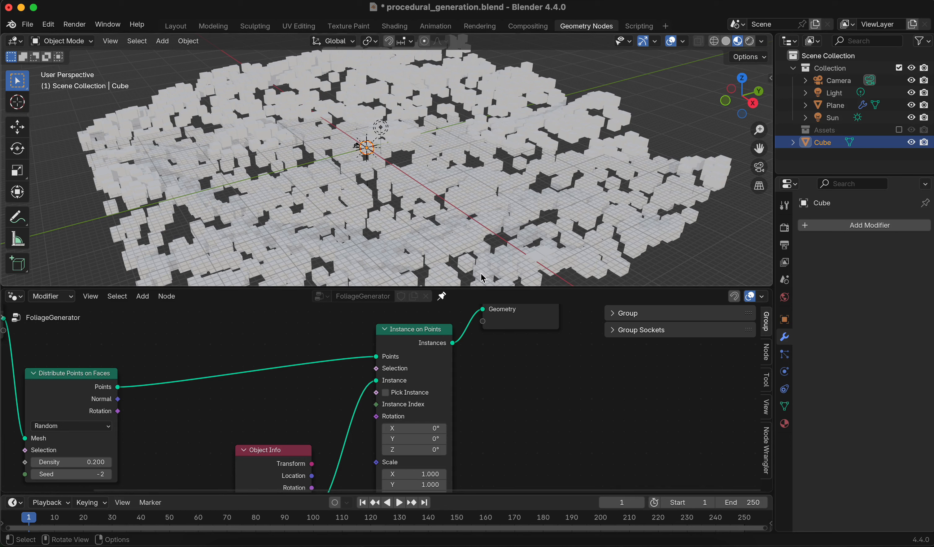
{"action": "middle_click_drag", "start_coordinate": [285, 433], "coordinate": [344, 411]}
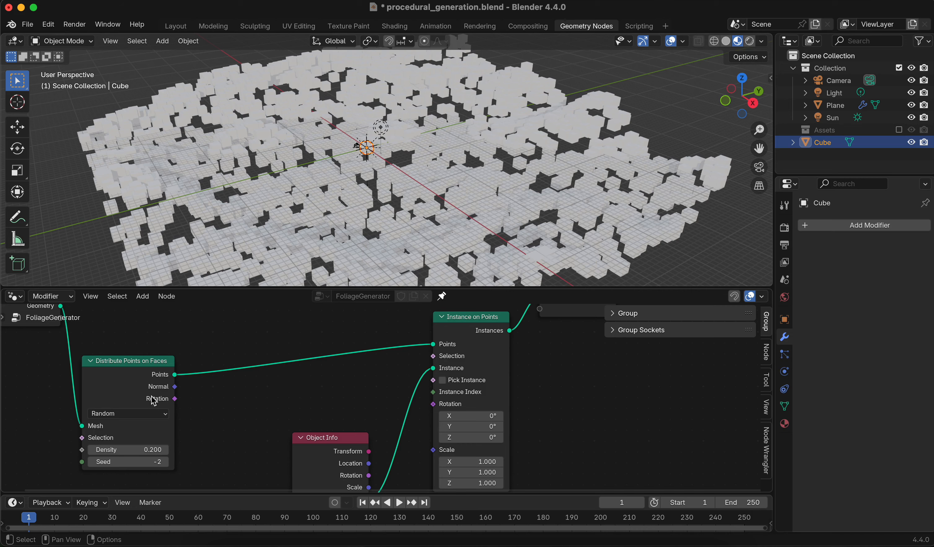
{"action": "mouse_move", "coordinate": [111, 450]}
{"action": "left_mouse_down"}
{"action": "mouse_move", "coordinate": [145, 451]}
{"action": "mouse_move", "coordinate": [96, 450]}
{"action": "mouse_move", "coordinate": [137, 450]}
{"action": "mouse_move", "coordinate": [98, 459]}
{"action": "left_mouse_up"}
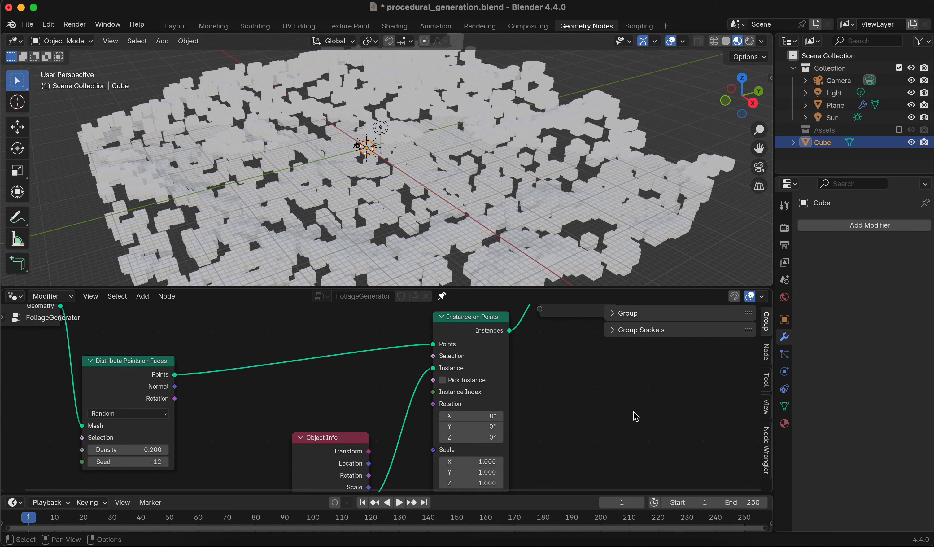
- Move the Group Output node farther from Instance on Points to open space between them
{"action": "middle_click_drag", "start_coordinate": [631, 407], "coordinate": [511, 433]}
{"action": "scroll", "coordinate": [545, 406], "scroll_direction": "down", "scroll_amount": 3}
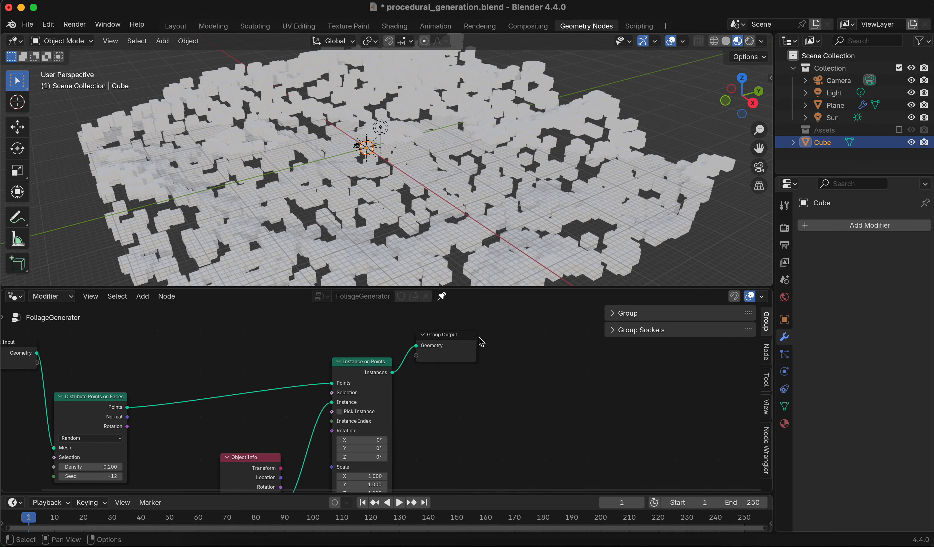
{"action": "left_click_drag", "start_coordinate": [467, 342], "coordinate": [546, 331]}
{"action": "middle_click_drag", "start_coordinate": [503, 399], "coordinate": [549, 395]}
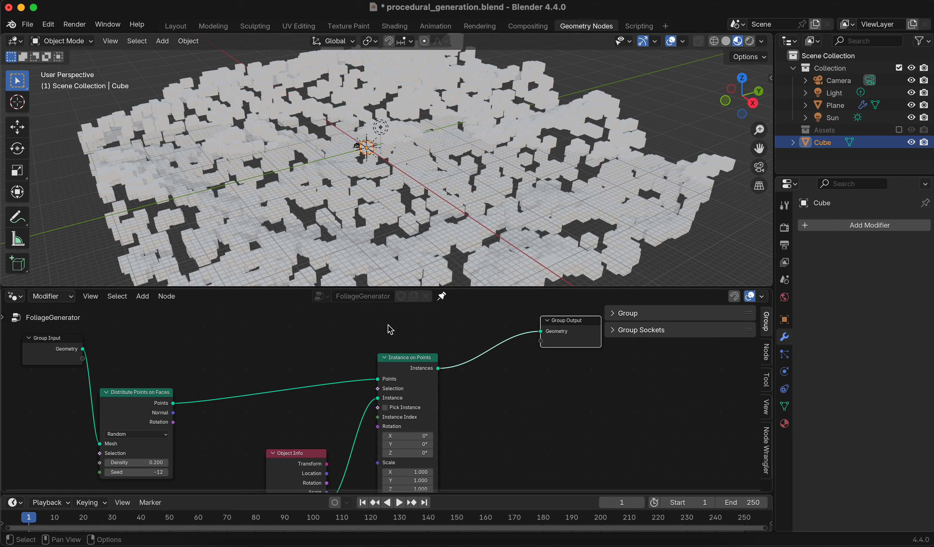
{"action": "middle_click_drag", "start_coordinate": [390, 325], "coordinate": [437, 318]}
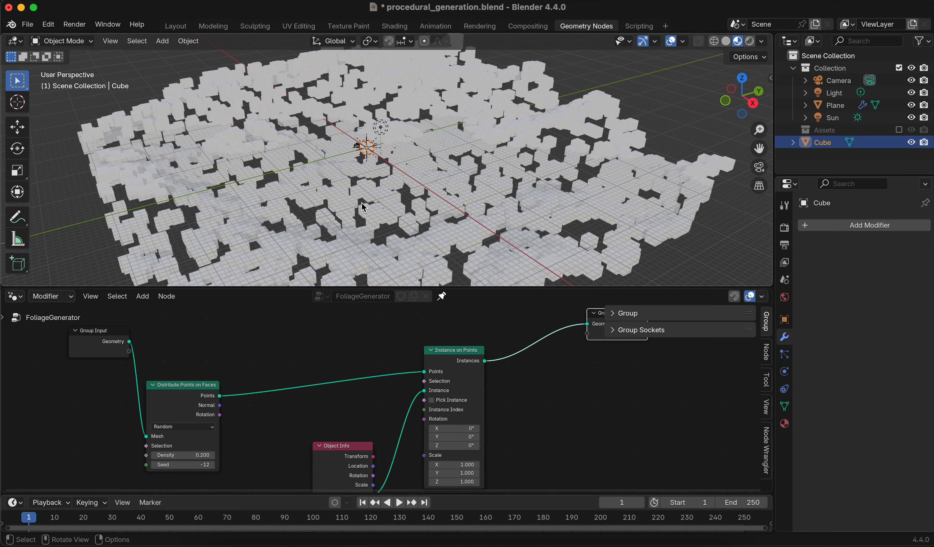
- Connect the Group Input Geometry directly to the Group Output Geometry and inspect the bare terrain
{"action": "middle_click_drag", "start_coordinate": [364, 207], "coordinate": [390, 174]}
{"action": "scroll", "coordinate": [389, 174], "scroll_direction": "down", "scroll_amount": 1}
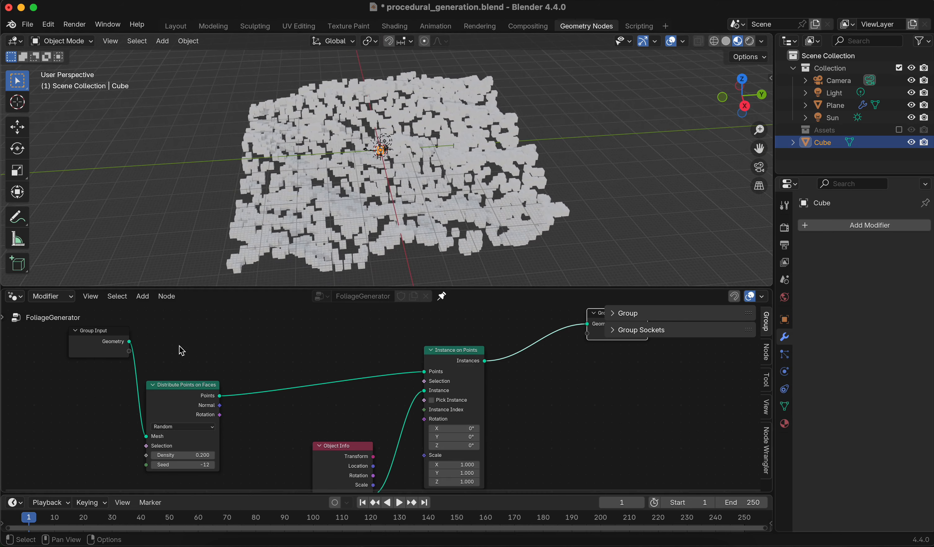
{"action": "left_click_drag", "start_coordinate": [132, 345], "coordinate": [589, 361]}
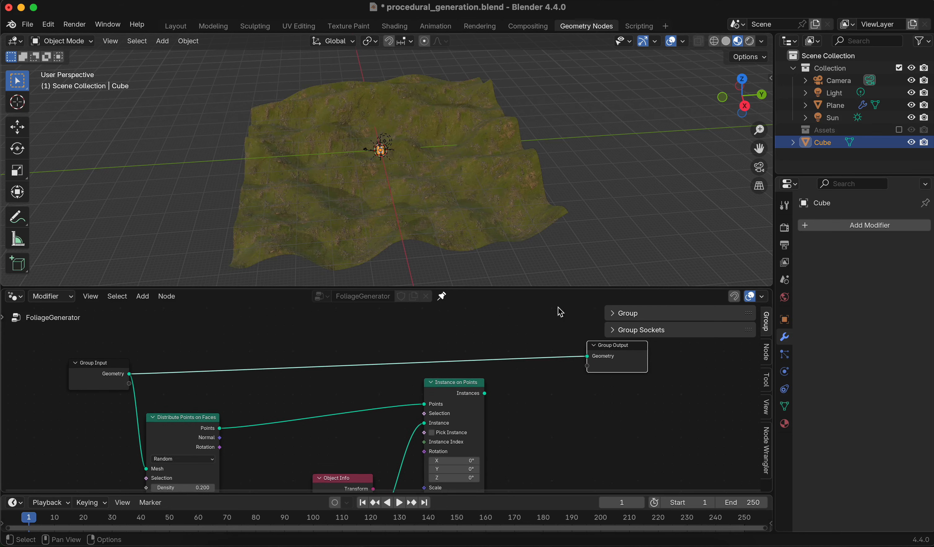
{"action": "middle_click_drag", "start_coordinate": [558, 189], "coordinate": [453, 196]}
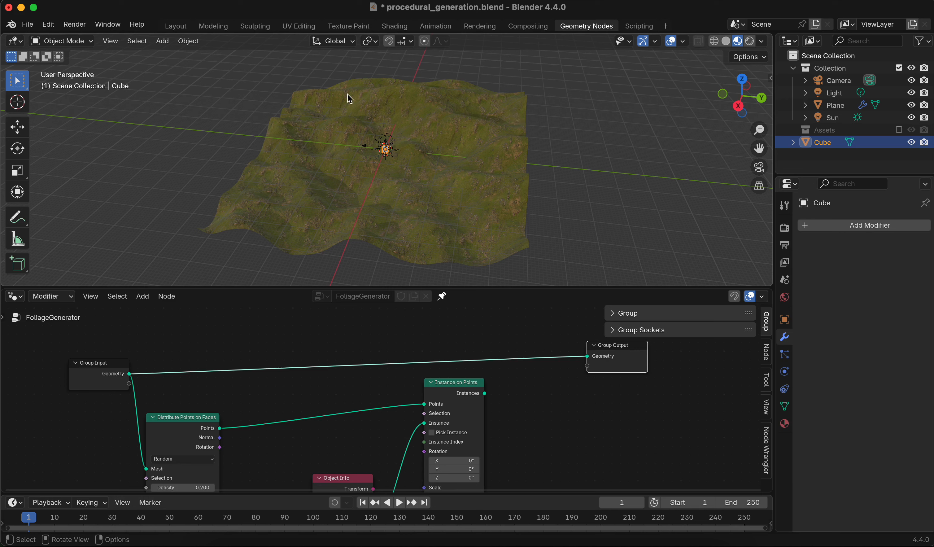
- Move the Group Output node still farther away to make room for another node before it
{"action": "middle_click_drag", "start_coordinate": [524, 382], "coordinate": [235, 383]}
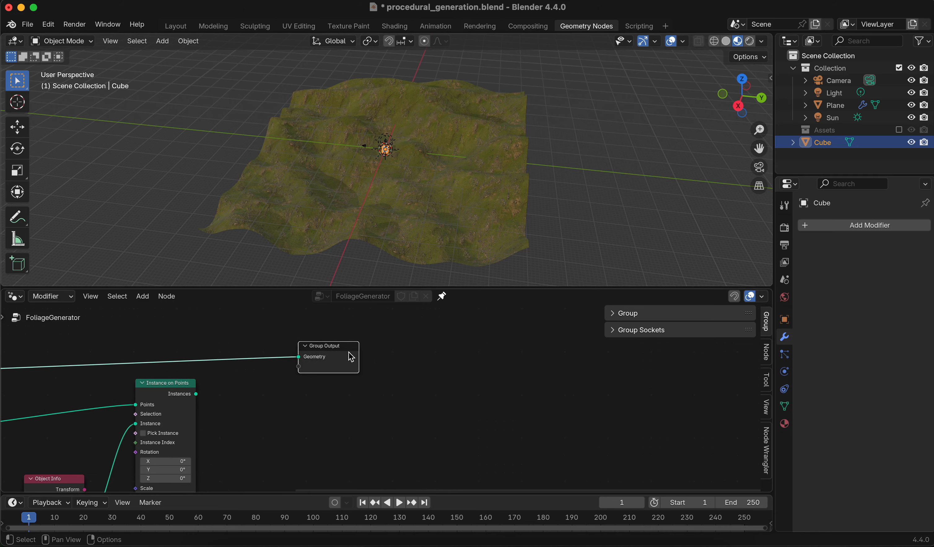
{"action": "left_click_drag", "start_coordinate": [349, 348], "coordinate": [567, 341]}
{"action": "key", "text": "Home"}
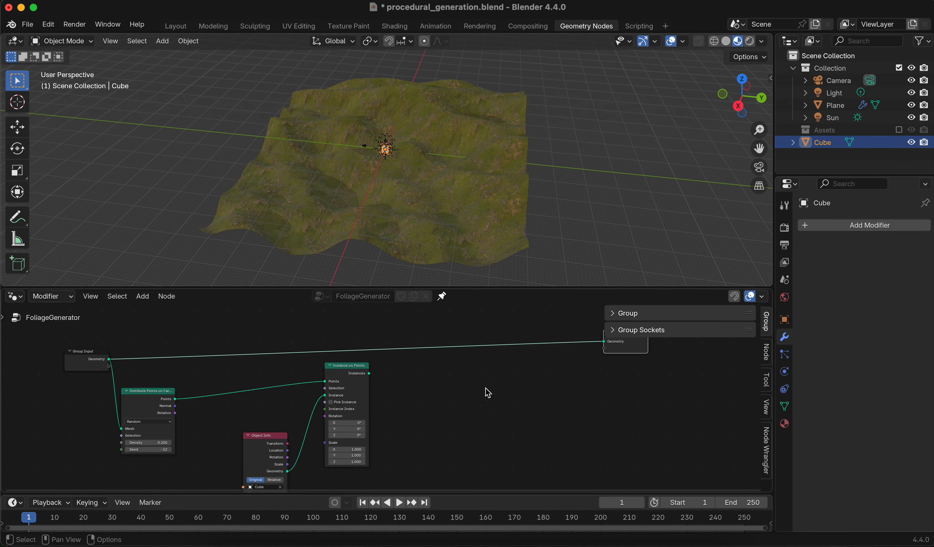
{"action": "left_click_drag", "start_coordinate": [39, 344], "coordinate": [130, 366]}
{"action": "left_click", "coordinate": [401, 385]}
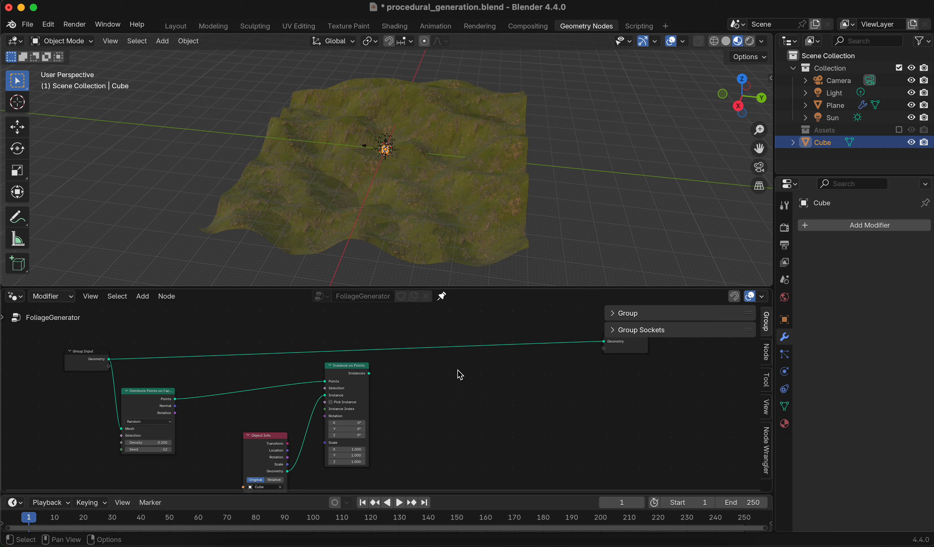
- Add a Join Geometry node between Instance on Points and Group Output
{"action": "middle_click_drag", "start_coordinate": [460, 375], "coordinate": [416, 371]}
{"action": "key", "text": "shift+a"}
{"action": "type", "text": "join"}
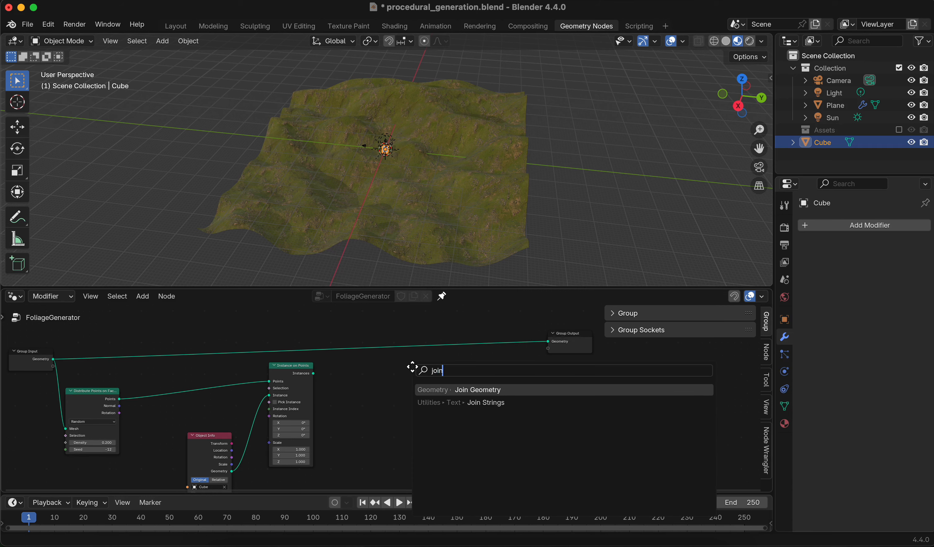
{"action": "key", "text": "Return"}
{"action": "left_click", "coordinate": [429, 365]}
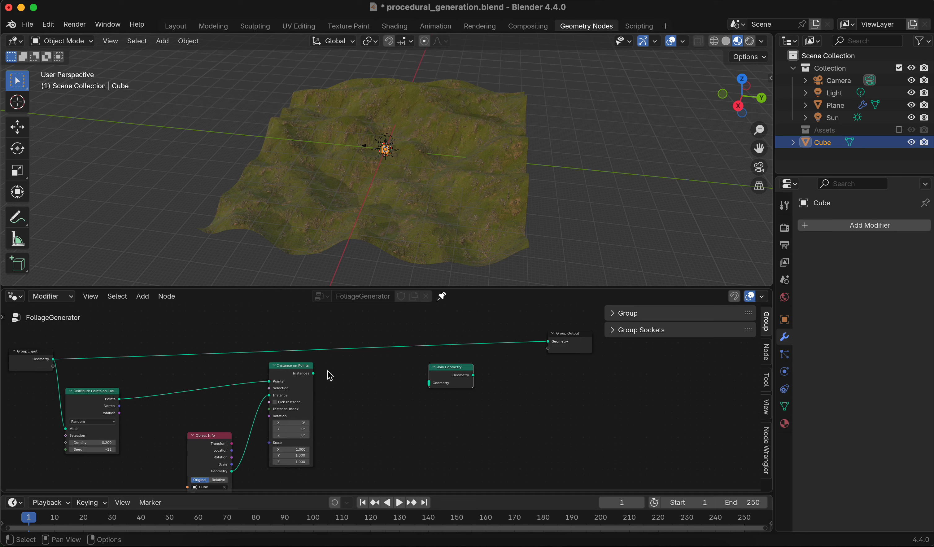
- Join the Instances output and the Group Input Geometry through Join Geometry into Group Output, and align the node with Group Output
{"action": "left_click_drag", "start_coordinate": [313, 374], "coordinate": [430, 383]}
{"action": "left_click_drag", "start_coordinate": [53, 360], "coordinate": [549, 348]}
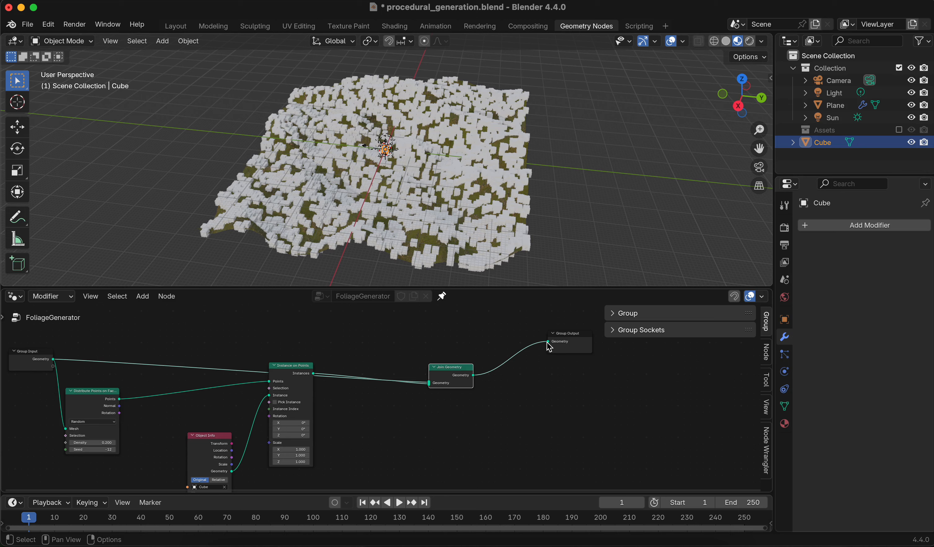
{"action": "left_click_drag", "start_coordinate": [468, 371], "coordinate": [448, 334]}
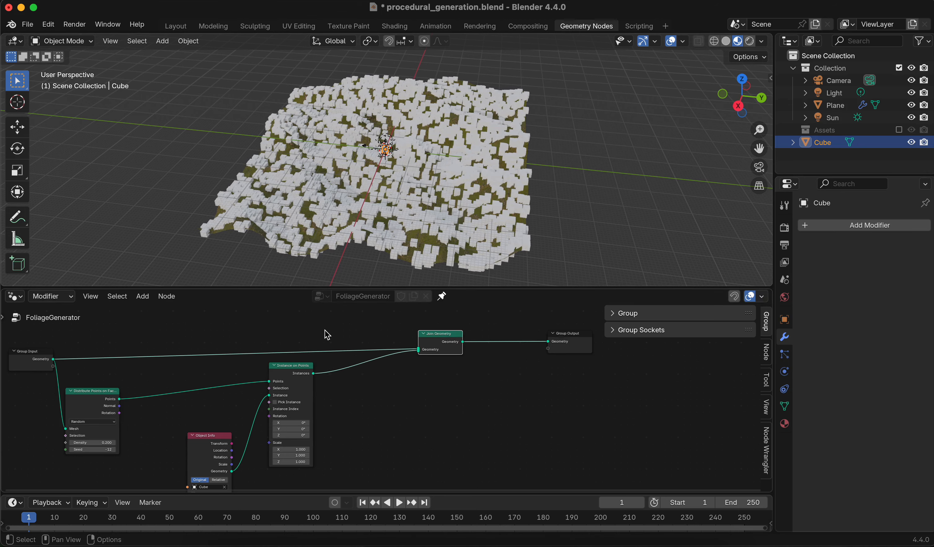
{"action": "middle_click_drag", "start_coordinate": [565, 138], "coordinate": [460, 139]}
{"action": "scroll", "coordinate": [460, 140], "scroll_direction": "up", "scroll_amount": 4}
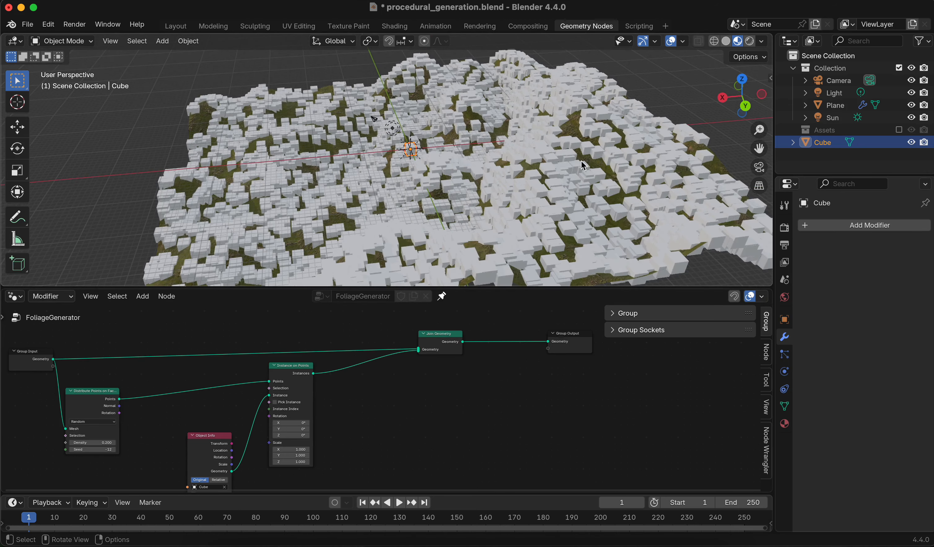
{"action": "middle_click_drag", "start_coordinate": [597, 175], "coordinate": [427, 173]}
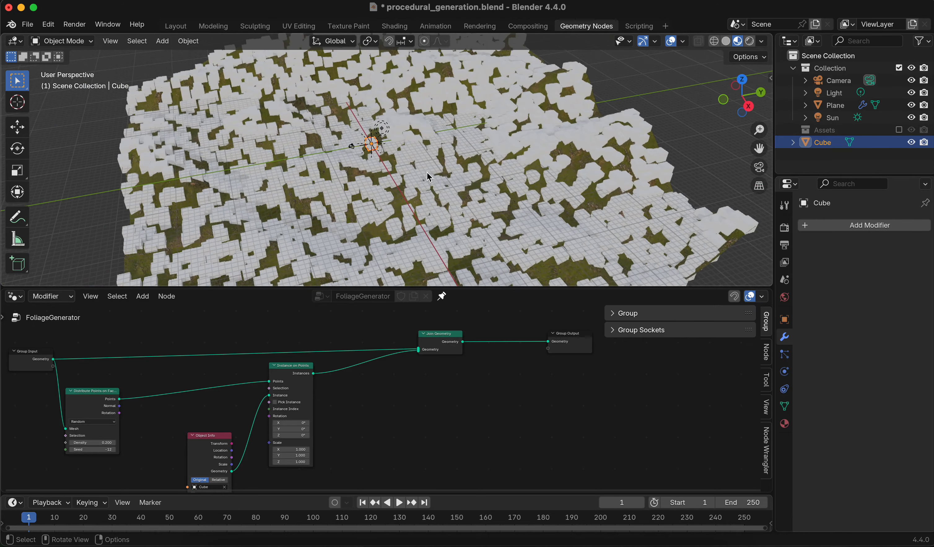
- Set the Distribute Points on Faces density to 0.1 to thin out the cubes
{"action": "middle_click_drag", "start_coordinate": [194, 440], "coordinate": [376, 391]}
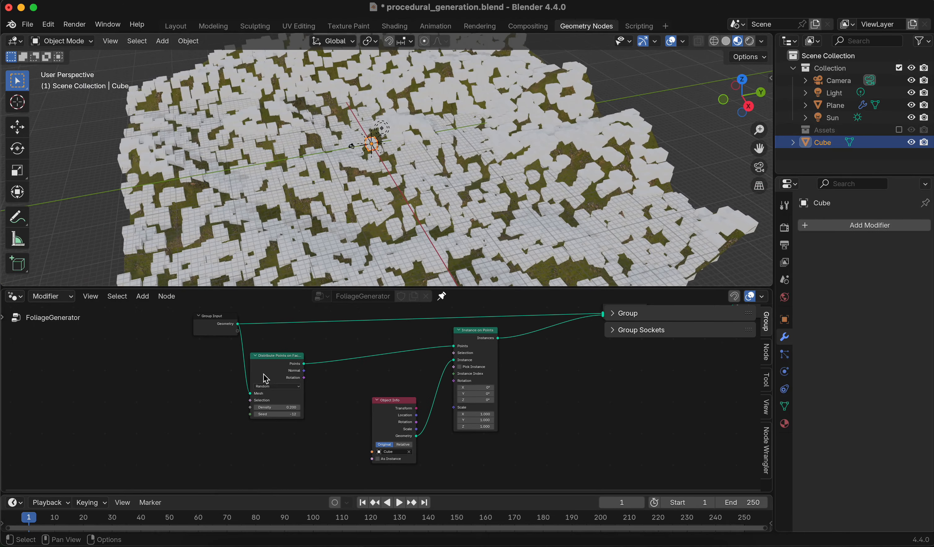
{"action": "scroll", "coordinate": [452, 233], "scroll_direction": "up", "scroll_amount": 4}
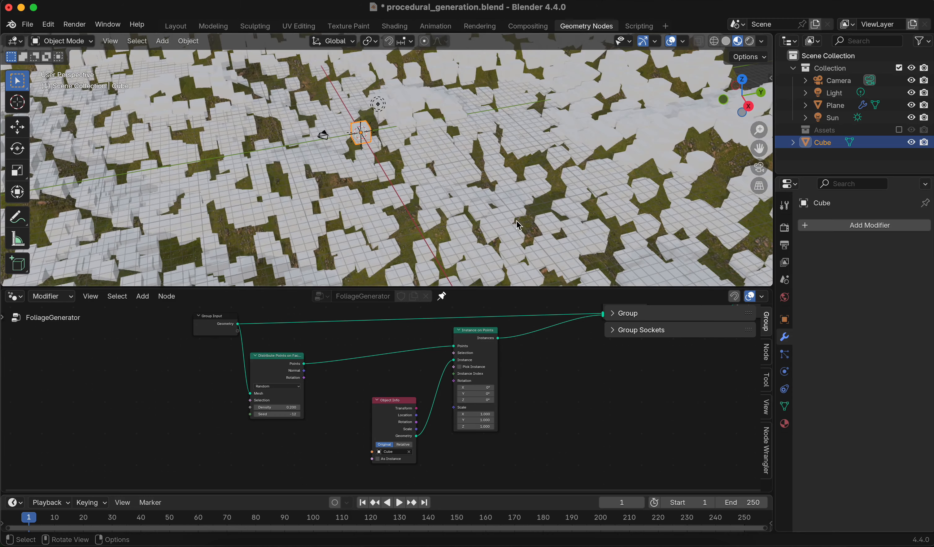
{"action": "middle_click_drag", "start_coordinate": [520, 226], "coordinate": [462, 211]}
{"action": "scroll", "coordinate": [279, 397], "scroll_direction": "up", "scroll_amount": 1}
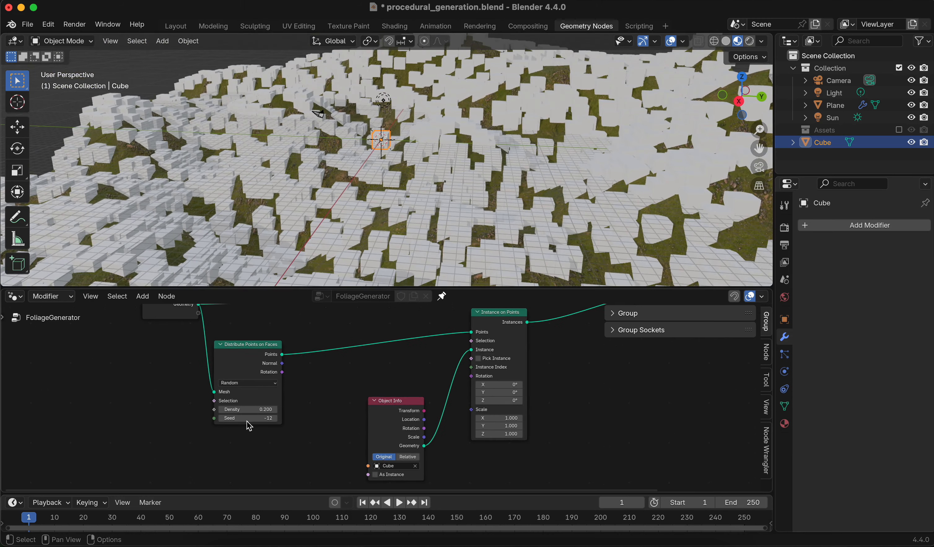
{"action": "left_click", "coordinate": [260, 410]}
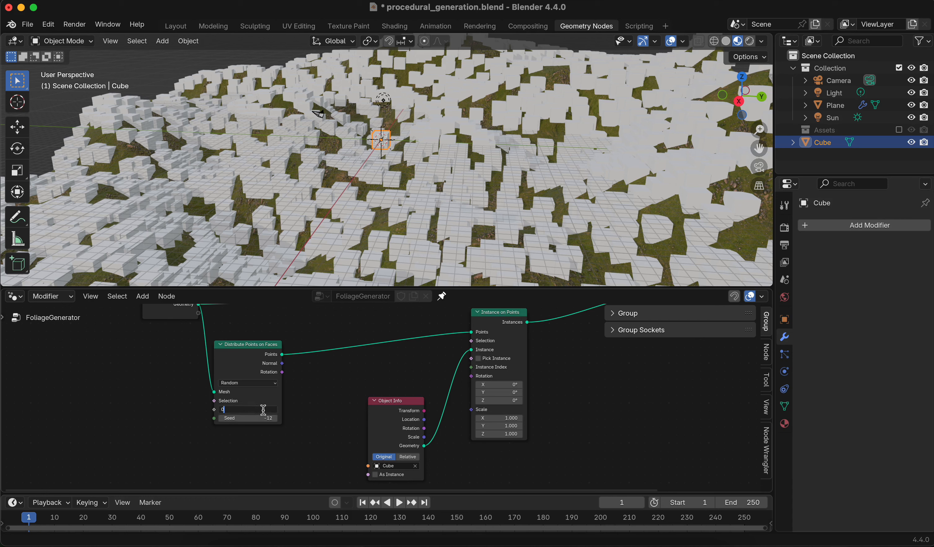
{"action": "type", "text": "0.1"}
{"action": "key", "text": "Return"}
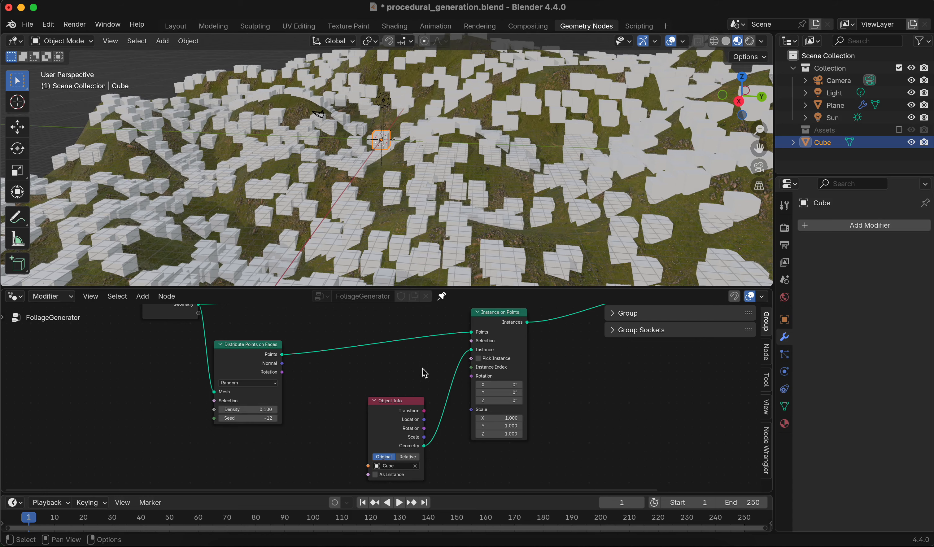
- Enlarge the node editor area and inspect the scattered cubes up close
{"action": "middle_click_drag", "start_coordinate": [547, 399], "coordinate": [498, 392]}
{"action": "left_click_drag", "start_coordinate": [535, 288], "coordinate": [534, 238]}
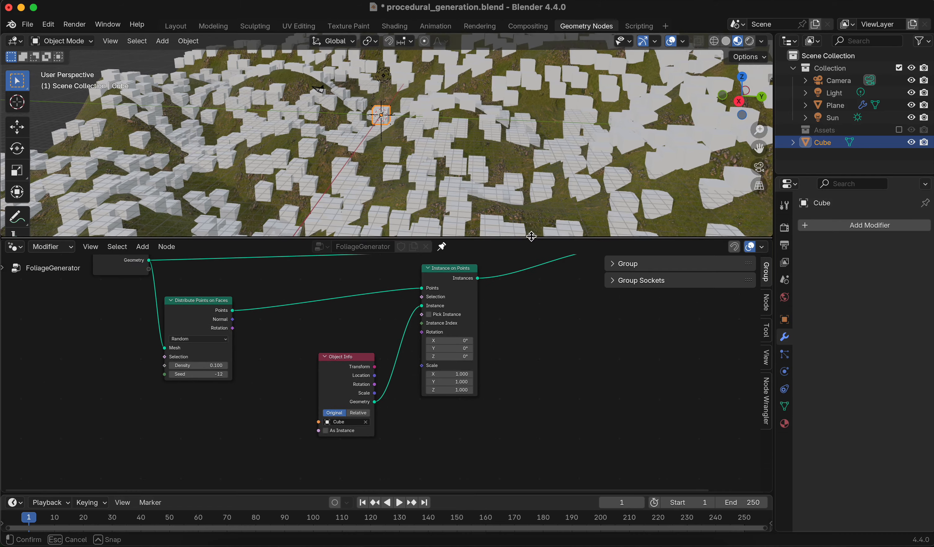
{"action": "middle_click_drag", "start_coordinate": [515, 176], "coordinate": [552, 143]}
{"action": "scroll", "coordinate": [552, 143], "scroll_direction": "up", "scroll_amount": 5}
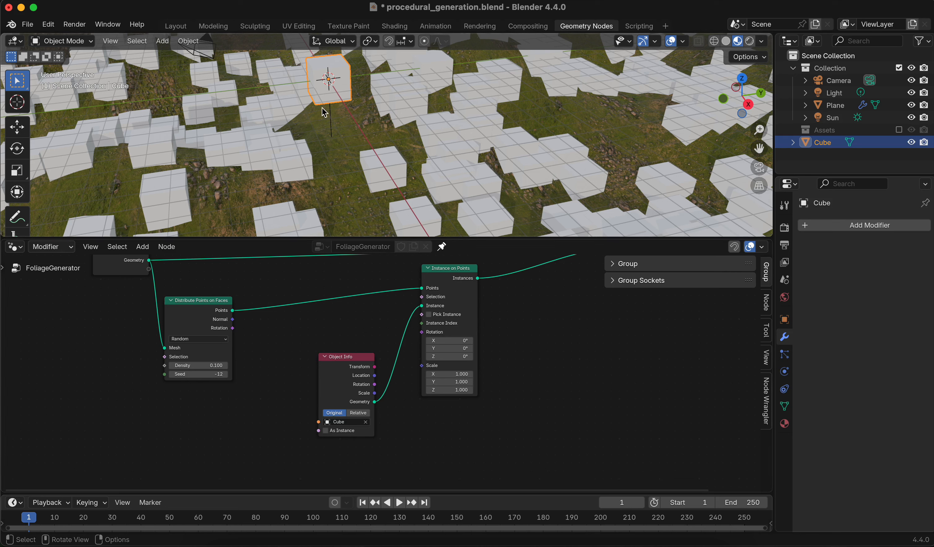
- Delete the cube's Object Info node from the tree and the cube object from the scene
{"action": "left_click_drag", "start_coordinate": [306, 344], "coordinate": [352, 419]}
{"action": "key", "text": "x"}
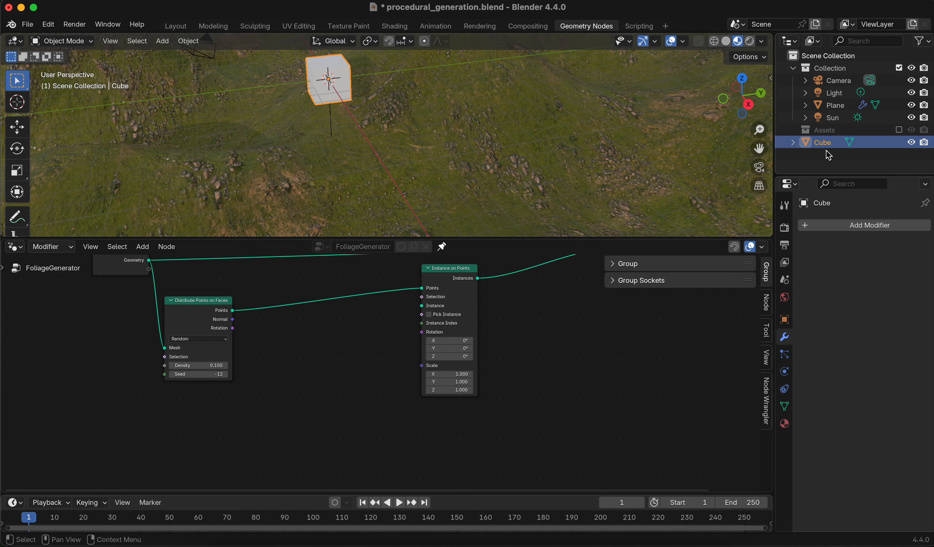
{"action": "key", "text": "x"}
{"action": "middle_click_drag", "start_coordinate": [600, 206], "coordinate": [567, 196]}
- Enable the Assets collection in the view layer and bring it into the FoliageGenerator tree as a Collection Info node
{"action": "left_click", "coordinate": [898, 130]}
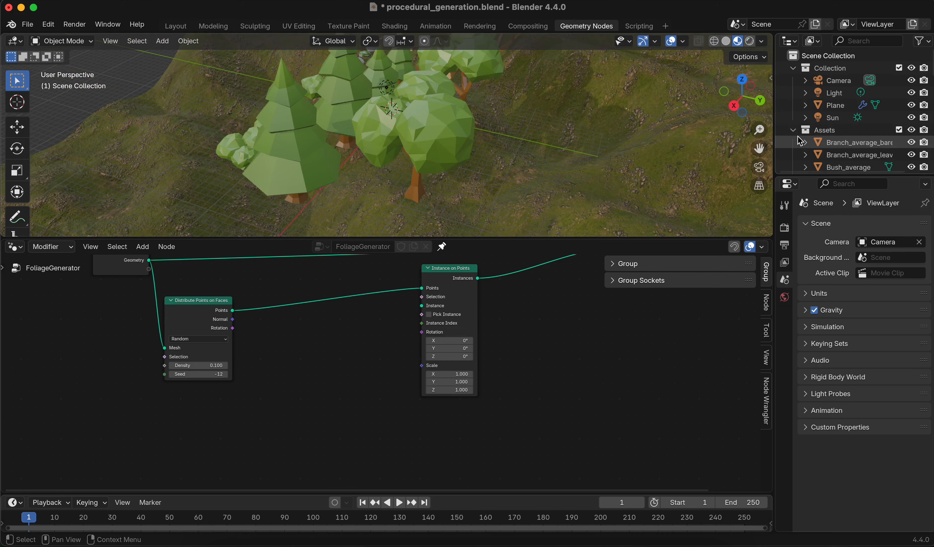
{"action": "left_click", "coordinate": [793, 130]}
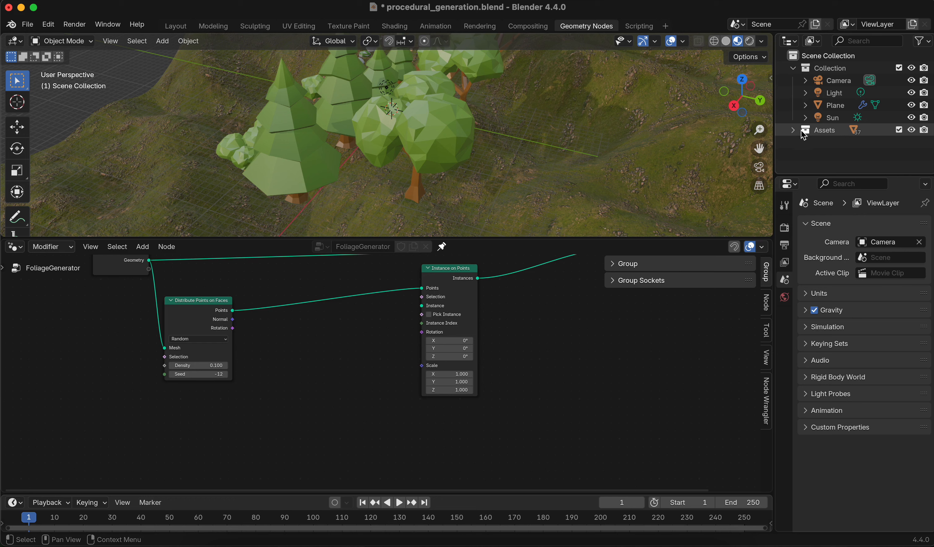
{"action": "left_click", "coordinate": [831, 130]}
{"action": "left_click_drag", "start_coordinate": [821, 134], "coordinate": [219, 429]}
{"action": "middle_click_drag", "start_coordinate": [278, 393], "coordinate": [362, 364]}
{"action": "scroll", "coordinate": [360, 320], "scroll_direction": "up", "scroll_amount": 2}
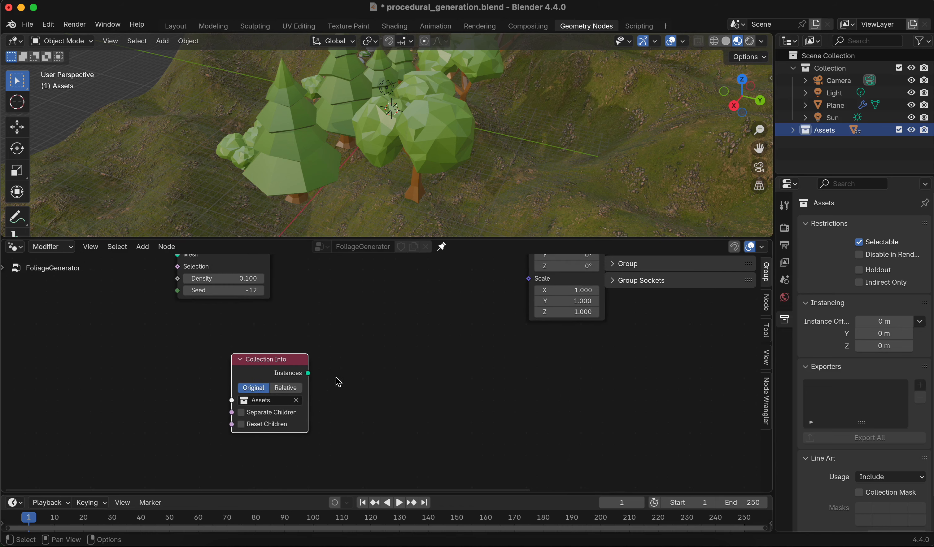
- Position the Collection Info node below and between Distribute Points on Faces and Instance on Points
{"action": "left_click_drag", "start_coordinate": [271, 359], "coordinate": [246, 361]}
{"action": "middle_click_drag", "start_coordinate": [447, 346], "coordinate": [405, 327]}
{"action": "scroll", "coordinate": [350, 357], "scroll_direction": "down", "scroll_amount": 5}
{"action": "scroll", "coordinate": [369, 363], "scroll_direction": "up", "scroll_amount": 4}
{"action": "middle_click_drag", "start_coordinate": [373, 359], "coordinate": [270, 464]}
{"action": "scroll", "coordinate": [299, 435], "scroll_direction": "down", "scroll_amount": 1}
{"action": "scroll", "coordinate": [299, 433], "scroll_direction": "down", "scroll_amount": 2}
{"action": "left_click_drag", "start_coordinate": [224, 425], "coordinate": [285, 417]}
{"action": "middle_click_drag", "start_coordinate": [381, 414], "coordinate": [367, 383]}
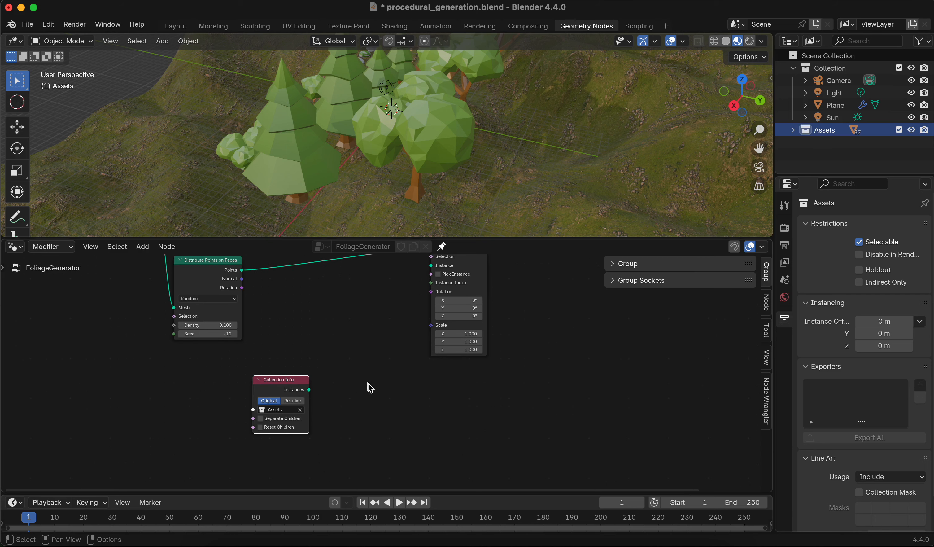
- Expand the Assets collection and bring its bare average branch object into the tree as an Object Info node
{"action": "left_click", "coordinate": [793, 130]}
{"action": "left_click", "coordinate": [806, 142]}
{"action": "left_click", "coordinate": [828, 143]}
{"action": "left_click", "coordinate": [806, 143]}
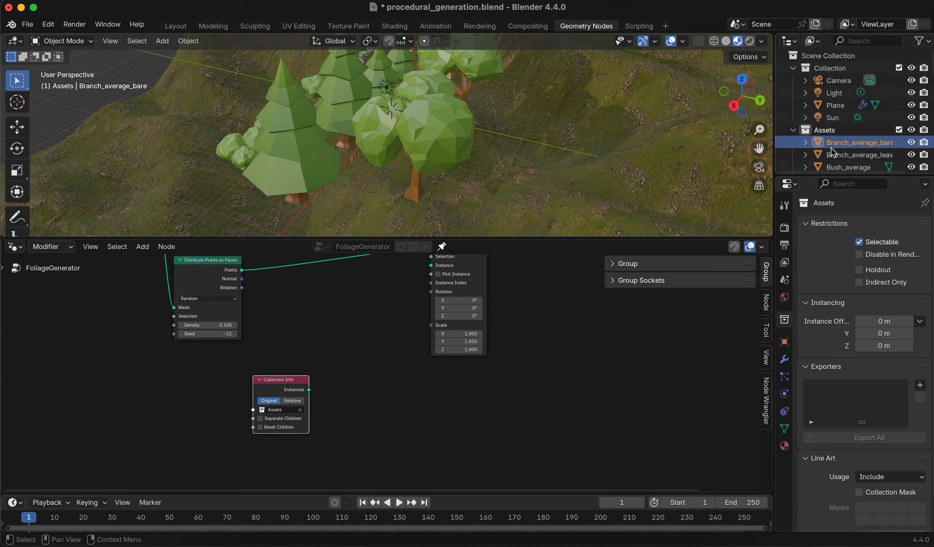
{"action": "left_click", "coordinate": [834, 152]}
{"action": "left_click_drag", "start_coordinate": [837, 143], "coordinate": [413, 410]}
{"action": "middle_click_drag", "start_coordinate": [405, 383], "coordinate": [361, 339]}
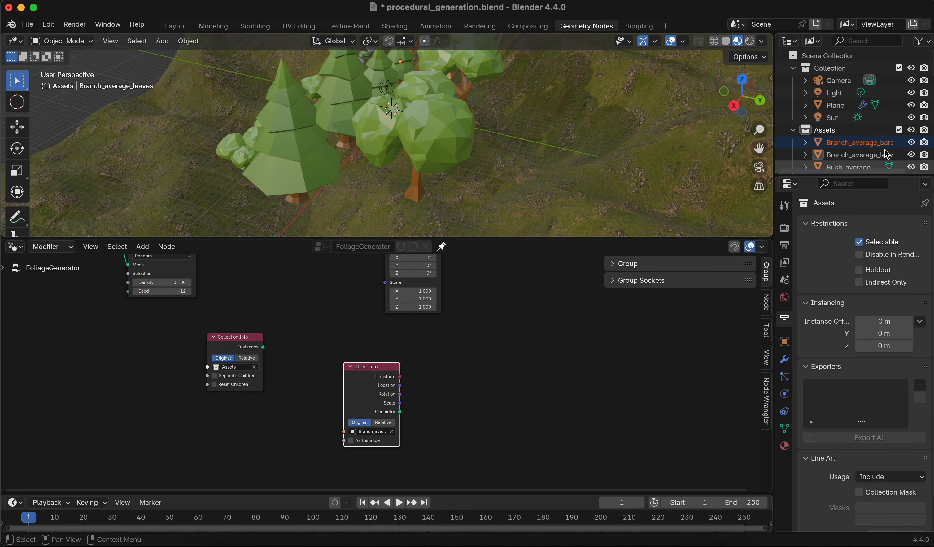
{"action": "scroll", "coordinate": [356, 356], "scroll_direction": "up", "scroll_amount": 1}
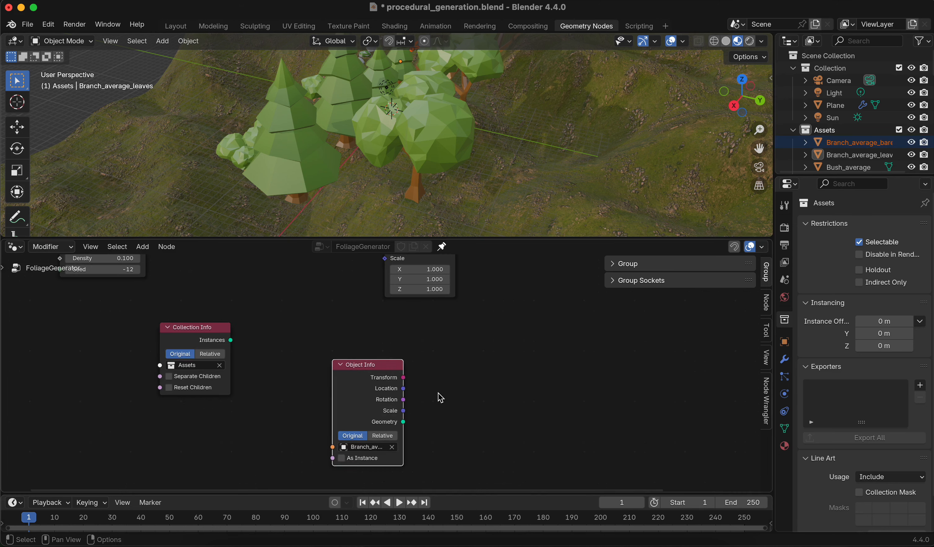
- Delete the branch's Object Info node from the tree and collapse the Assets collection in the outliner
{"action": "key", "text": "x"}
{"action": "left_click", "coordinate": [814, 133]}
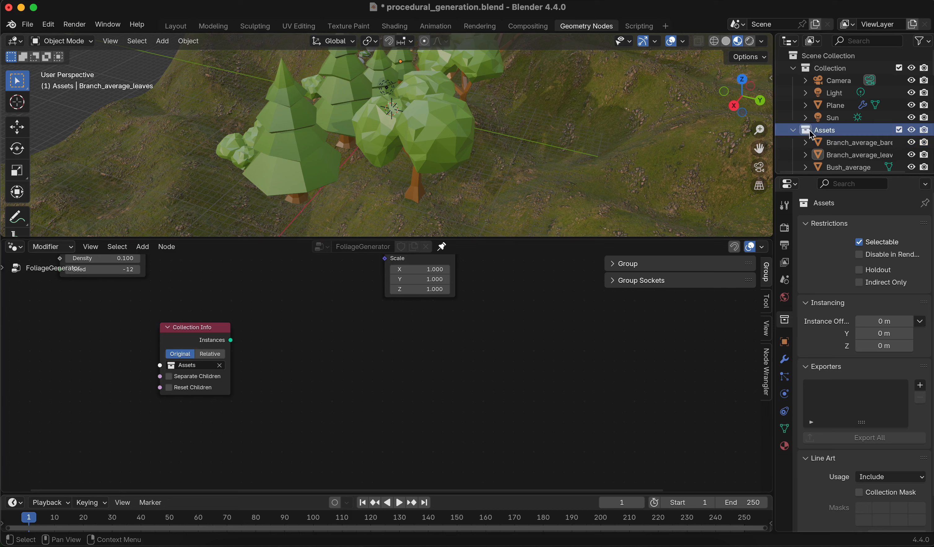
{"action": "left_click", "coordinate": [793, 131]}
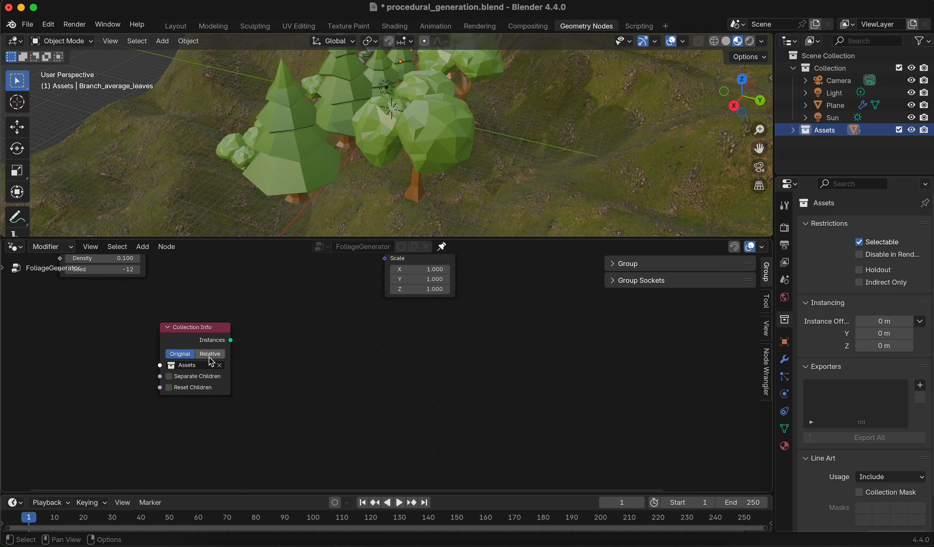
- Move the Collection Info node slightly toward Instance on Points and connect its Instances output to that node's Instance input
{"action": "left_click_drag", "start_coordinate": [203, 327], "coordinate": [242, 328]}
{"action": "scroll", "coordinate": [350, 337], "scroll_direction": "up", "scroll_amount": 3}
{"action": "scroll", "coordinate": [340, 339], "scroll_direction": "up", "scroll_amount": 3}
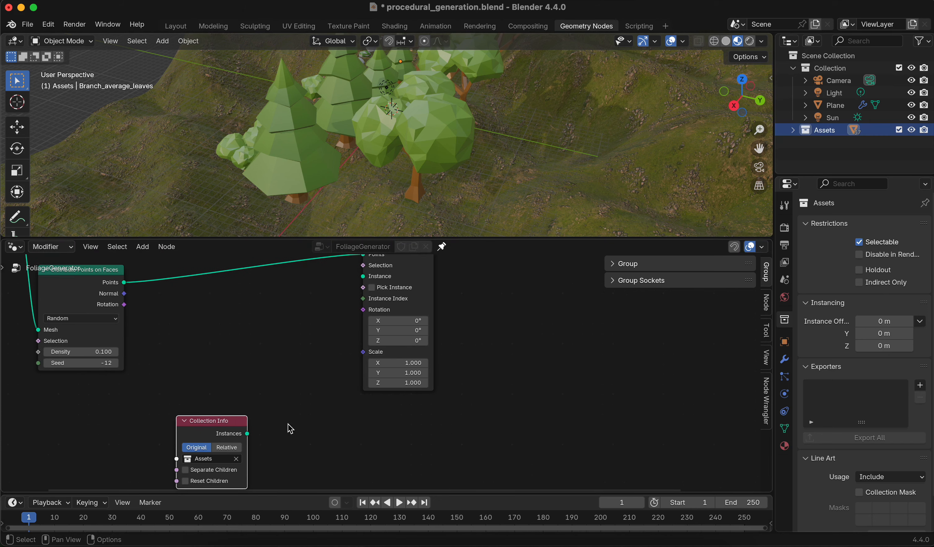
{"action": "left_click_drag", "start_coordinate": [248, 434], "coordinate": [363, 297]}
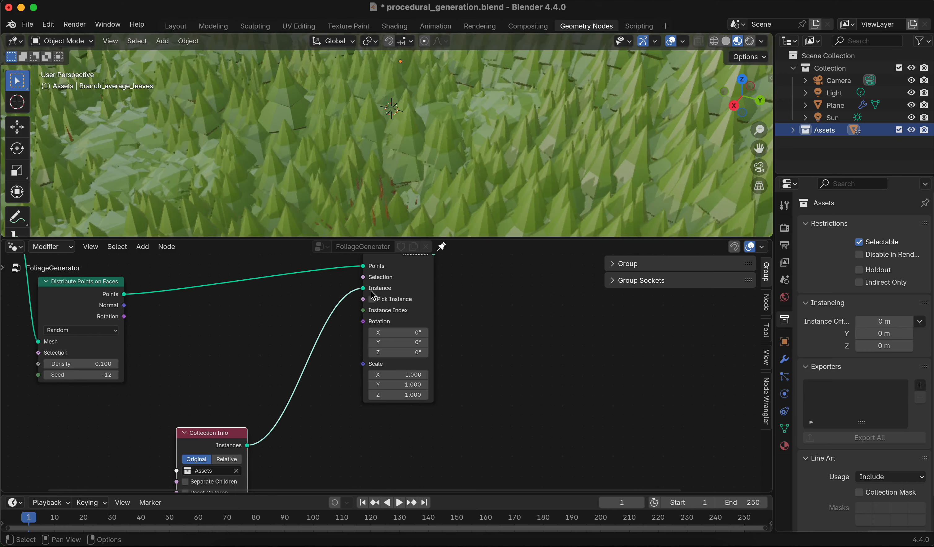
{"action": "scroll", "coordinate": [500, 178], "scroll_direction": "down", "scroll_amount": 10}
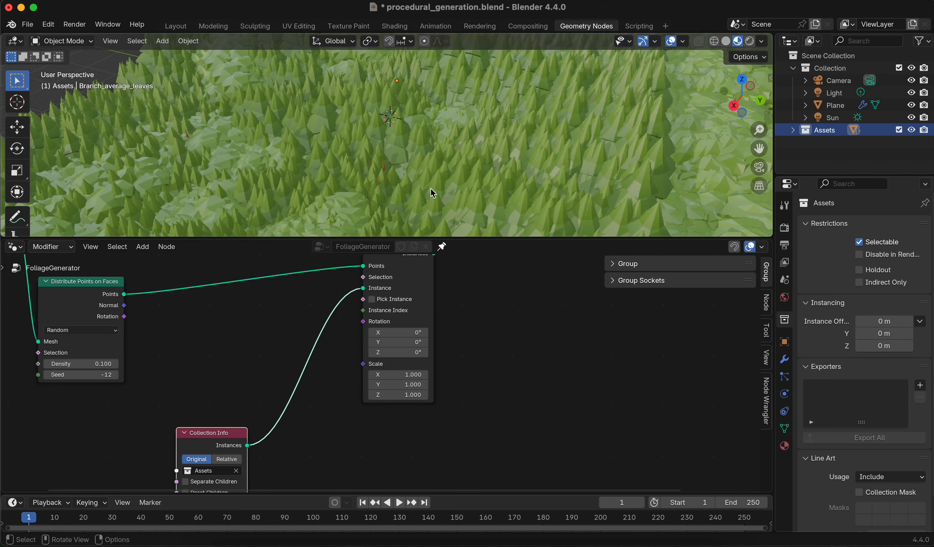
{"action": "scroll", "coordinate": [482, 189], "scroll_direction": "up", "scroll_amount": 4}
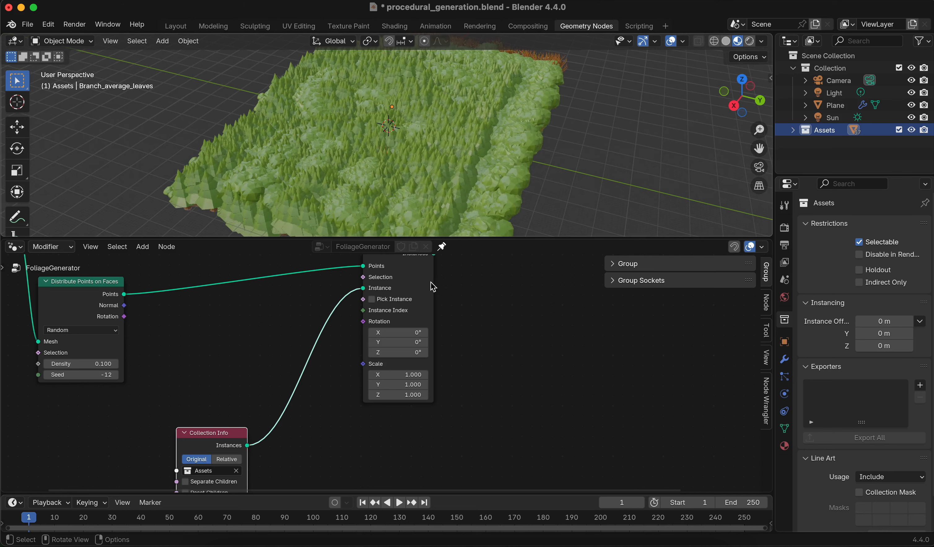
- Set the density of Distribute Points on Faces to 0.001 and inspect the scattered assets on the terrain
{"action": "left_click", "coordinate": [101, 364]}
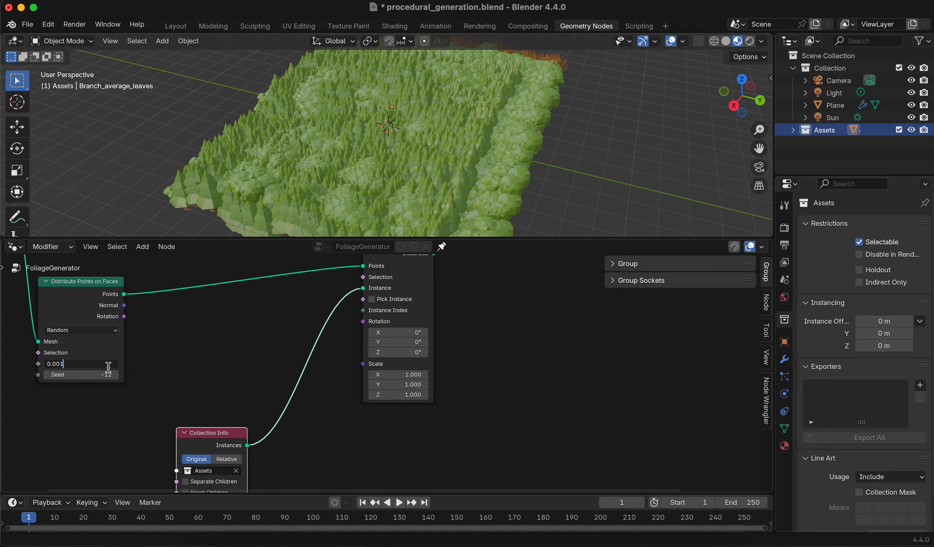
{"action": "type", "text": "0.001"}
{"action": "key", "text": "Return"}
{"action": "middle_click_drag", "start_coordinate": [378, 187], "coordinate": [488, 174]}
{"action": "middle_click_drag", "start_coordinate": [539, 172], "coordinate": [444, 160]}
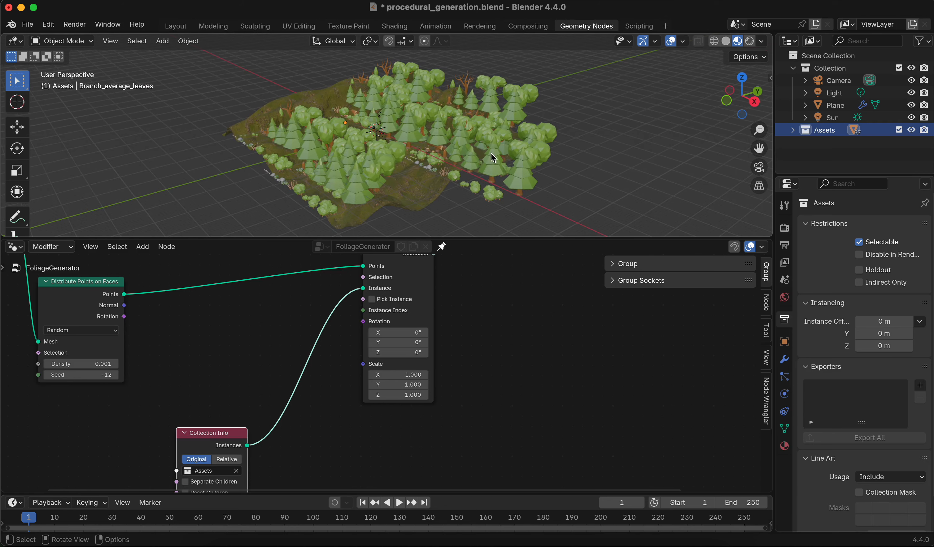
{"action": "scroll", "coordinate": [517, 357], "scroll_direction": "down", "scroll_amount": 3}
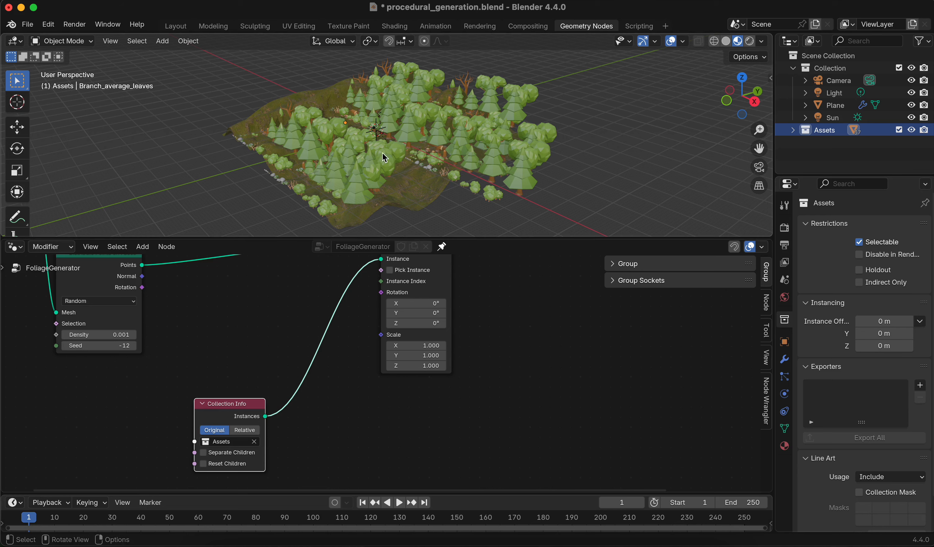
{"action": "middle_click_drag", "start_coordinate": [385, 158], "coordinate": [409, 158]}
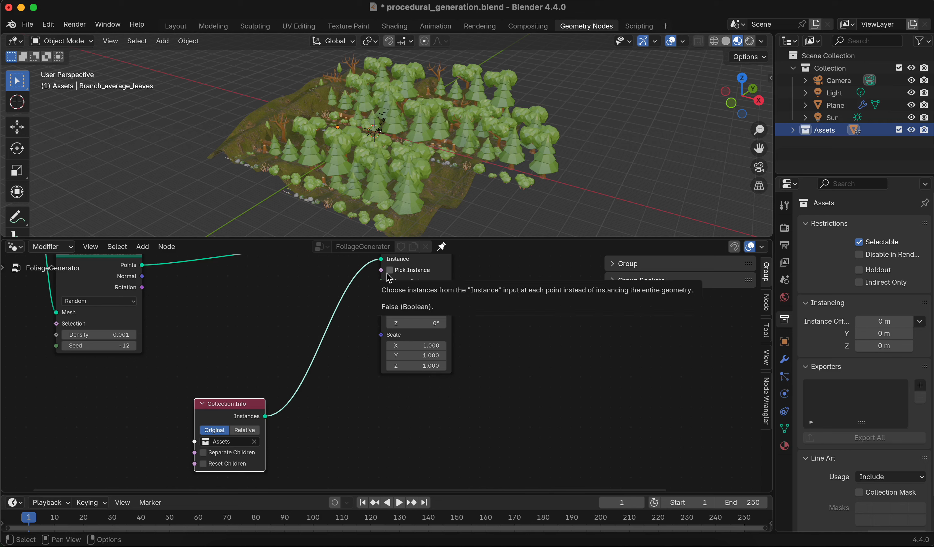
- Lower the Distribute Points on Faces density further, below 0.001, to thin out the scattered asset groups
{"action": "scroll", "coordinate": [489, 317], "scroll_direction": "up", "scroll_amount": 2}
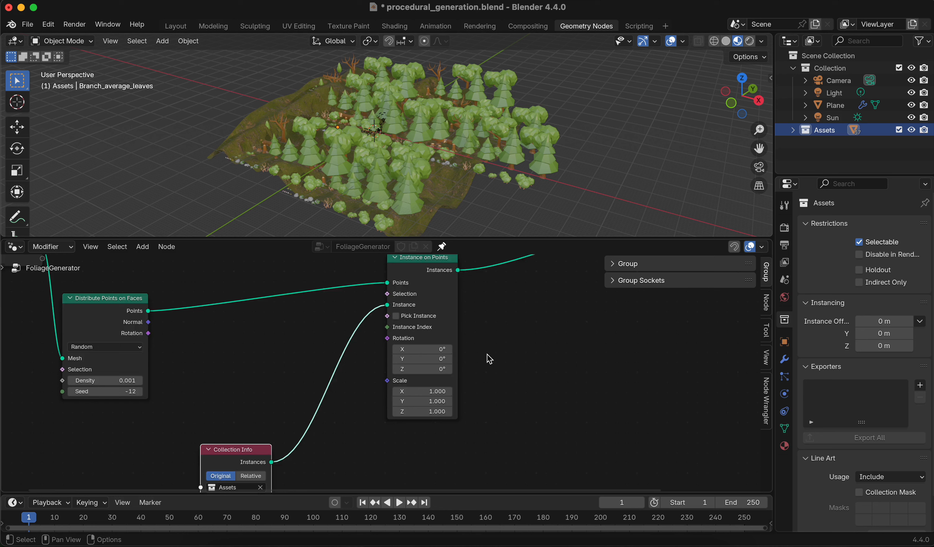
{"action": "middle_click_drag", "start_coordinate": [507, 326], "coordinate": [506, 343]}
{"action": "middle_click_drag", "start_coordinate": [315, 430], "coordinate": [336, 334]}
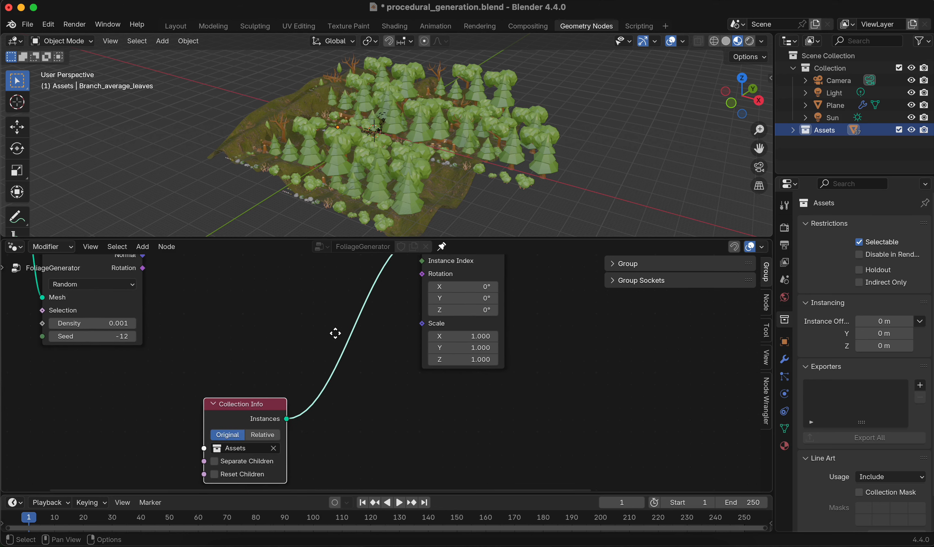
{"action": "middle_click_drag", "start_coordinate": [285, 421], "coordinate": [268, 431]}
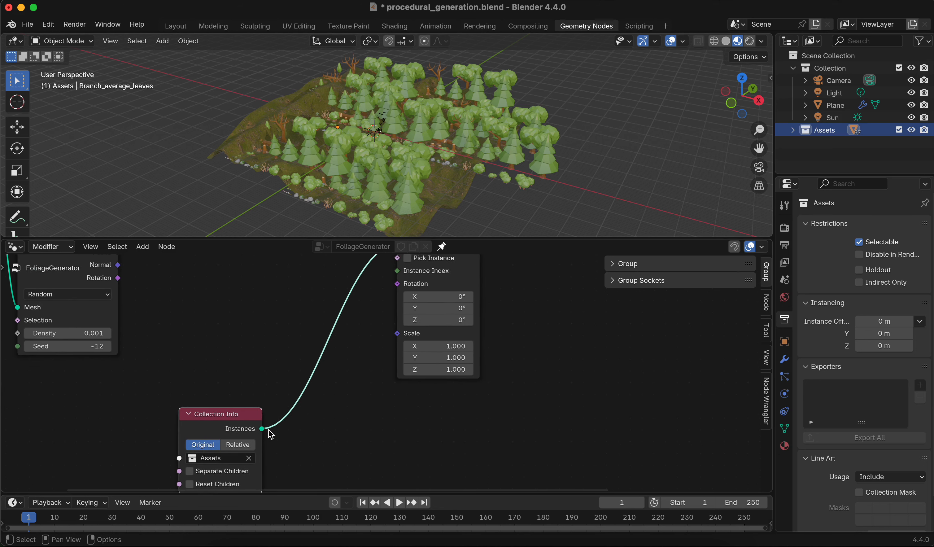
{"action": "scroll", "coordinate": [306, 145], "scroll_direction": "up", "scroll_amount": 1}
{"action": "middle_click_drag", "start_coordinate": [305, 145], "coordinate": [346, 163]}
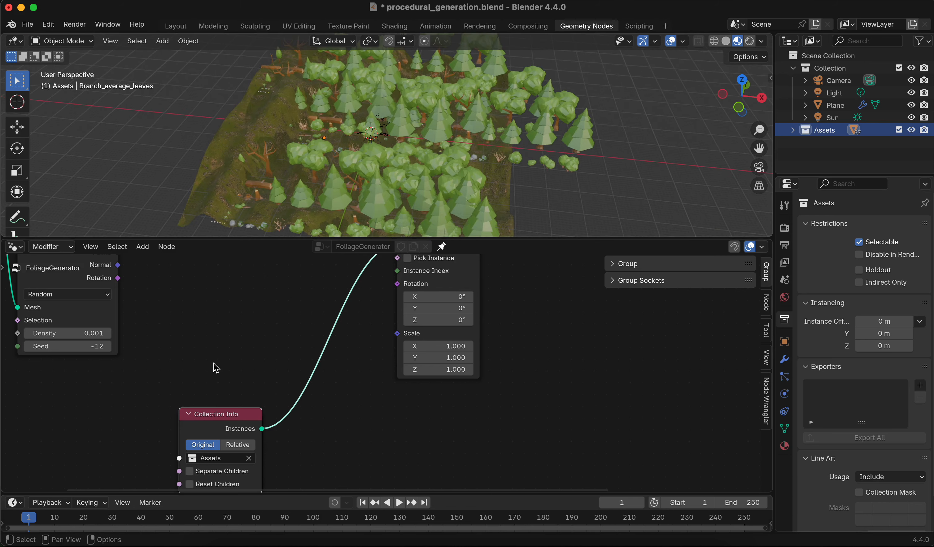
{"action": "left_click", "coordinate": [97, 334]}
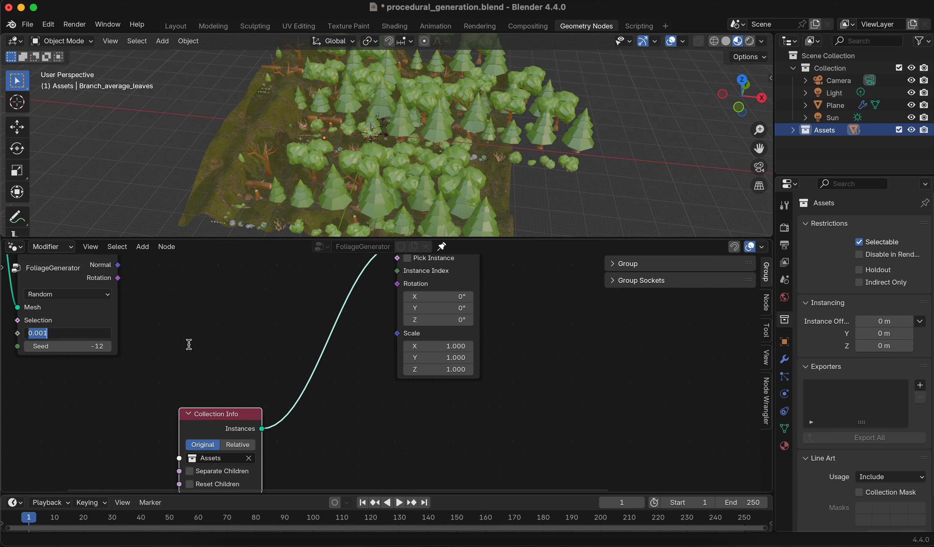
{"action": "key", "text": "Right"}
{"action": "key", "text": "Return"}
{"action": "middle_click_drag", "start_coordinate": [674, 149], "coordinate": [411, 126]}
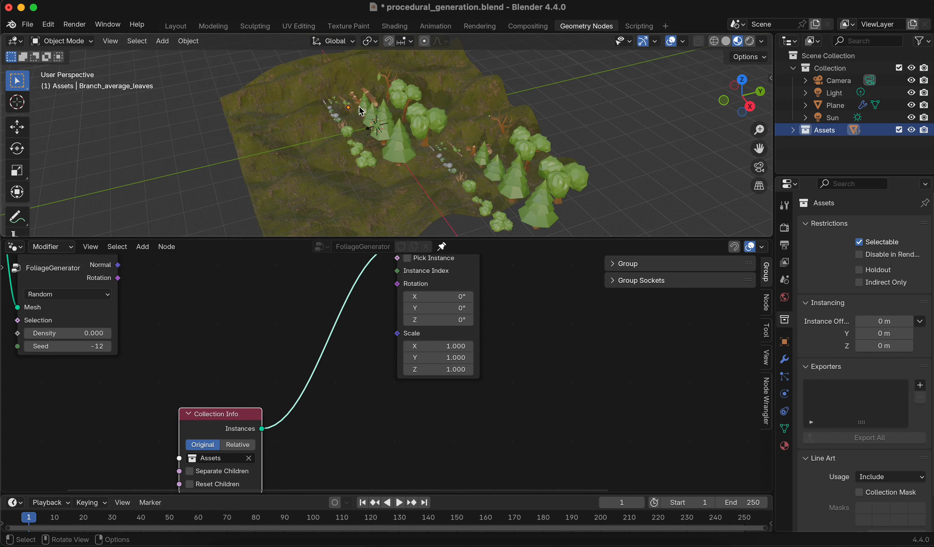
- Hide the original Assets collection in the viewport, toggling its visibility to compare the originals with the instances
{"action": "left_click", "coordinate": [404, 147]}
{"action": "left_click", "coordinate": [835, 137]}
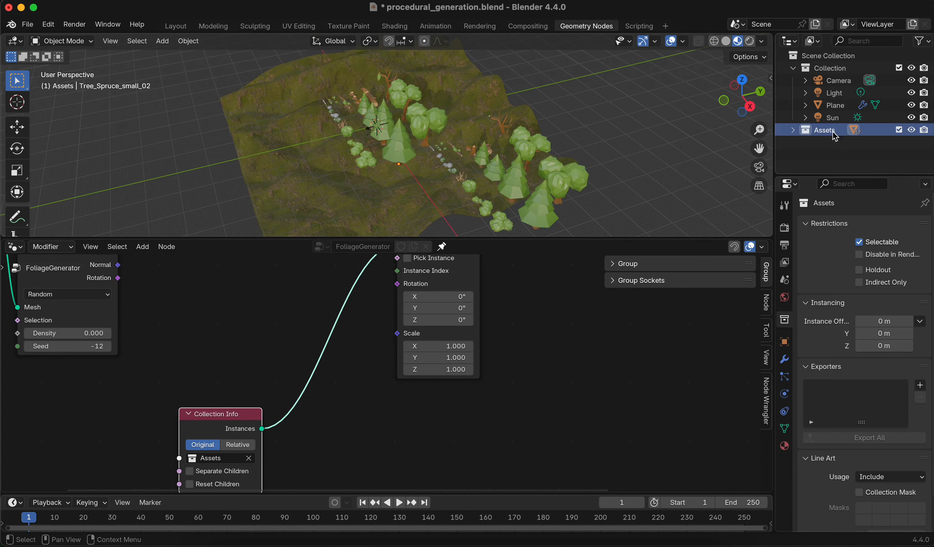
{"action": "left_click", "coordinate": [913, 131]}
{"action": "middle_click_drag", "start_coordinate": [671, 156], "coordinate": [457, 134]}
{"action": "scroll", "coordinate": [241, 356], "scroll_direction": "down", "scroll_amount": 5}
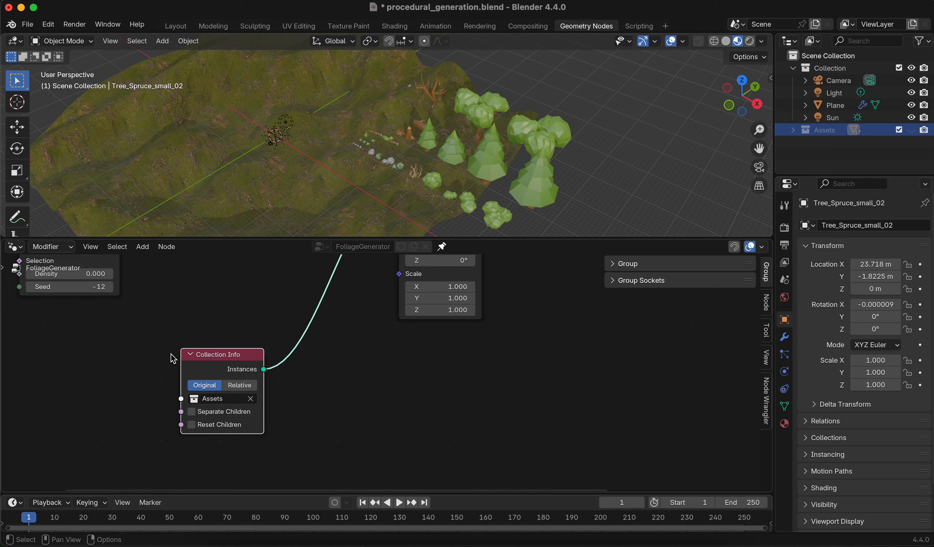
{"action": "middle_click_drag", "start_coordinate": [377, 99], "coordinate": [412, 97]}
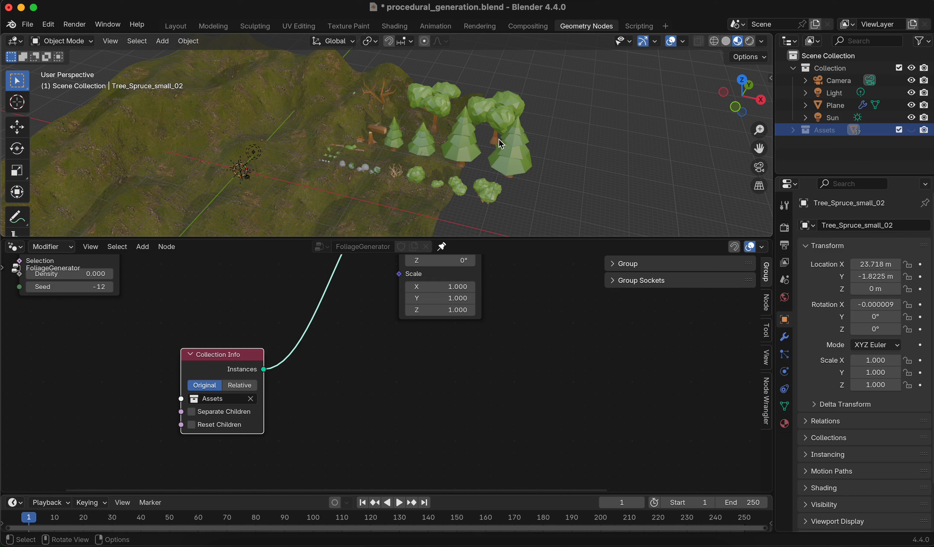
{"action": "left_click", "coordinate": [912, 130]}
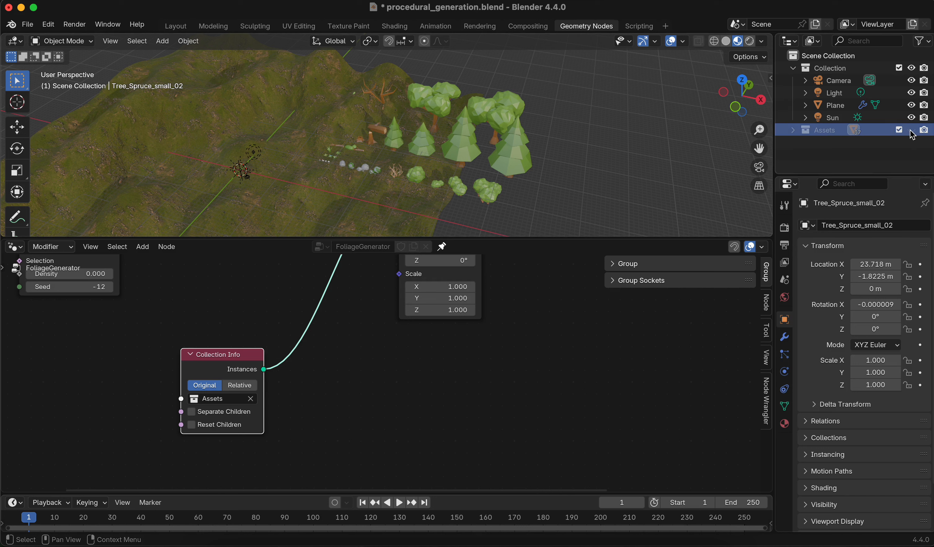
{"action": "left_click", "coordinate": [912, 130]}
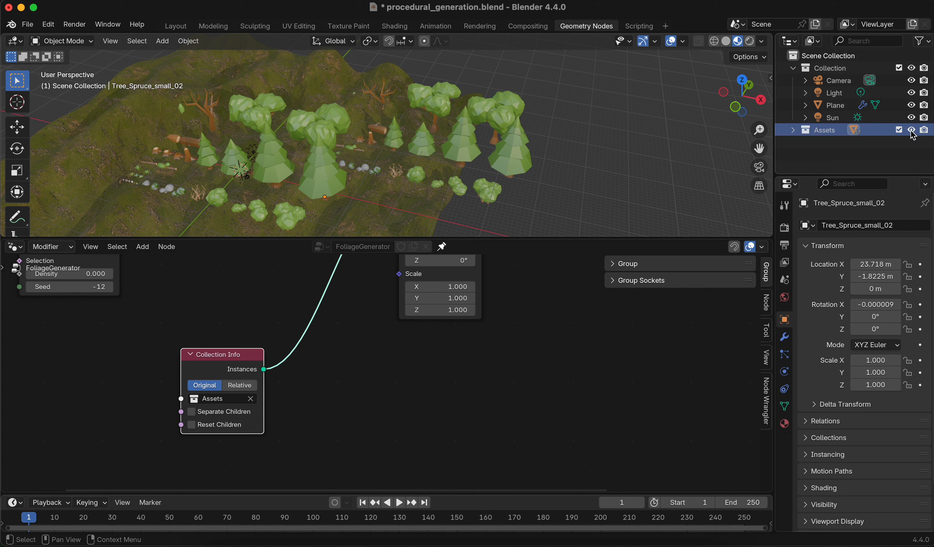
- Enable Pick Instance on the Instance on Points node
{"action": "middle_click_drag", "start_coordinate": [368, 356], "coordinate": [282, 389]}
{"action": "middle_click_drag", "start_coordinate": [479, 301], "coordinate": [501, 356]}
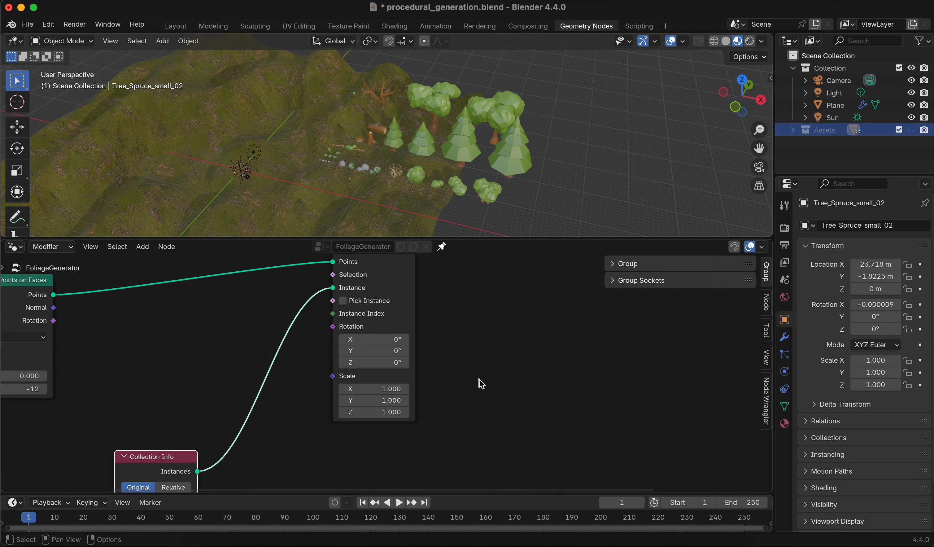
{"action": "scroll", "coordinate": [360, 387], "scroll_direction": "up", "scroll_amount": 3}
{"action": "middle_click_drag", "start_coordinate": [345, 400], "coordinate": [479, 347]}
{"action": "middle_click_drag", "start_coordinate": [367, 436], "coordinate": [283, 463]}
{"action": "middle_click_drag", "start_coordinate": [485, 331], "coordinate": [474, 376]}
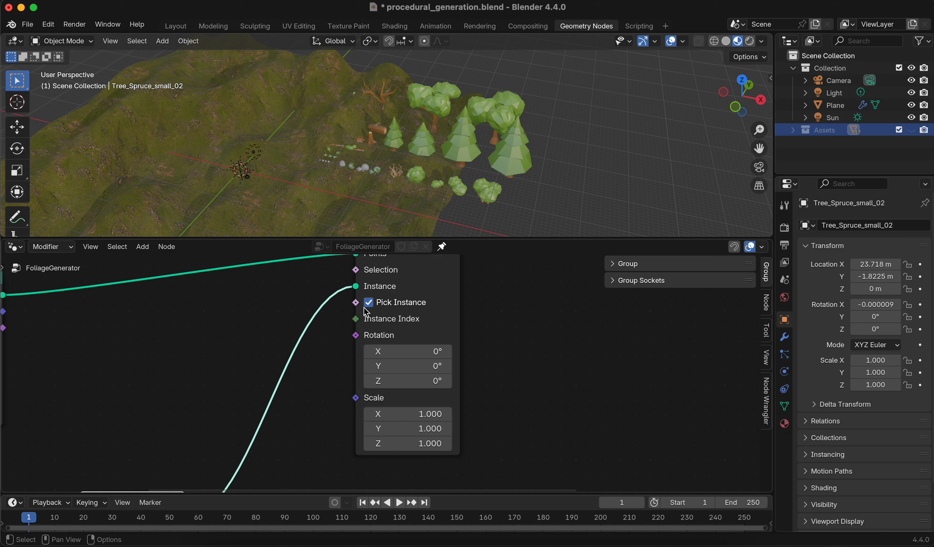
{"action": "middle_click_drag", "start_coordinate": [329, 351], "coordinate": [335, 333]}
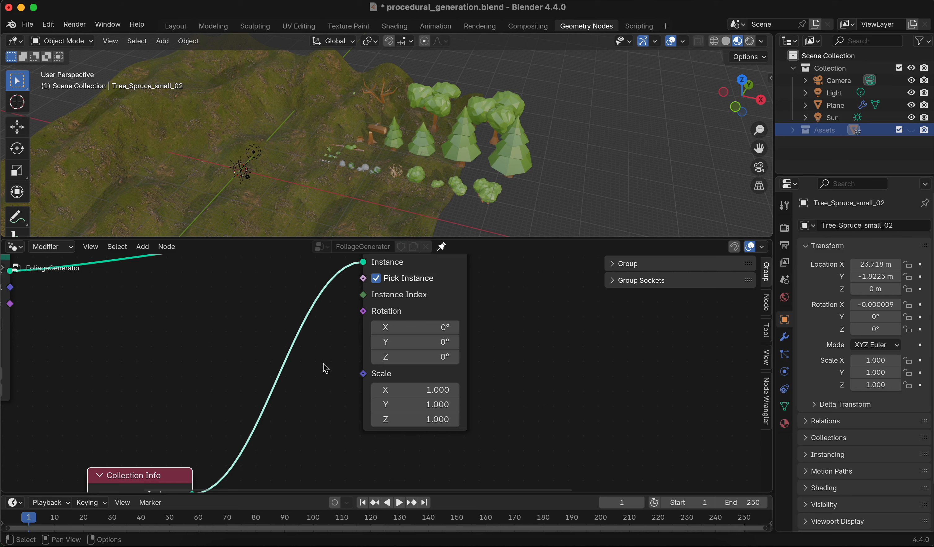
- Move the Collection Info node up beside the Distribute Points on Faces node to free space below Instance on Points
{"action": "scroll", "coordinate": [323, 364], "scroll_direction": "down", "scroll_amount": 2}
{"action": "left_click_drag", "start_coordinate": [179, 440], "coordinate": [123, 317]}
{"action": "middle_click_drag", "start_coordinate": [256, 358], "coordinate": [275, 331]}
- Add a Random Value node between Collection Info and Instance on Points and set its data type to Integer
{"action": "key", "text": "shift+a"}
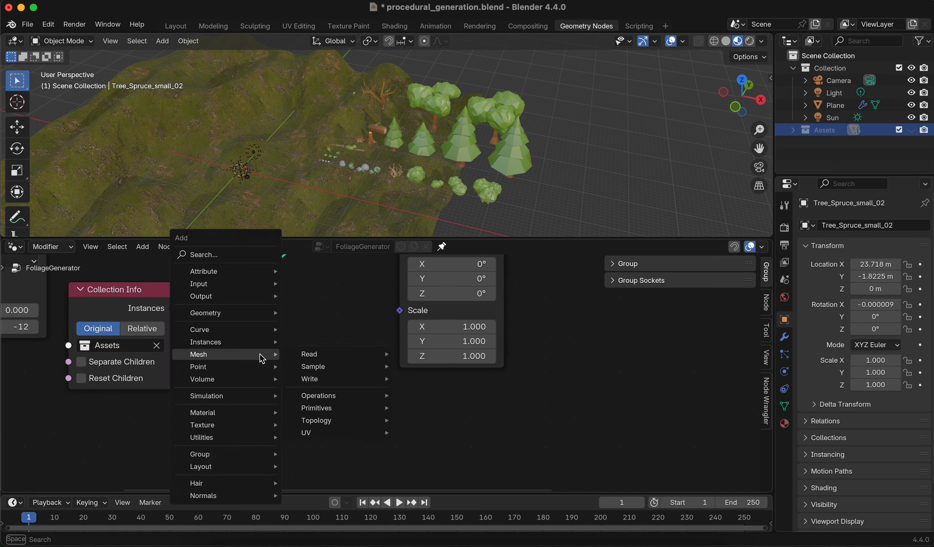
{"action": "type", "text": "random"}
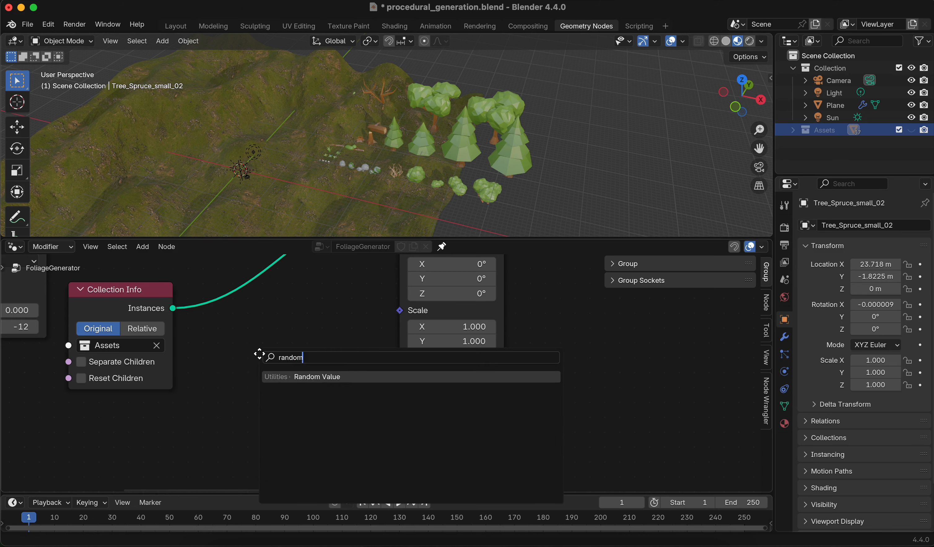
{"action": "key", "text": "Return"}
{"action": "left_click", "coordinate": [260, 354]}
{"action": "left_click", "coordinate": [343, 399]}
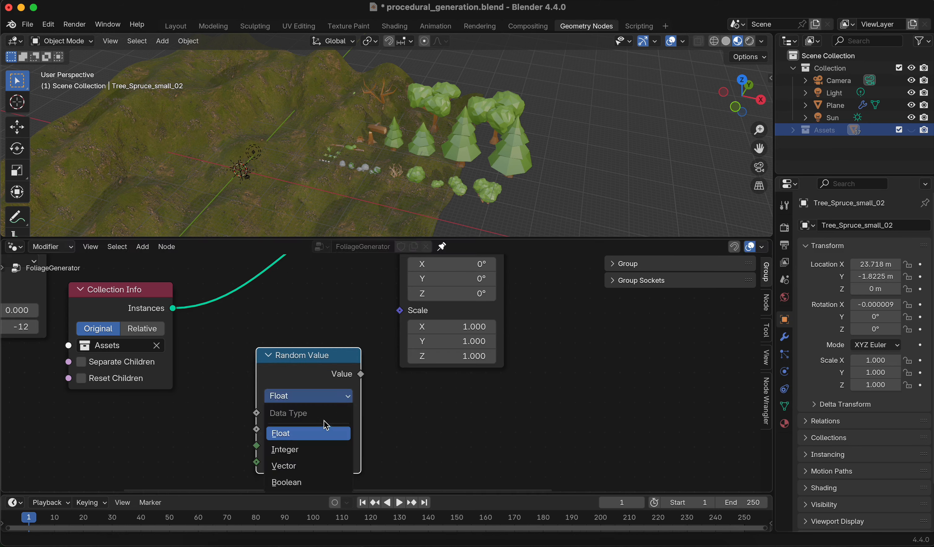
{"action": "left_click", "coordinate": [314, 449]}
{"action": "left_click_drag", "start_coordinate": [334, 353], "coordinate": [331, 347]}
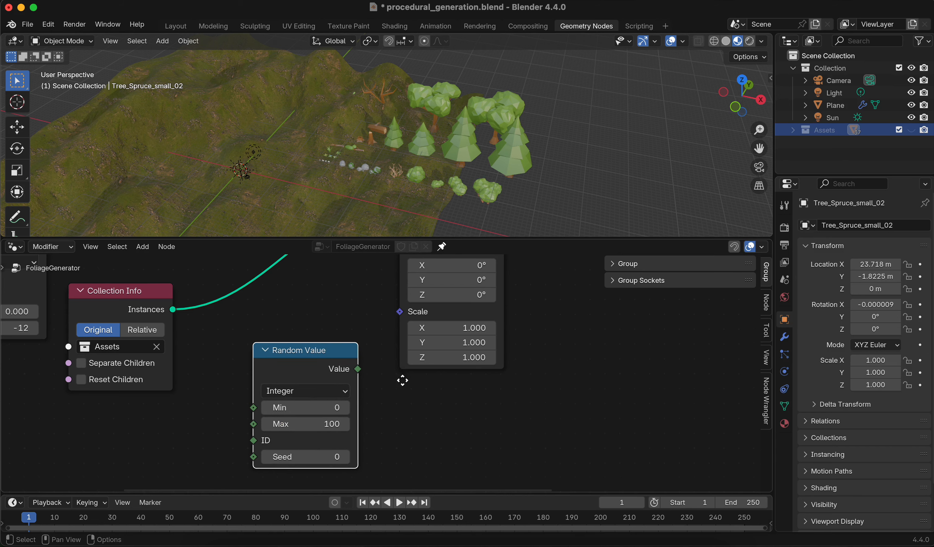
- Connect the Random Value output to the Instance Index input of Instance on Points and shift Collection Info slightly down
{"action": "middle_click_drag", "start_coordinate": [403, 380], "coordinate": [402, 430]}
{"action": "left_click_drag", "start_coordinate": [359, 418], "coordinate": [398, 290]}
{"action": "middle_click_drag", "start_coordinate": [364, 317], "coordinate": [396, 293]}
{"action": "scroll", "coordinate": [413, 339], "scroll_direction": "down", "scroll_amount": 4}
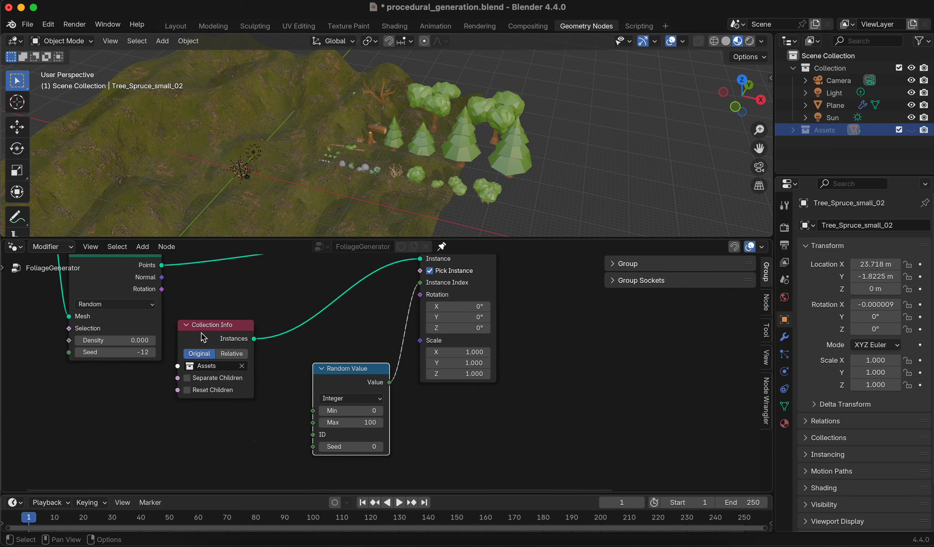
{"action": "left_click_drag", "start_coordinate": [215, 326], "coordinate": [208, 351]}
{"action": "middle_click_drag", "start_coordinate": [345, 398], "coordinate": [354, 358]}
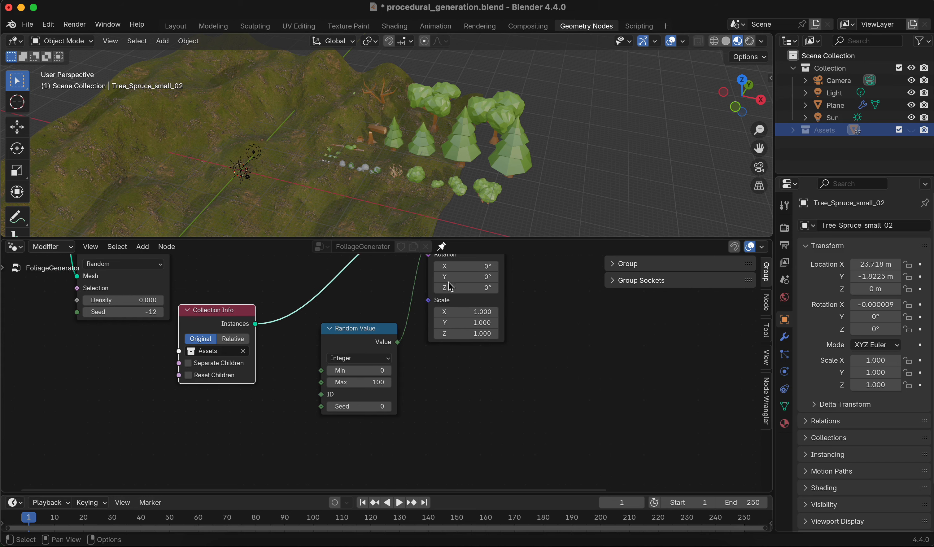
- Review the objects in the Assets collection and set the Random Value node's Max to 36
{"action": "left_click", "coordinate": [794, 130]}
{"action": "scroll", "coordinate": [852, 151], "scroll_direction": "down", "scroll_amount": 4}
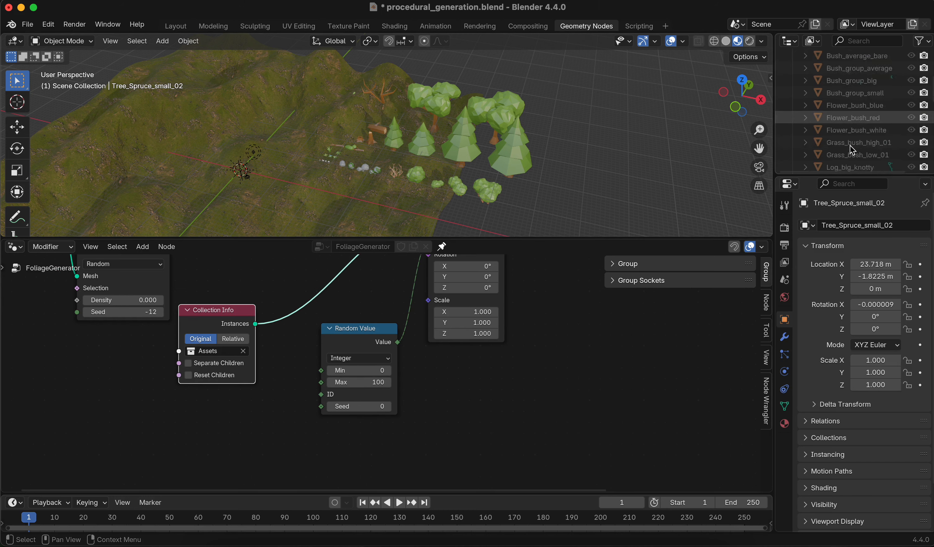
{"action": "scroll", "coordinate": [852, 152], "scroll_direction": "up", "scroll_amount": 5}
{"action": "left_click", "coordinate": [814, 125]}
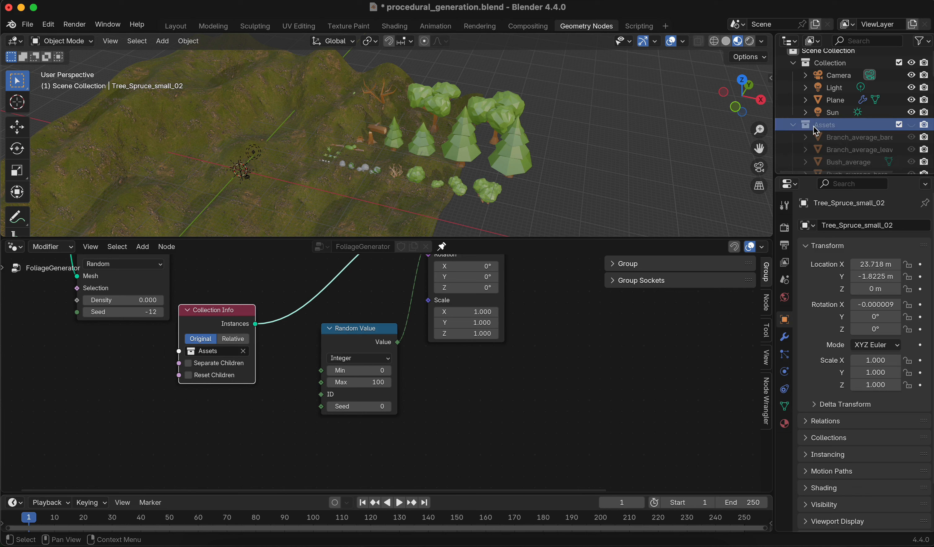
{"action": "left_click", "coordinate": [793, 126]}
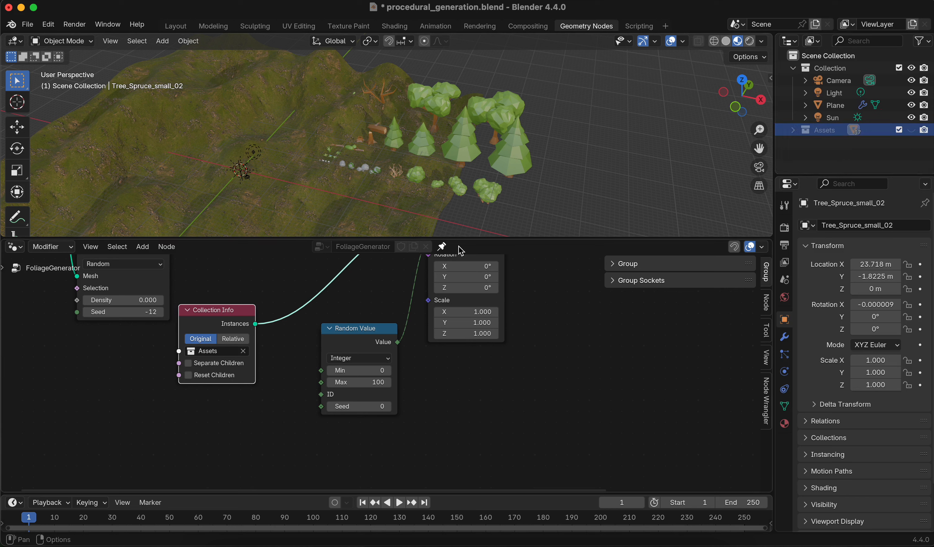
{"action": "left_click", "coordinate": [373, 383]}
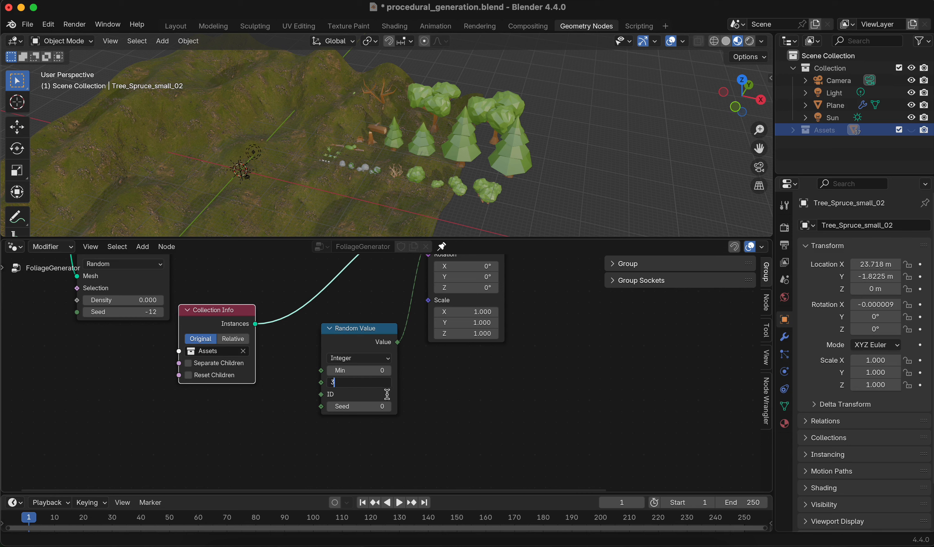
{"action": "key", "text": "Return"}
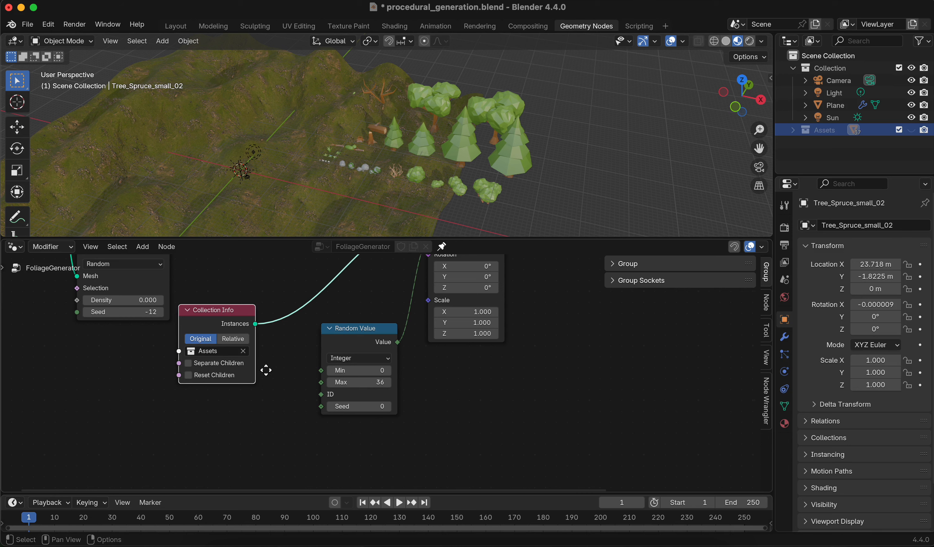
- Move the Collection Info node closer to the Random Value node and enable its Separate Children option
{"action": "middle_click_drag", "start_coordinate": [265, 370], "coordinate": [332, 372]}
{"action": "scroll", "coordinate": [331, 373], "scroll_direction": "up", "scroll_amount": 3}
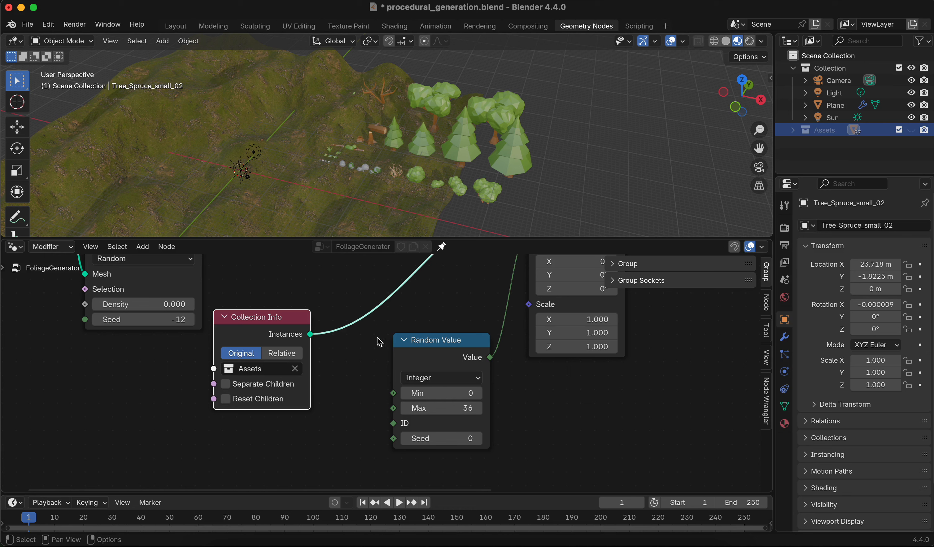
{"action": "middle_click_drag", "start_coordinate": [422, 316], "coordinate": [460, 321]}
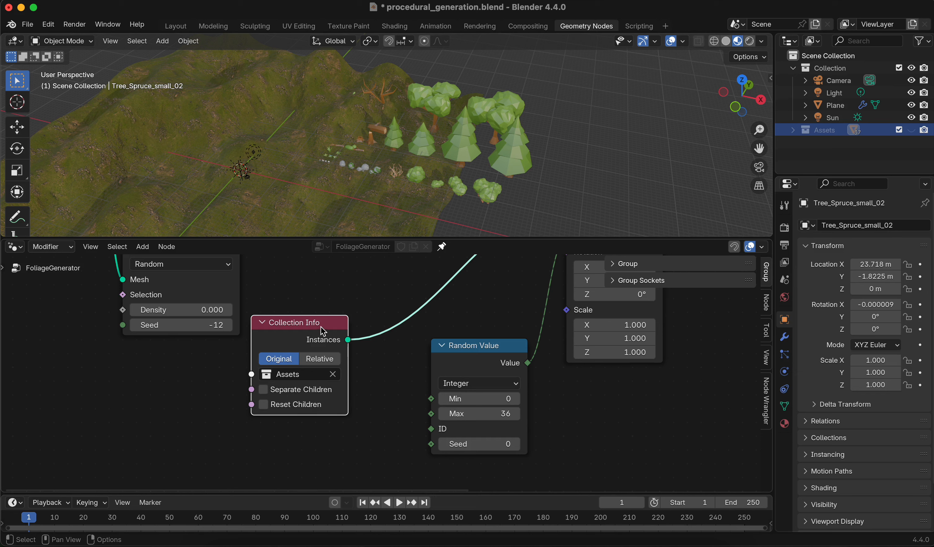
{"action": "left_click_drag", "start_coordinate": [324, 331], "coordinate": [362, 304]}
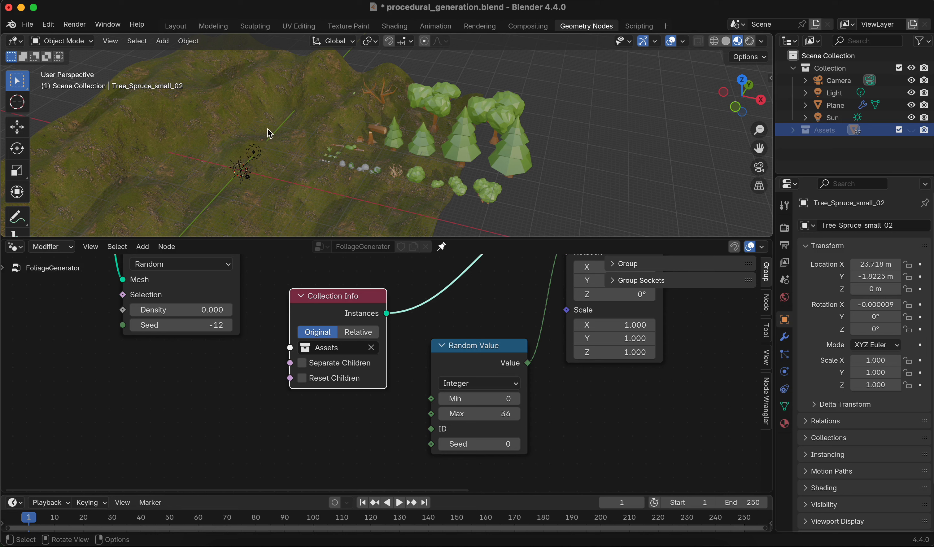
{"action": "left_click", "coordinate": [366, 364]}
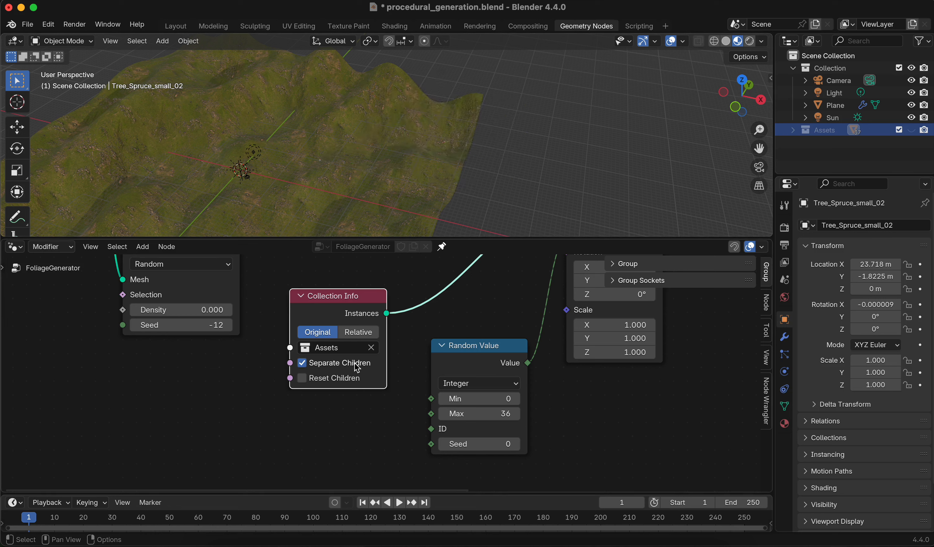
- Set the Density of the Distribute Points on Faces node to 0.01
{"action": "left_click", "coordinate": [200, 310]}
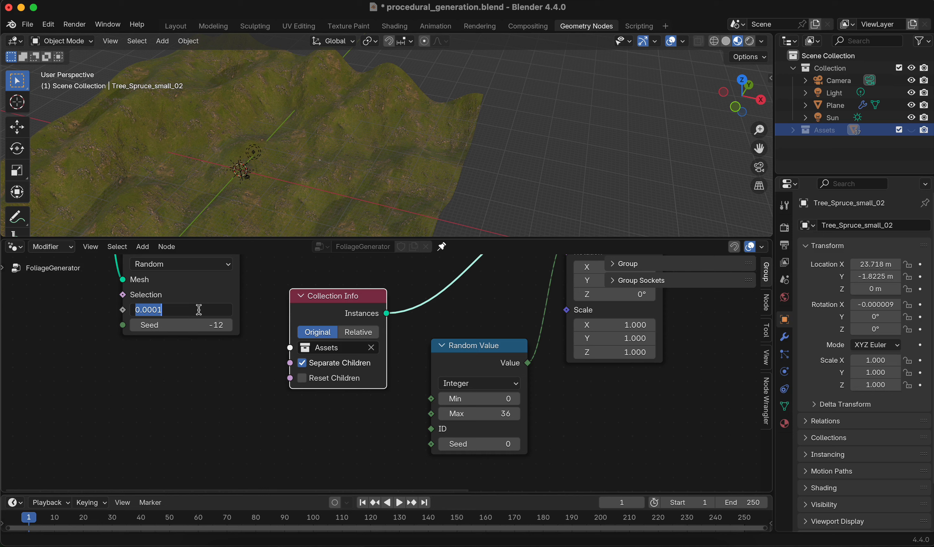
{"action": "type", "text": "0.0001"}
{"action": "key", "text": "Return"}
- Examine how the scattered assets are placed across the terrain and around its edges from several angles
{"action": "middle_click_drag", "start_coordinate": [292, 156], "coordinate": [396, 151]}
{"action": "middle_click_drag", "start_coordinate": [513, 135], "coordinate": [438, 136]}
{"action": "scroll", "coordinate": [502, 137], "scroll_direction": "up", "scroll_amount": 3}
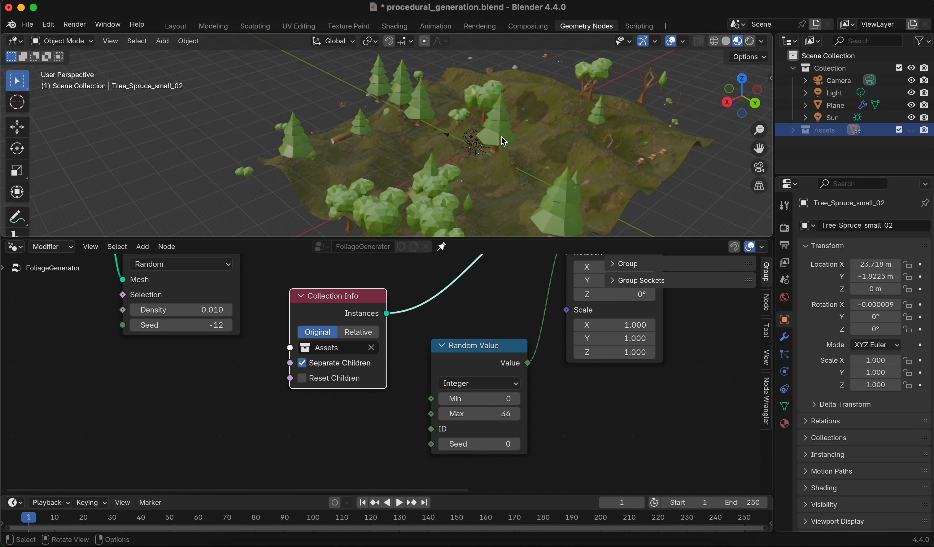
{"action": "scroll", "coordinate": [504, 141], "scroll_direction": "up", "scroll_amount": 5}
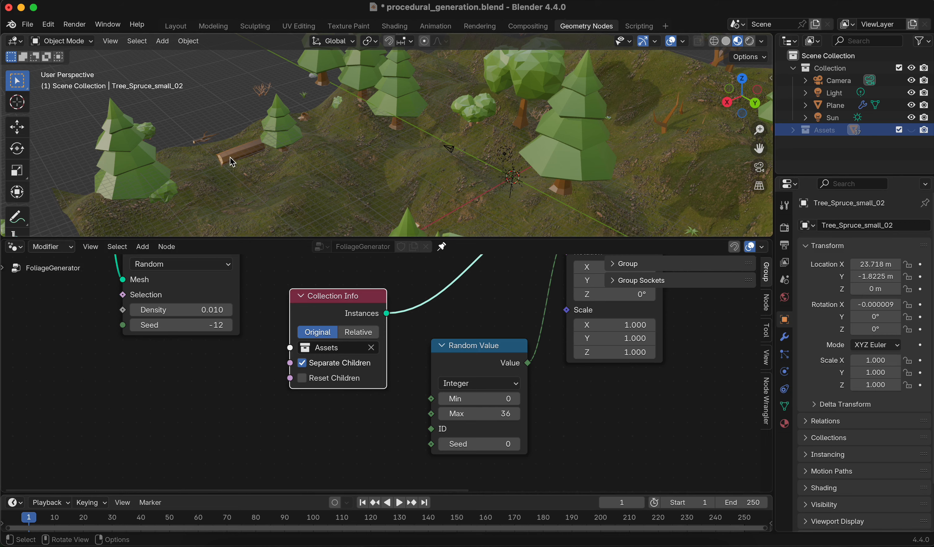
{"action": "middle_click_drag", "start_coordinate": [400, 146], "coordinate": [398, 216]}
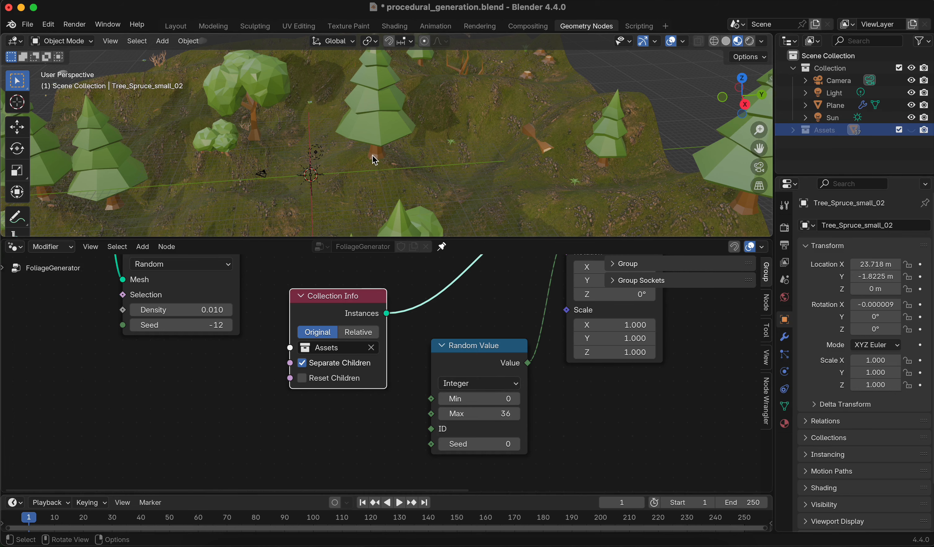
{"action": "scroll", "coordinate": [373, 155], "scroll_direction": "down", "scroll_amount": 6}
{"action": "middle_click_drag", "start_coordinate": [372, 147], "coordinate": [495, 143]}
{"action": "mouse_move", "coordinate": [368, 173]}
{"action": "middle_mouse_down", "text": "shift"}
{"action": "mouse_move", "coordinate": [463, 111]}
{"action": "mouse_move", "coordinate": [417, 166]}
{"action": "mouse_move", "coordinate": [391, 146]}
{"action": "mouse_move", "coordinate": [372, 162]}
{"action": "middle_mouse_up", "text": "shift"}
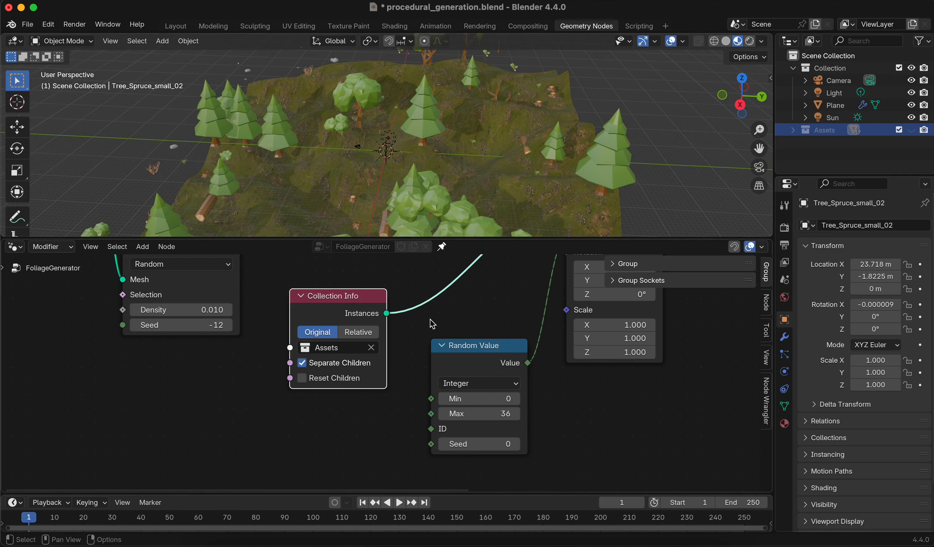
{"action": "middle_click_drag", "start_coordinate": [428, 165], "coordinate": [394, 126]}
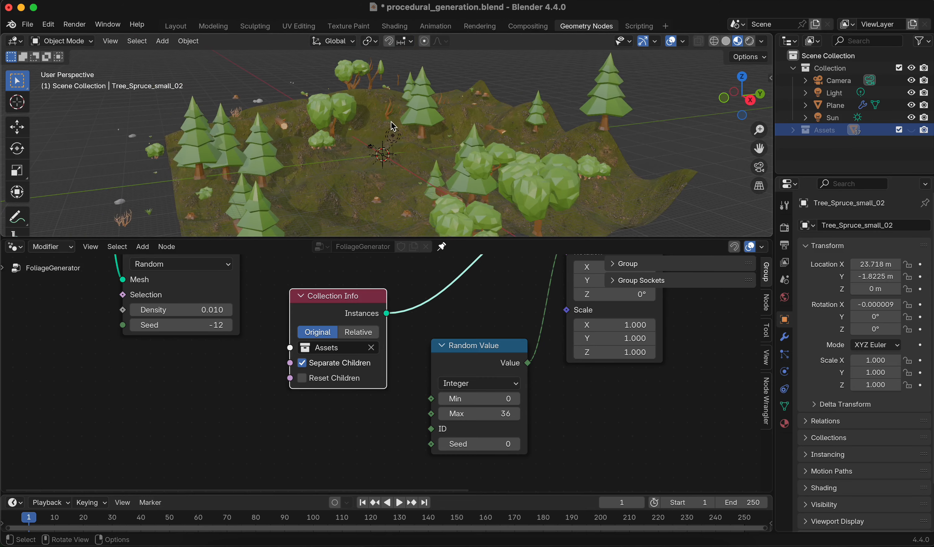
{"action": "left_click", "coordinate": [428, 115]}
{"action": "left_click", "coordinate": [273, 75]}
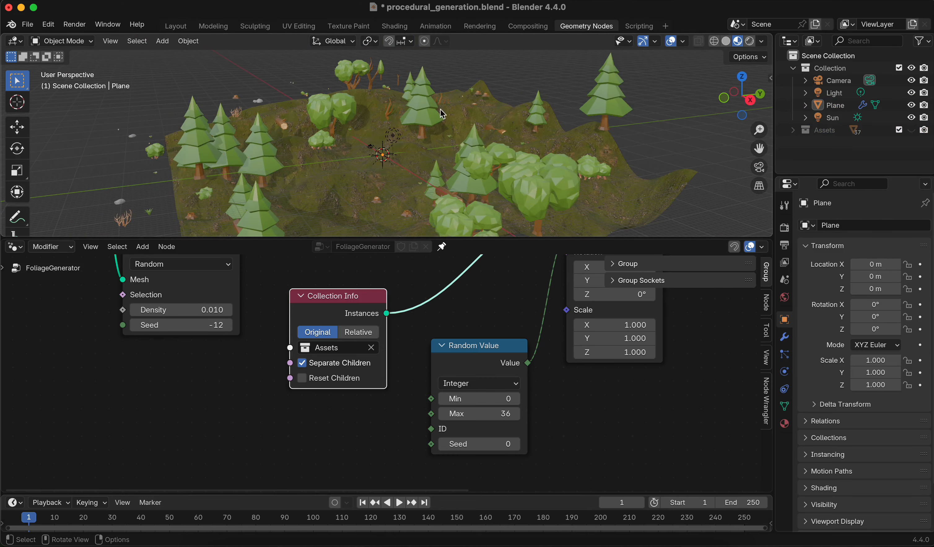
{"action": "middle_click_drag", "start_coordinate": [264, 140], "coordinate": [136, 147]}
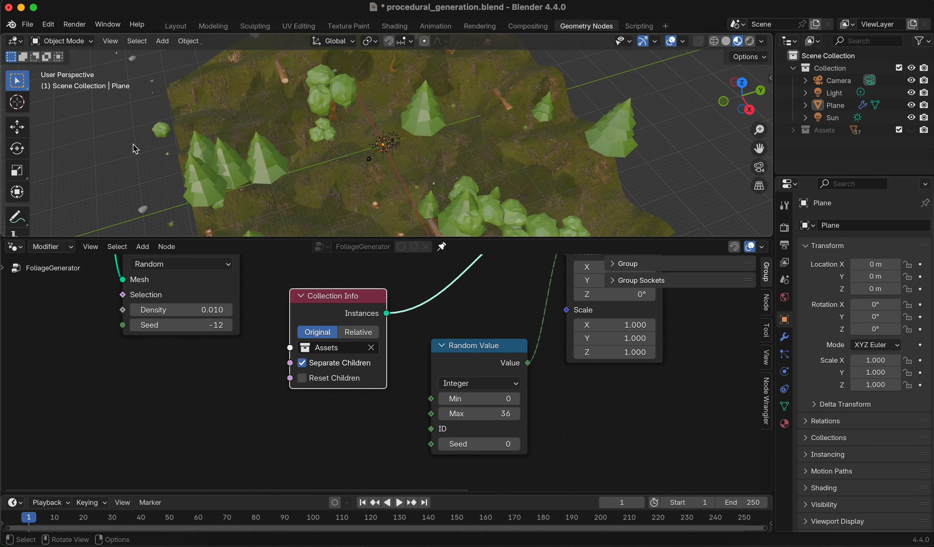
{"action": "left_click_drag", "start_coordinate": [114, 184], "coordinate": [177, 235]}
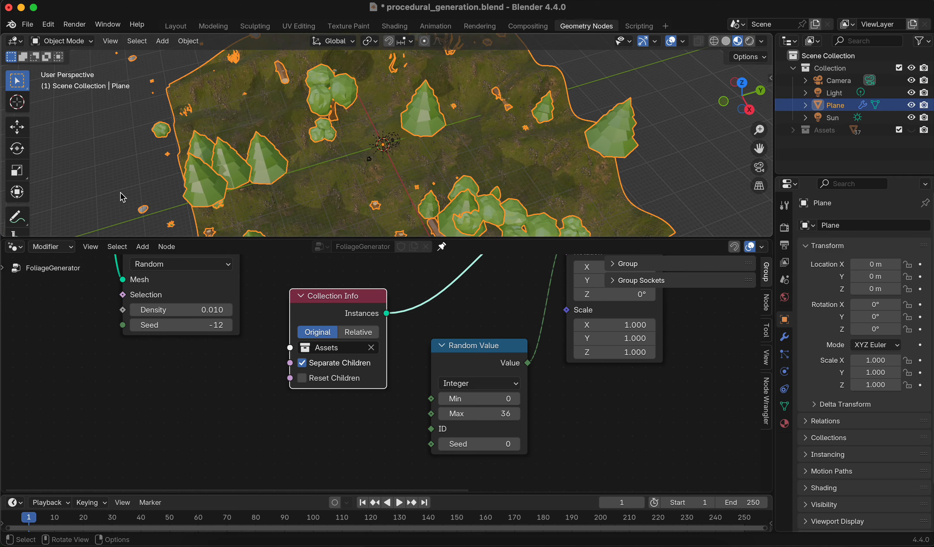
{"action": "left_click", "coordinate": [120, 193]}
{"action": "middle_click_drag", "start_coordinate": [120, 193], "coordinate": [253, 138]}
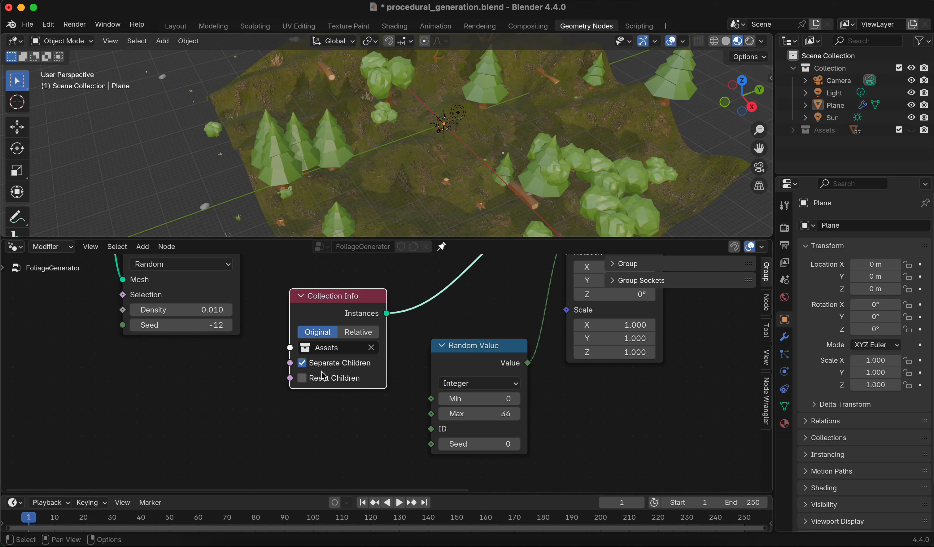
- Enable Reset Children on the Collection Info node and check the asset placement on the terrain
{"action": "left_click", "coordinate": [304, 381]}
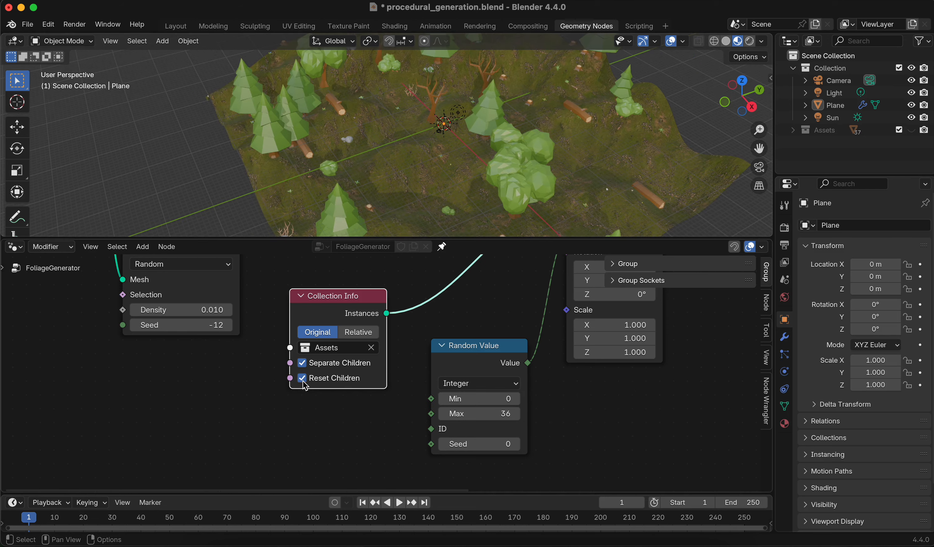
{"action": "middle_click_drag", "start_coordinate": [609, 111], "coordinate": [377, 280]}
{"action": "scroll", "coordinate": [315, 411], "scroll_direction": "up", "scroll_amount": 1}
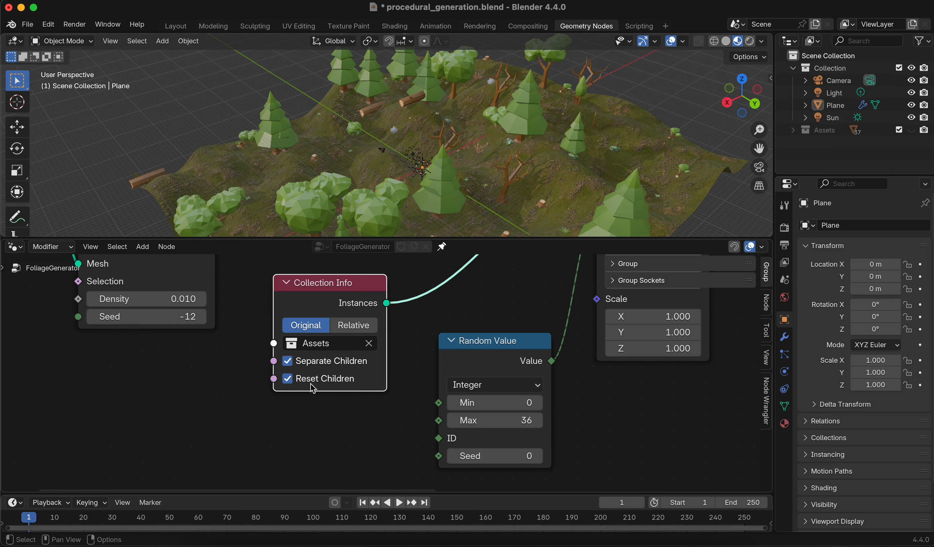
{"action": "middle_click_drag", "start_coordinate": [472, 295], "coordinate": [428, 321]}
{"action": "middle_click_drag", "start_coordinate": [646, 150], "coordinate": [586, 156]}
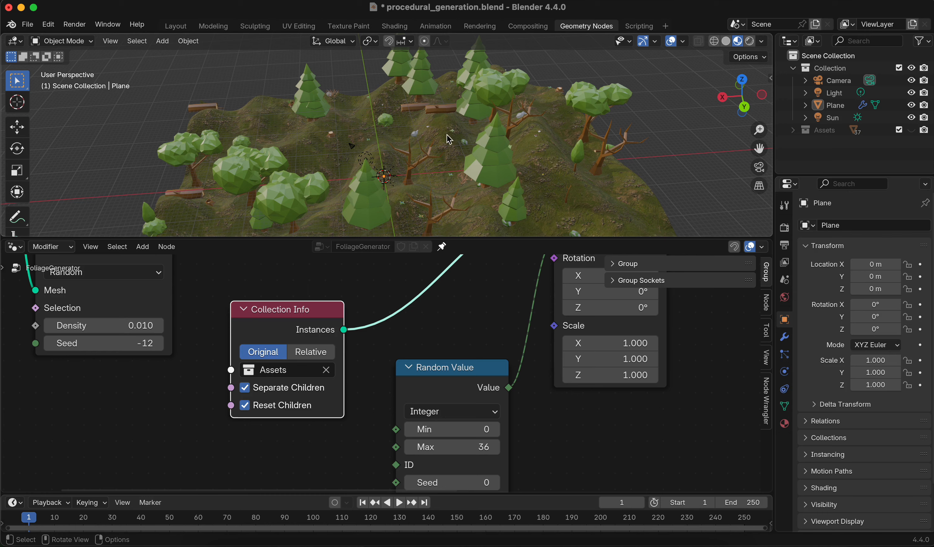
{"action": "scroll", "coordinate": [402, 129], "scroll_direction": "up", "scroll_amount": 4}
{"action": "scroll", "coordinate": [405, 136], "scroll_direction": "down", "scroll_amount": 5}
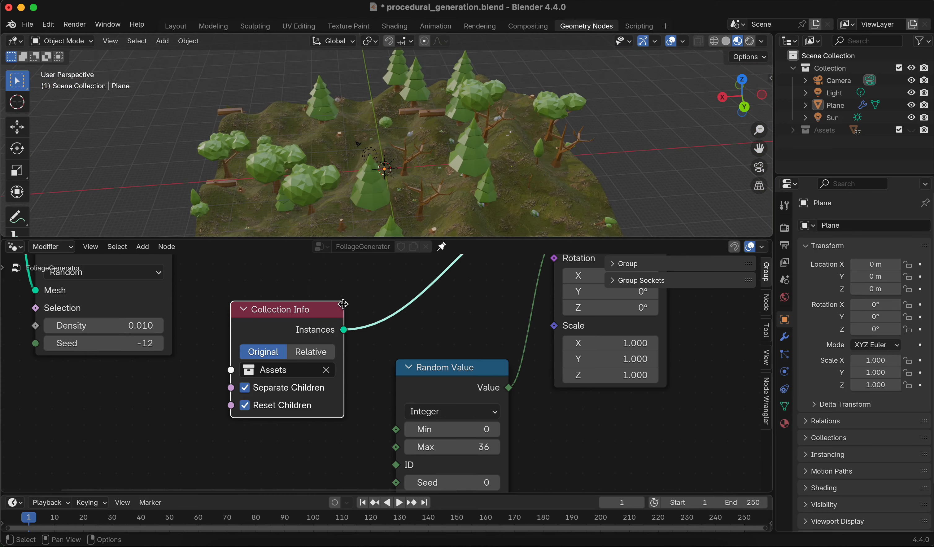
- Expand the Assets collection and compare the location values of its branch and bush objects
{"action": "left_click", "coordinate": [793, 130]}
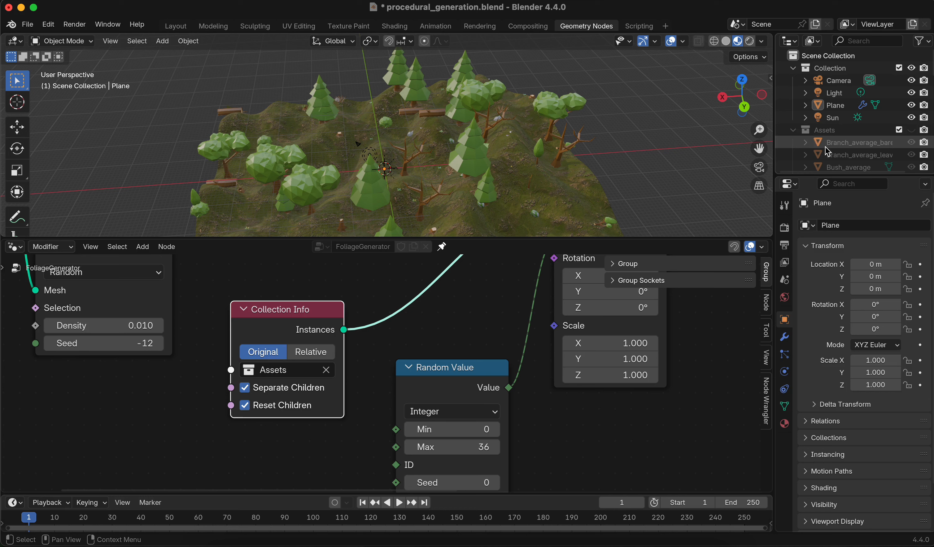
{"action": "left_click", "coordinate": [831, 145]}
{"action": "scroll", "coordinate": [838, 154], "scroll_direction": "down", "scroll_amount": 3}
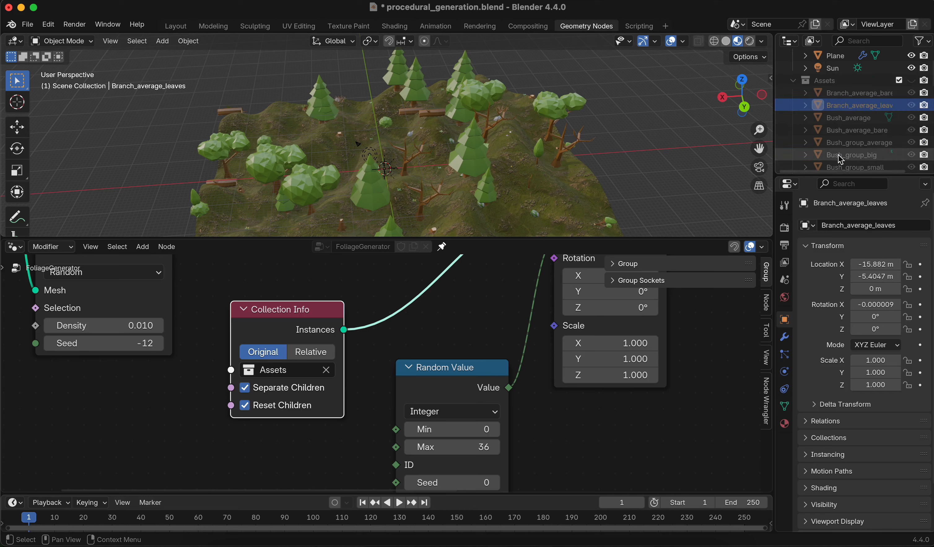
{"action": "left_click", "coordinate": [845, 117]}
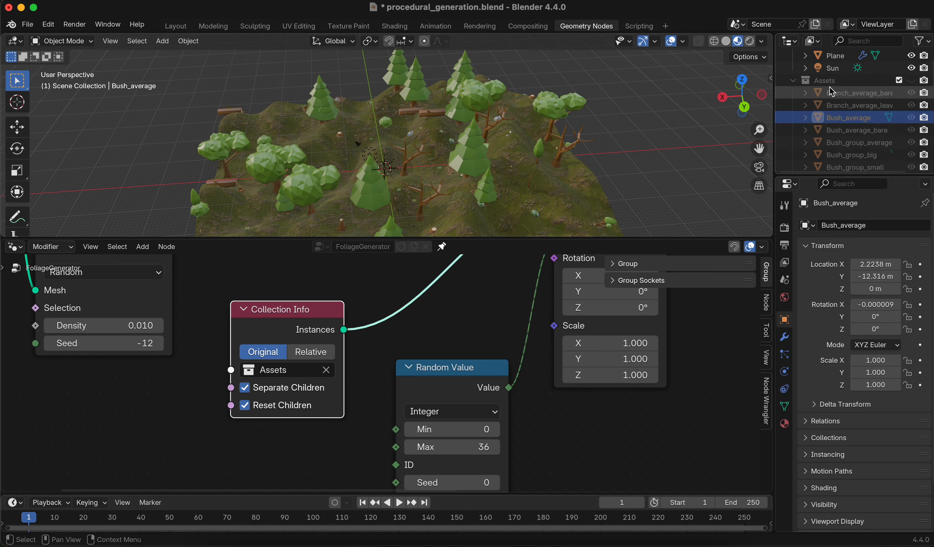
{"action": "left_click", "coordinate": [836, 97]}
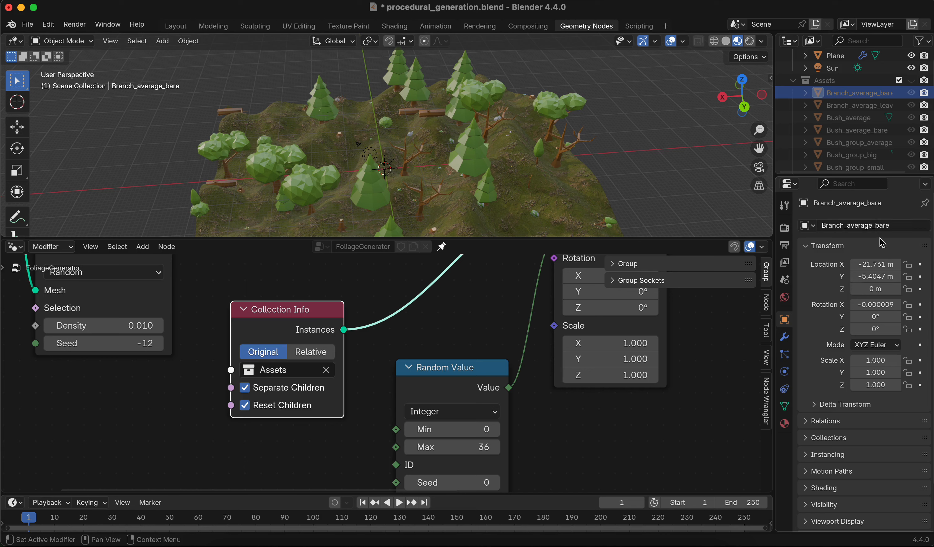
{"action": "left_click", "coordinate": [851, 106]}
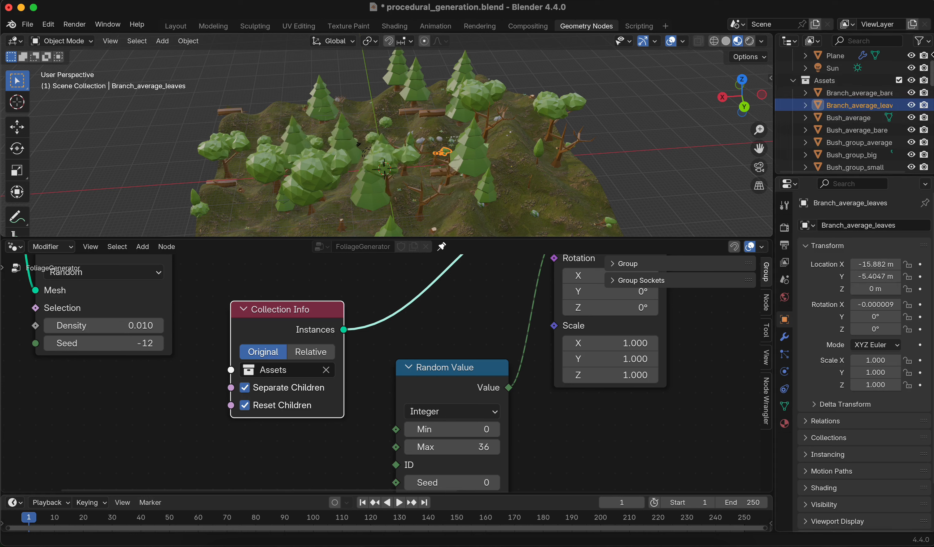
- Hide the terrain plane to view and select the original assets, and restore the plane with the Assets collection hidden
{"action": "left_click", "coordinate": [912, 56]}
{"action": "left_click_drag", "start_coordinate": [241, 114], "coordinate": [579, 208]}
{"action": "left_click", "coordinate": [913, 80]}
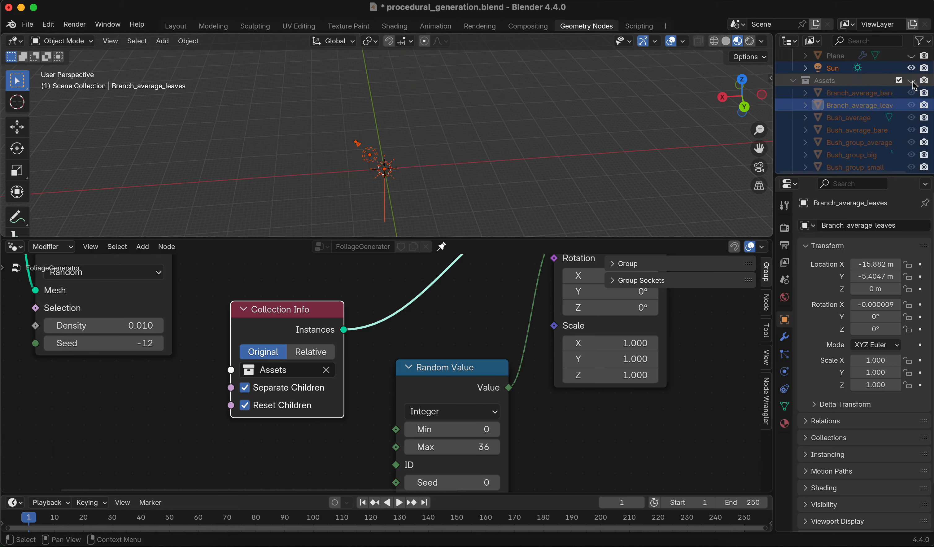
{"action": "left_click", "coordinate": [912, 55]}
{"action": "middle_click_drag", "start_coordinate": [344, 152], "coordinate": [457, 140]}
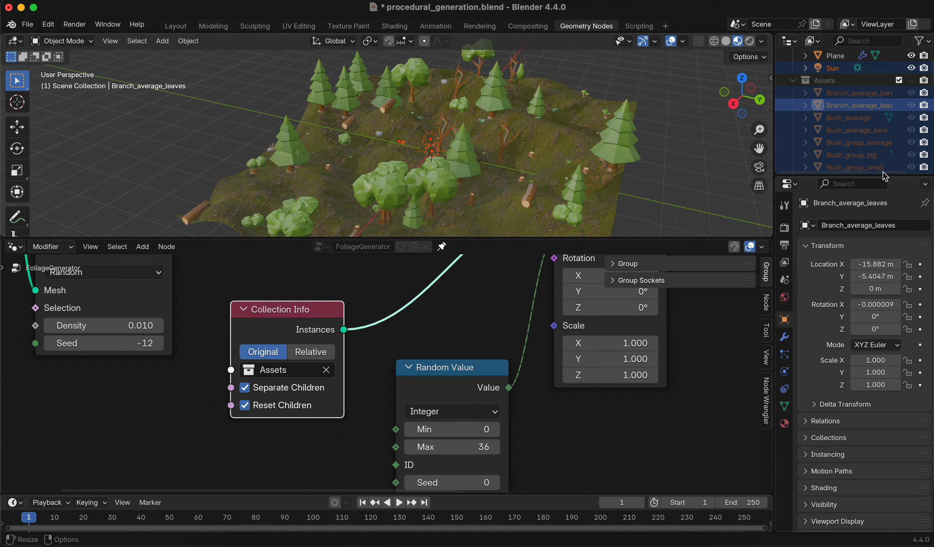
- Toggle Reset Children off and back on, and inspect the placement of the trees, logs and bushes up close
{"action": "left_click", "coordinate": [277, 408]}
{"action": "left_click", "coordinate": [277, 408]}
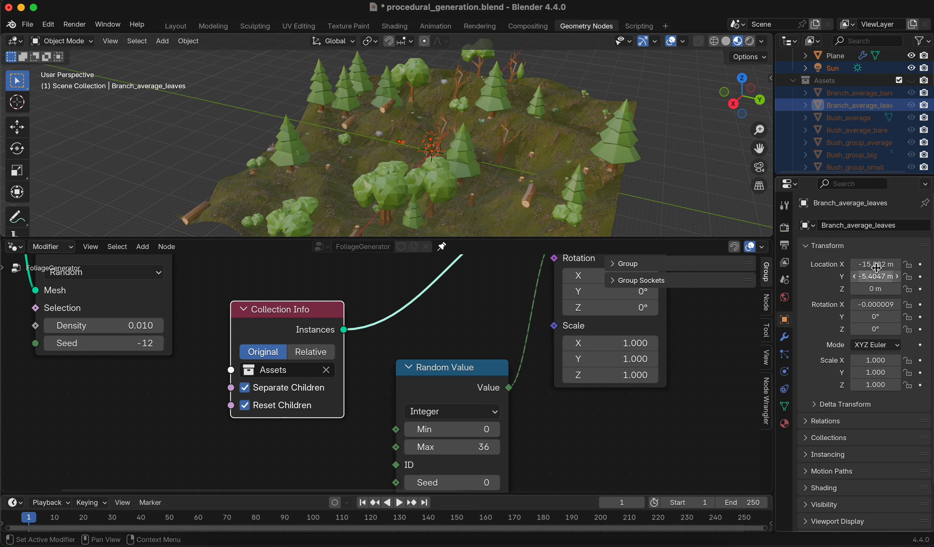
{"action": "middle_click_drag", "start_coordinate": [290, 139], "coordinate": [586, 130]}
{"action": "scroll", "coordinate": [390, 123], "scroll_direction": "up", "scroll_amount": 3}
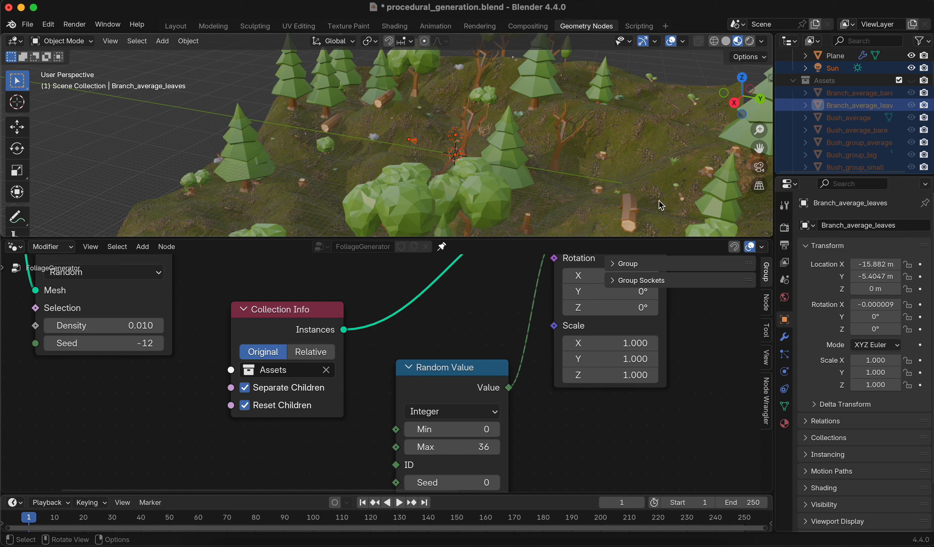
{"action": "middle_click_drag", "start_coordinate": [346, 113], "coordinate": [429, 149]}
{"action": "scroll", "coordinate": [428, 152], "scroll_direction": "up", "scroll_amount": 3}
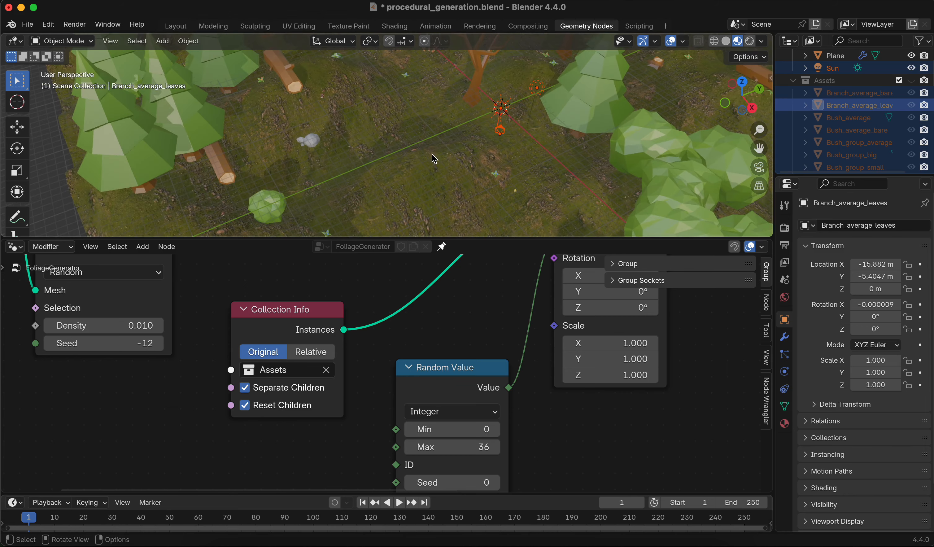
{"action": "scroll", "coordinate": [435, 159], "scroll_direction": "down", "scroll_amount": 5}
{"action": "middle_click_drag", "start_coordinate": [491, 135], "coordinate": [551, 129]}
{"action": "scroll", "coordinate": [409, 162], "scroll_direction": "up", "scroll_amount": 3}
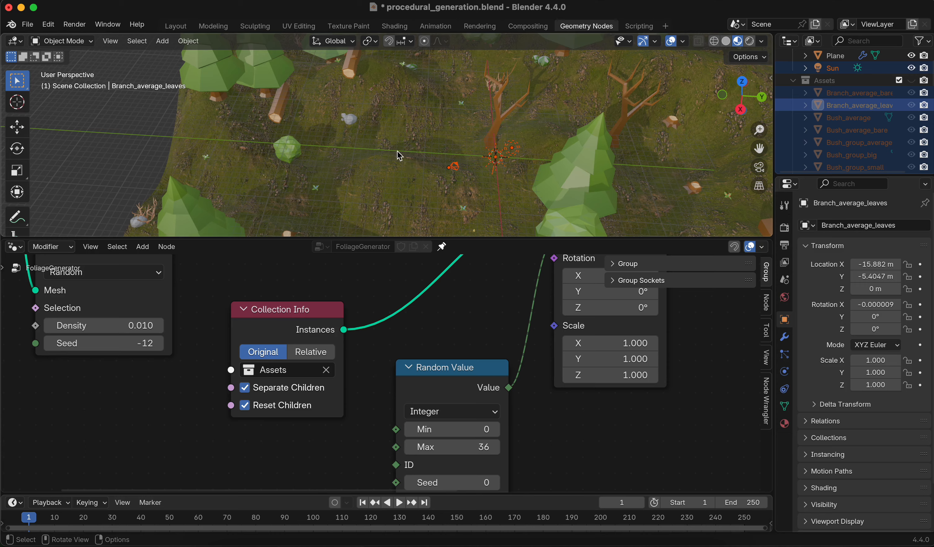
{"action": "middle_click_drag", "start_coordinate": [398, 152], "coordinate": [505, 138]}
{"action": "scroll", "coordinate": [445, 365], "scroll_direction": "down", "scroll_amount": 5}
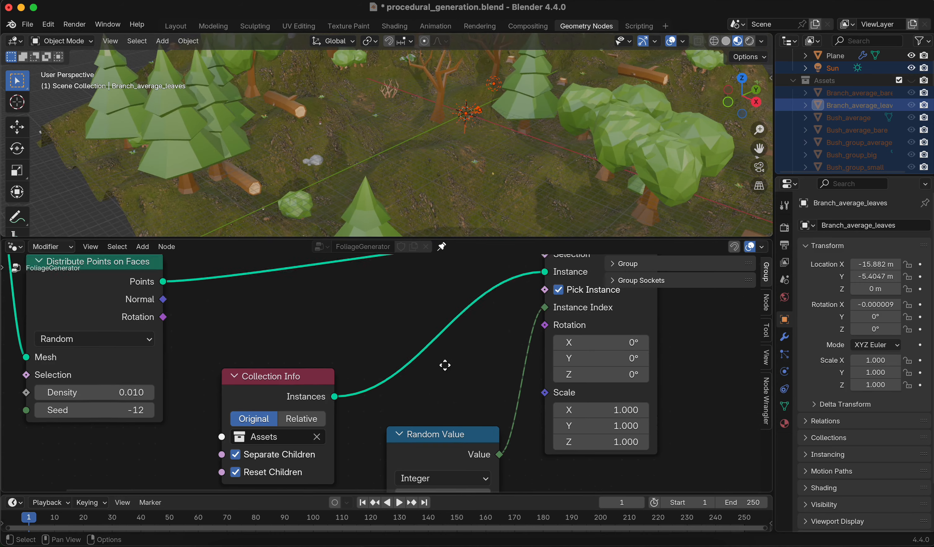
{"action": "middle_click_drag", "start_coordinate": [407, 334], "coordinate": [291, 381]}
{"action": "scroll", "coordinate": [344, 380], "scroll_direction": "down", "scroll_amount": 3}
{"action": "left_click_drag", "start_coordinate": [155, 385], "coordinate": [302, 354]}
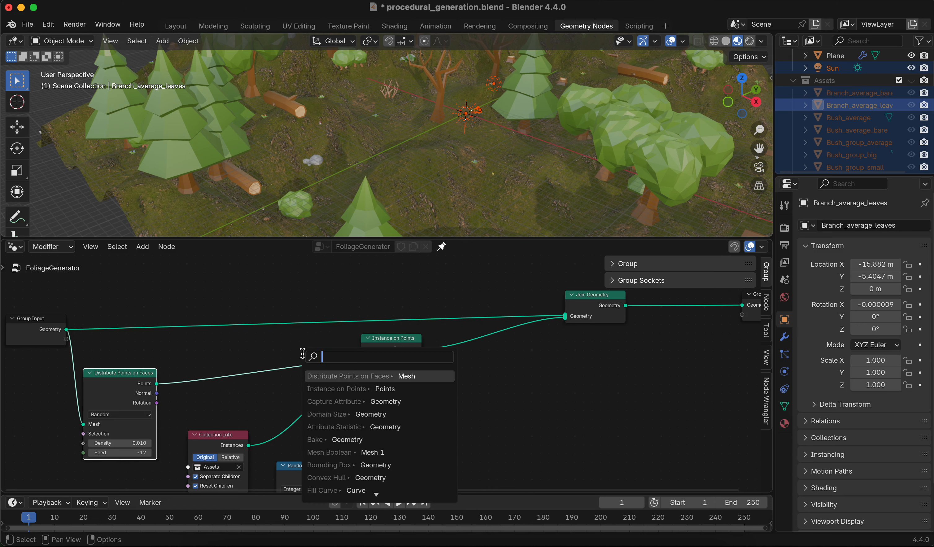
{"action": "left_click", "coordinate": [256, 351]}
{"action": "middle_click_drag", "start_coordinate": [463, 379], "coordinate": [407, 379]}
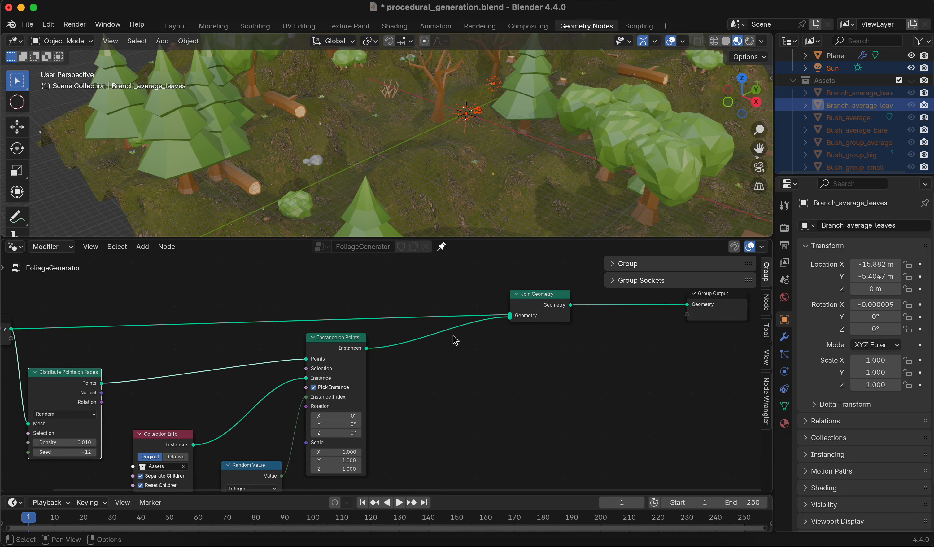
- Feed Join Geometry only from the Points output of Distribute Points on Faces, removing its Instance on Points and Group Input links
{"action": "left_click_drag", "start_coordinate": [511, 320], "coordinate": [412, 344]}
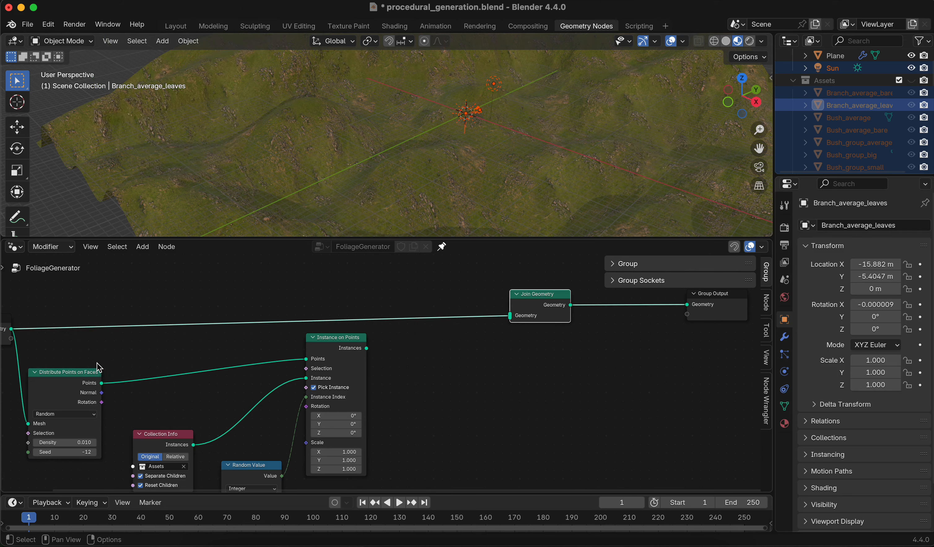
{"action": "left_click_drag", "start_coordinate": [102, 383], "coordinate": [511, 322]}
{"action": "middle_click_drag", "start_coordinate": [568, 149], "coordinate": [512, 177]}
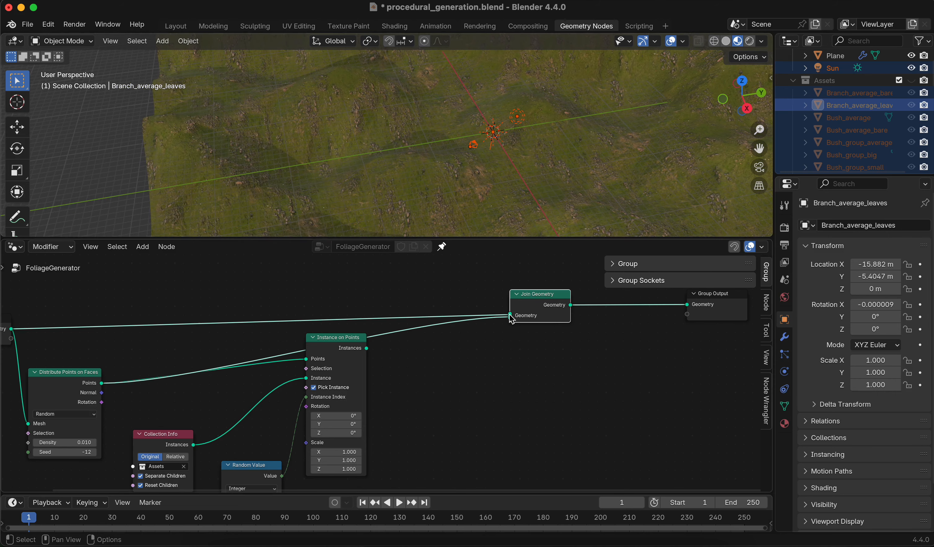
{"action": "left_click_drag", "start_coordinate": [513, 319], "coordinate": [248, 310]}
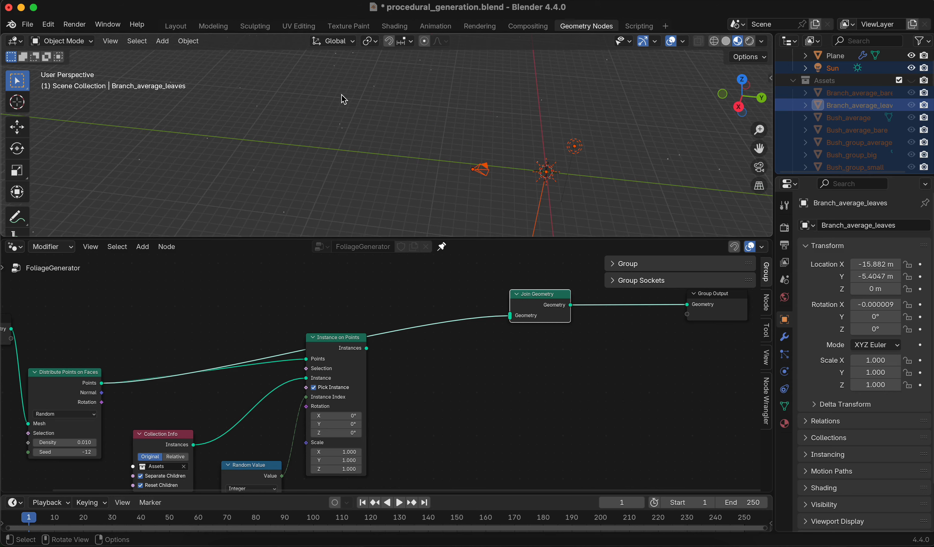
- Undo the link changes at Join Geometry to restore its Group Input and Instances connections, and make the terrain plane the active object
{"action": "middle_click_drag", "start_coordinate": [343, 99], "coordinate": [480, 112]}
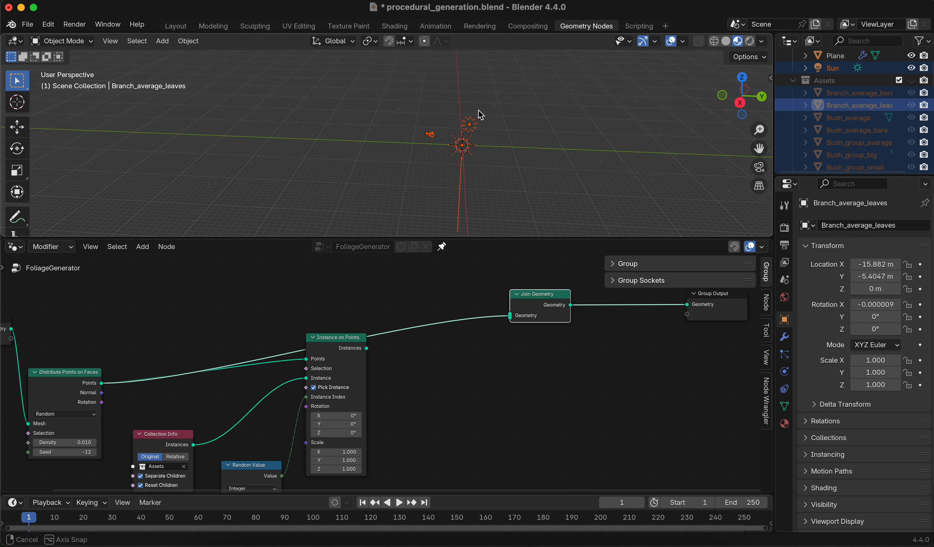
{"action": "key", "text": "super+z"}
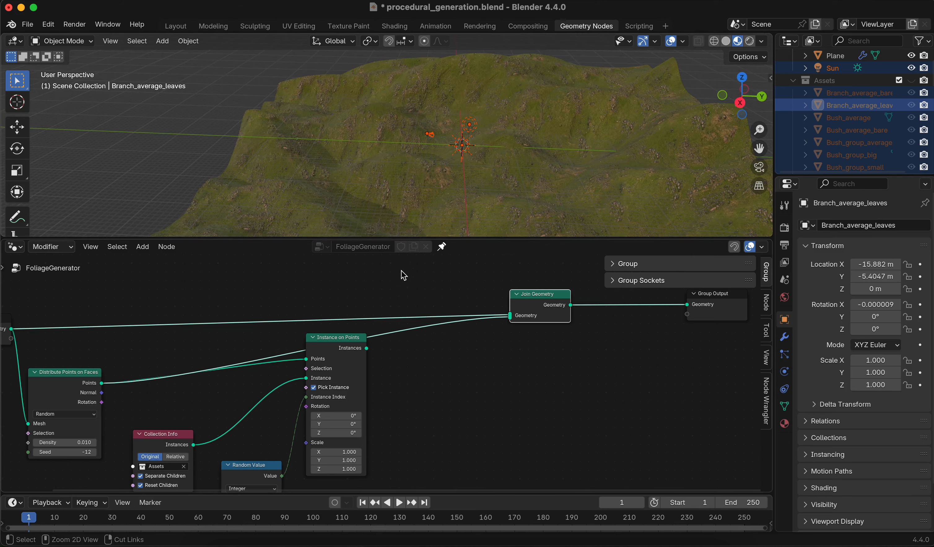
{"action": "middle_click_drag", "start_coordinate": [267, 226], "coordinate": [392, 187]}
{"action": "middle_click_drag", "start_coordinate": [373, 135], "coordinate": [380, 174]}
{"action": "left_click", "coordinate": [296, 164]}
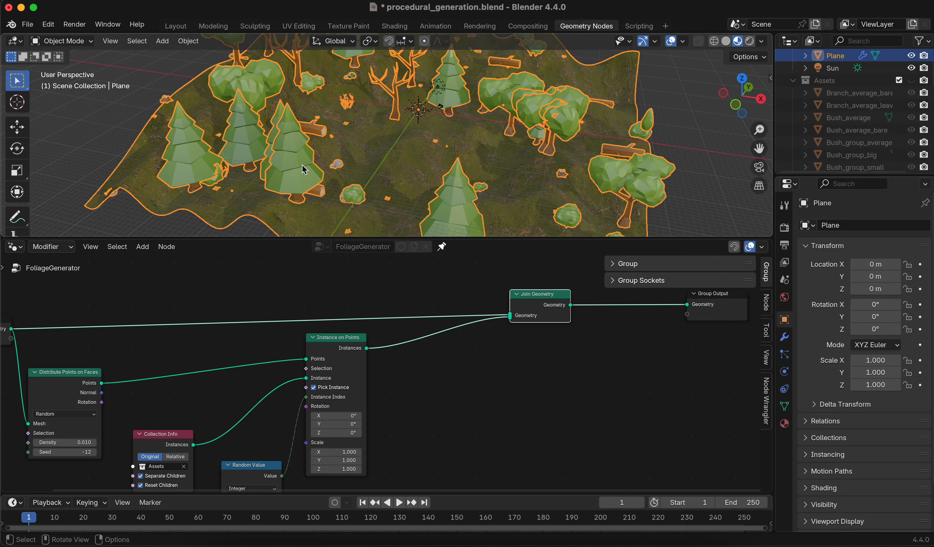
{"action": "middle_click_drag", "start_coordinate": [445, 171], "coordinate": [270, 165]}
{"action": "left_click", "coordinate": [177, 103]}
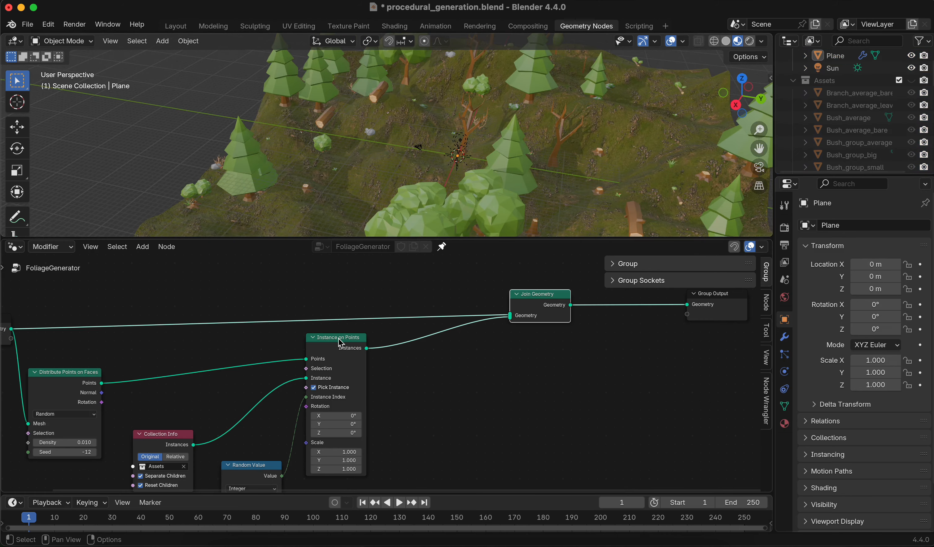
- Examine the scattered foliage on the terrain from several angles alongside the Distribute Points, Collection Info and Random Value nodes
{"action": "scroll", "coordinate": [441, 435], "scroll_direction": "down", "scroll_amount": 5}
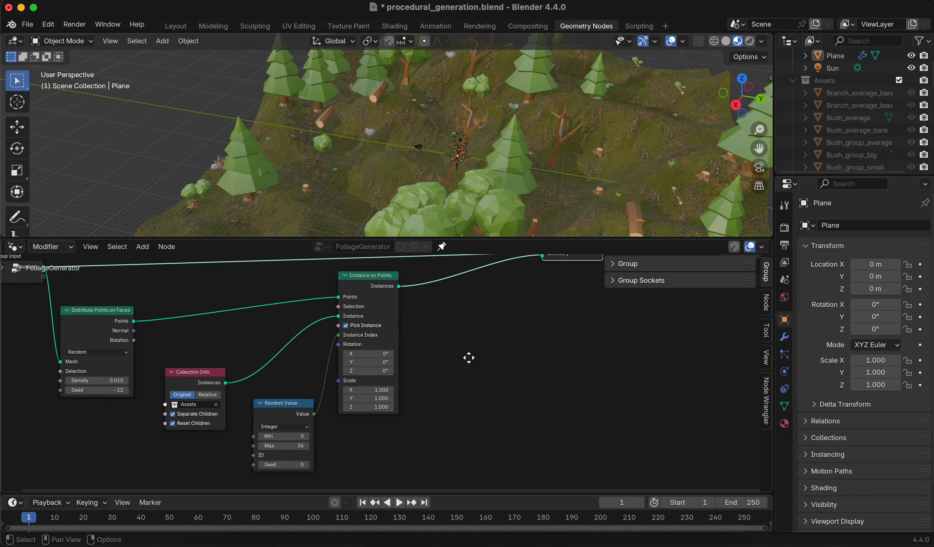
{"action": "middle_click_drag", "start_coordinate": [562, 187], "coordinate": [310, 152]}
{"action": "scroll", "coordinate": [569, 123], "scroll_direction": "up", "scroll_amount": 4}
{"action": "scroll", "coordinate": [574, 136], "scroll_direction": "down", "scroll_amount": 5}
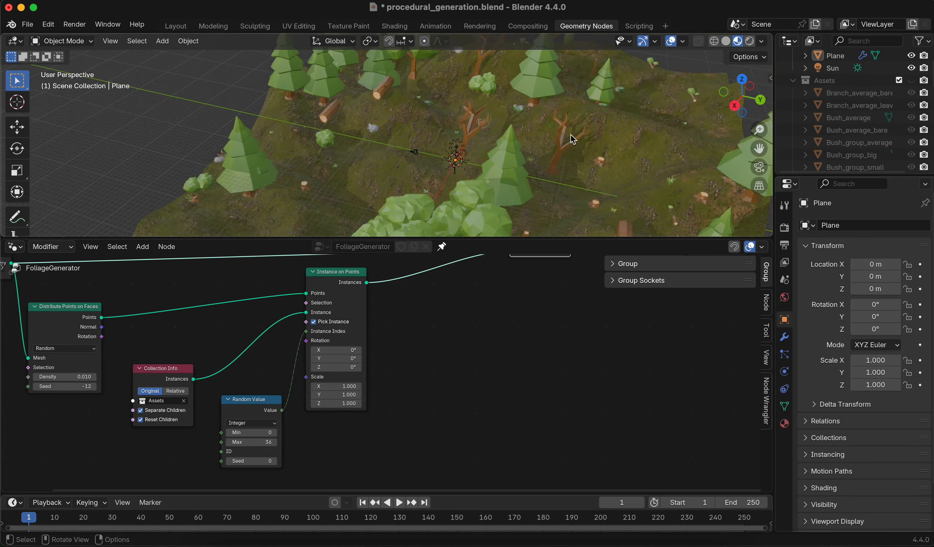
{"action": "middle_click_drag", "start_coordinate": [581, 150], "coordinate": [448, 186]}
{"action": "middle_click_drag", "start_coordinate": [189, 352], "coordinate": [370, 344]}
{"action": "middle_click_drag", "start_coordinate": [495, 186], "coordinate": [518, 130]}
{"action": "scroll", "coordinate": [397, 349], "scroll_direction": "up", "scroll_amount": 4}
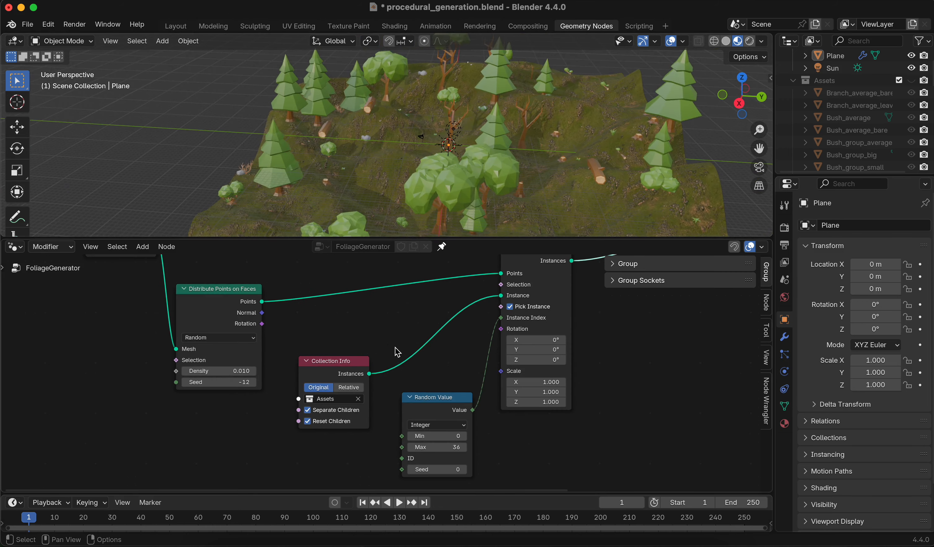
{"action": "mouse_move", "coordinate": [535, 179]}
{"action": "middle_mouse_down"}
{"action": "mouse_move", "coordinate": [541, 164]}
{"action": "mouse_move", "coordinate": [533, 174]}
{"action": "middle_mouse_up"}
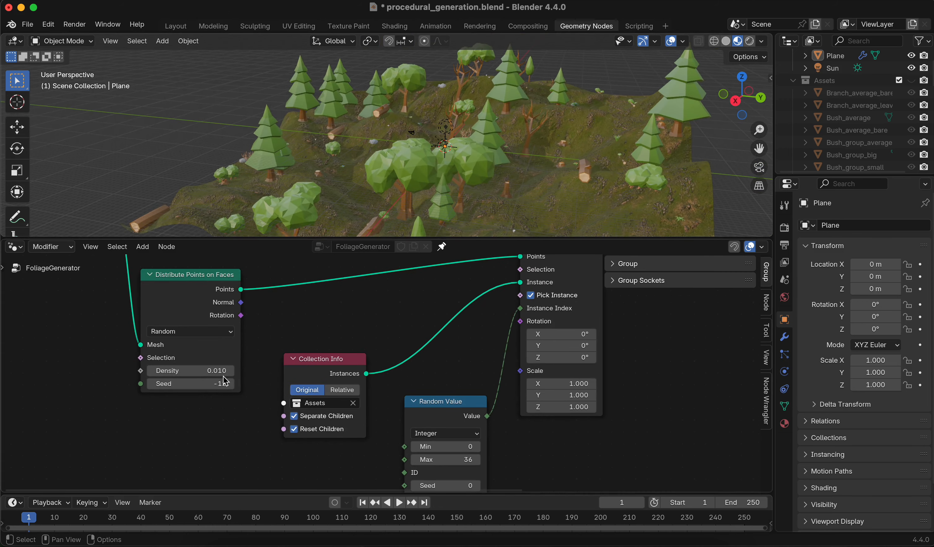
- Raise the Density of Distribute Points on Faces to 0.210 and view the foliage from another side
{"action": "mouse_move", "coordinate": [191, 371]}
{"action": "left_mouse_down"}
{"action": "mouse_move", "coordinate": [257, 370]}
{"action": "mouse_move", "coordinate": [150, 371]}
{"action": "mouse_move", "coordinate": [187, 371]}
{"action": "left_mouse_up"}
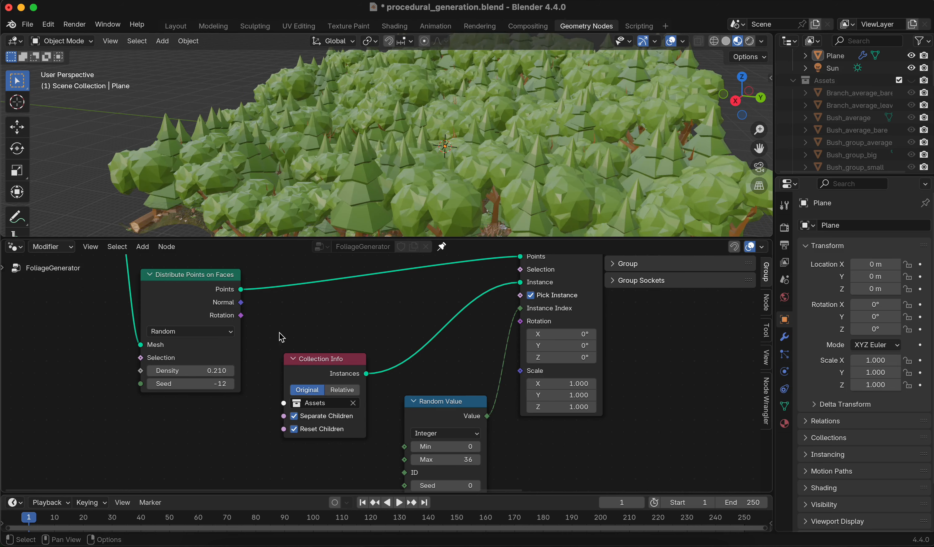
{"action": "middle_click_drag", "start_coordinate": [280, 333], "coordinate": [395, 330]}
{"action": "scroll", "coordinate": [379, 355], "scroll_direction": "up", "scroll_amount": 1}
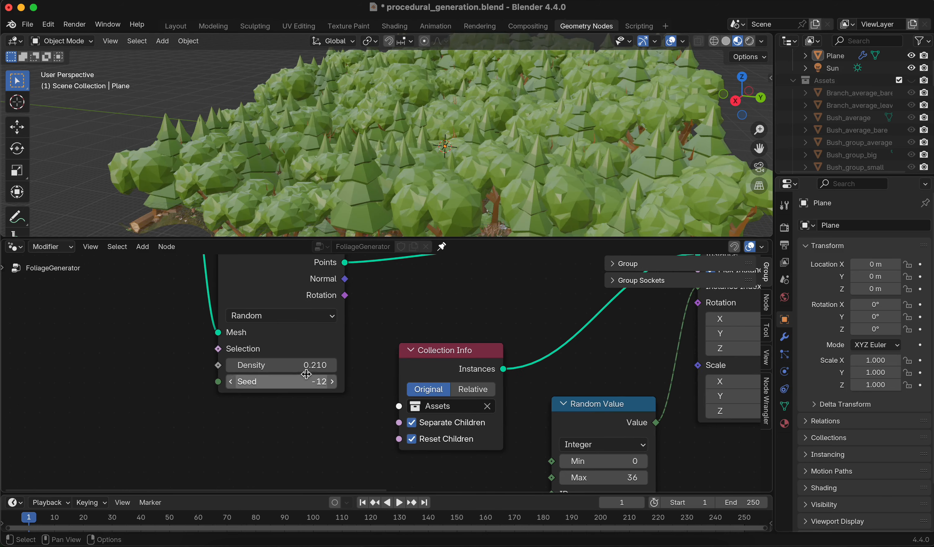
{"action": "scroll", "coordinate": [263, 353], "scroll_direction": "down", "scroll_amount": 2}
{"action": "mouse_move", "coordinate": [193, 341]}
{"action": "middle_mouse_down"}
{"action": "mouse_move", "coordinate": [300, 451]}
{"action": "mouse_move", "coordinate": [192, 343]}
{"action": "middle_mouse_up"}
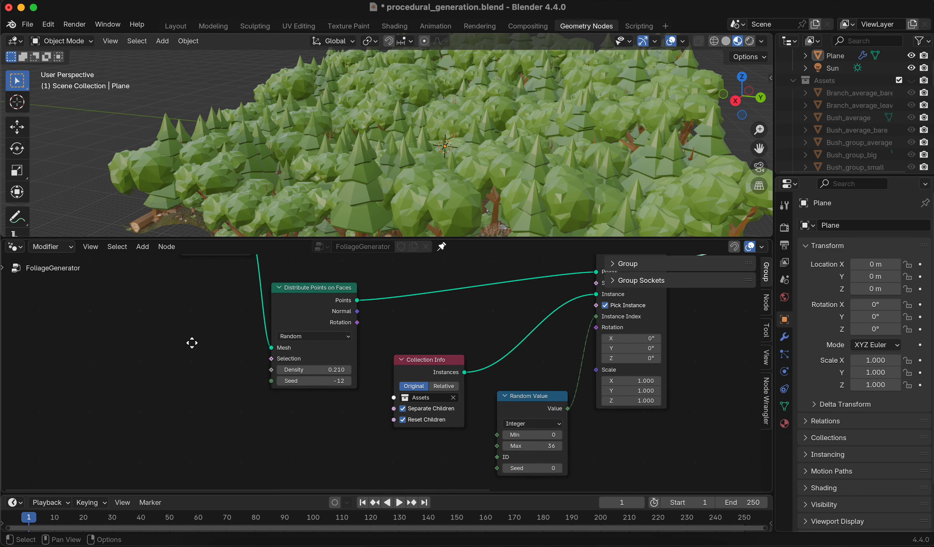
{"action": "scroll", "coordinate": [268, 373], "scroll_direction": "up", "scroll_amount": 2}
{"action": "middle_click_drag", "start_coordinate": [373, 338], "coordinate": [346, 322]}
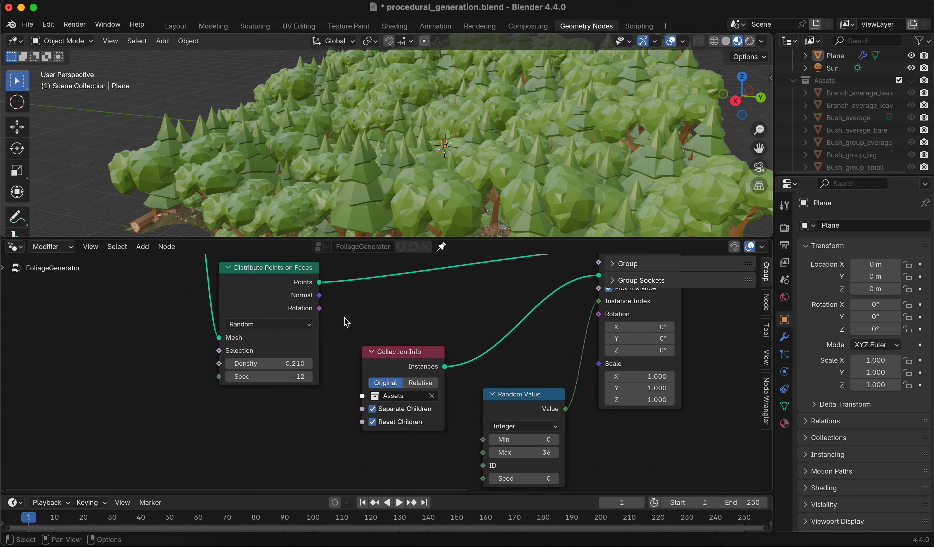
{"action": "middle_click_drag", "start_coordinate": [563, 183], "coordinate": [446, 200]}
{"action": "scroll", "coordinate": [449, 194], "scroll_direction": "down", "scroll_amount": 3}
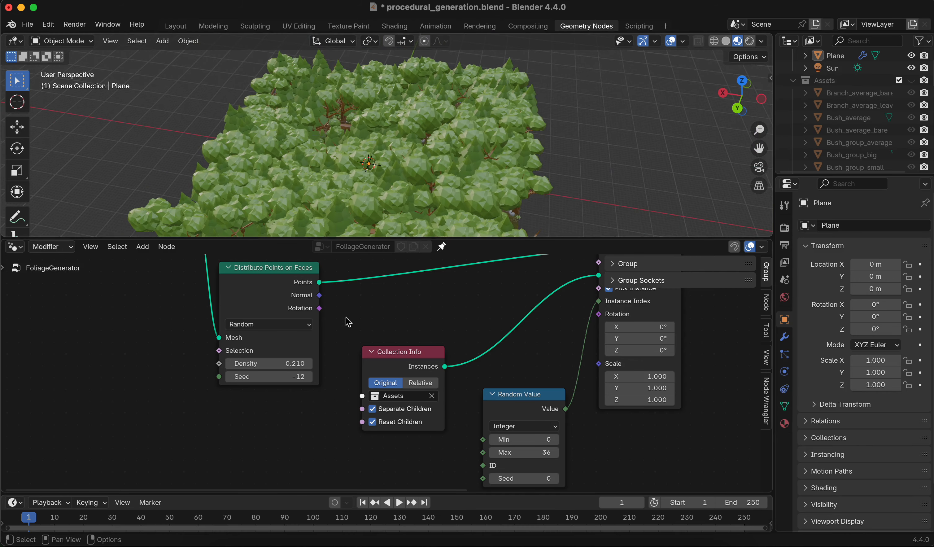
- Expose the Density of Distribute Points on Faces through a new Group Input node placed beside it
{"action": "middle_click_drag", "start_coordinate": [346, 317], "coordinate": [444, 316]}
{"action": "middle_click_drag", "start_coordinate": [506, 315], "coordinate": [583, 312]}
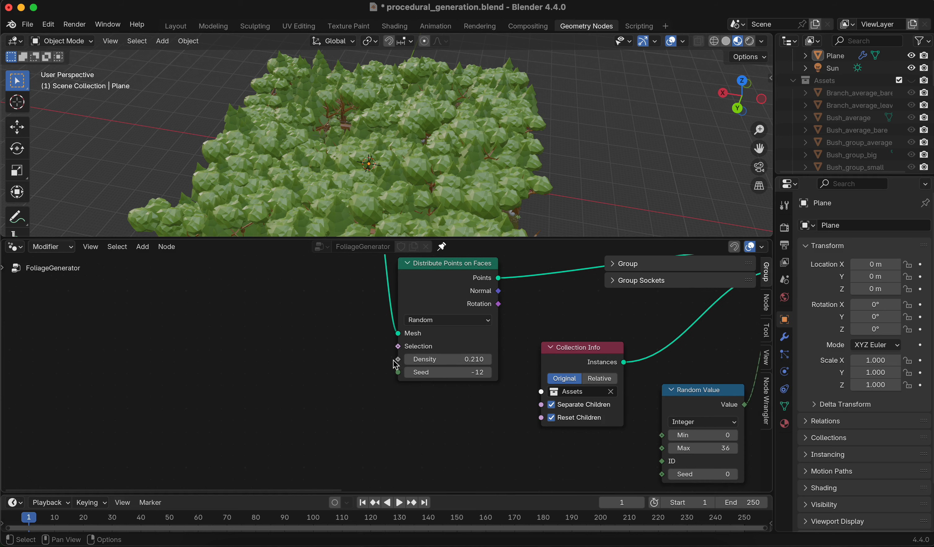
{"action": "left_click_drag", "start_coordinate": [398, 360], "coordinate": [293, 362]}
{"action": "left_click", "coordinate": [269, 385]}
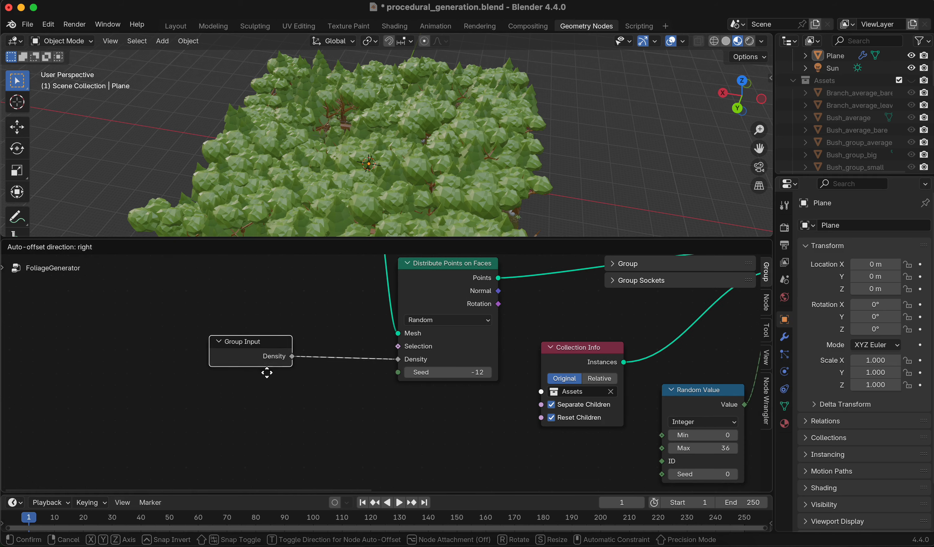
{"action": "left_click", "coordinate": [269, 375]}
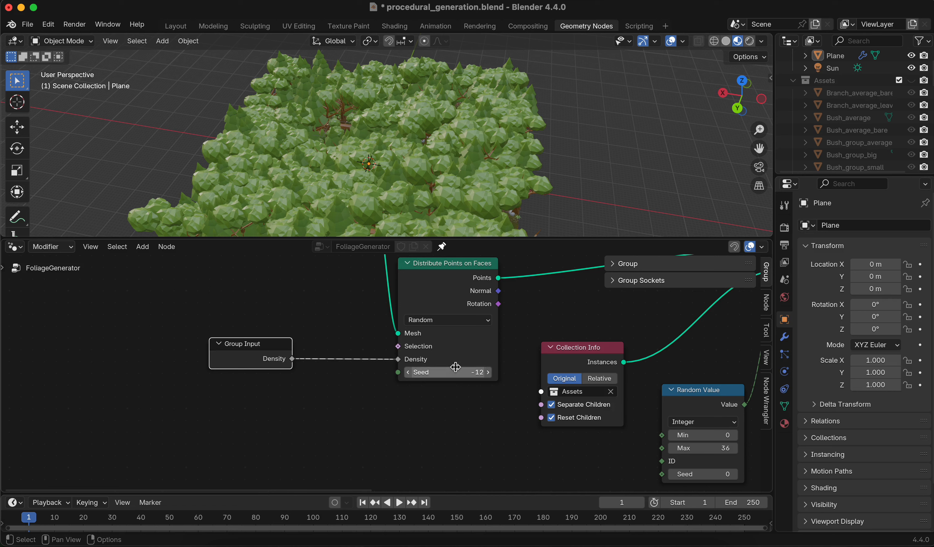
- Insert a Vector Math Multiply node between the Density Group Input and the Density socket of Distribute Points on Faces
{"action": "left_click_drag", "start_coordinate": [277, 360], "coordinate": [249, 359]}
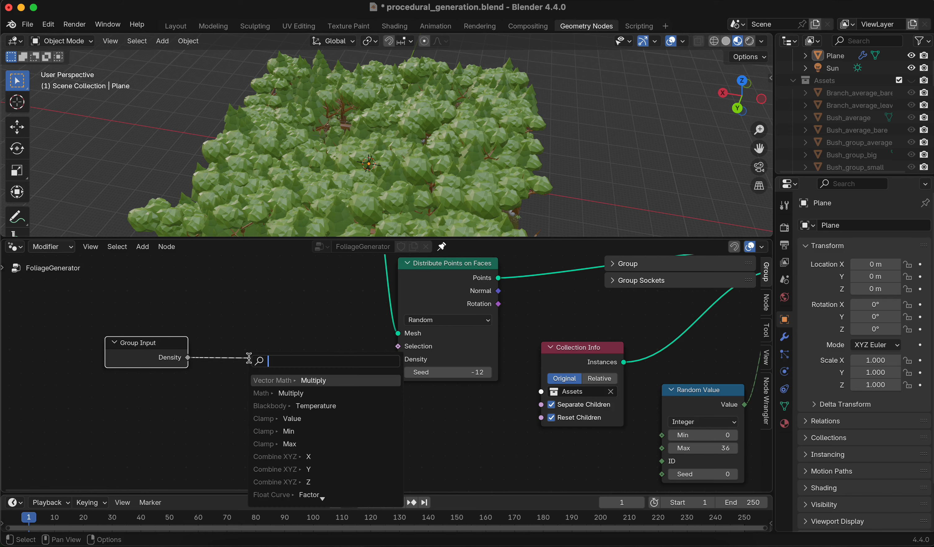
{"action": "key", "text": "Return"}
{"action": "left_click", "coordinate": [249, 358]}
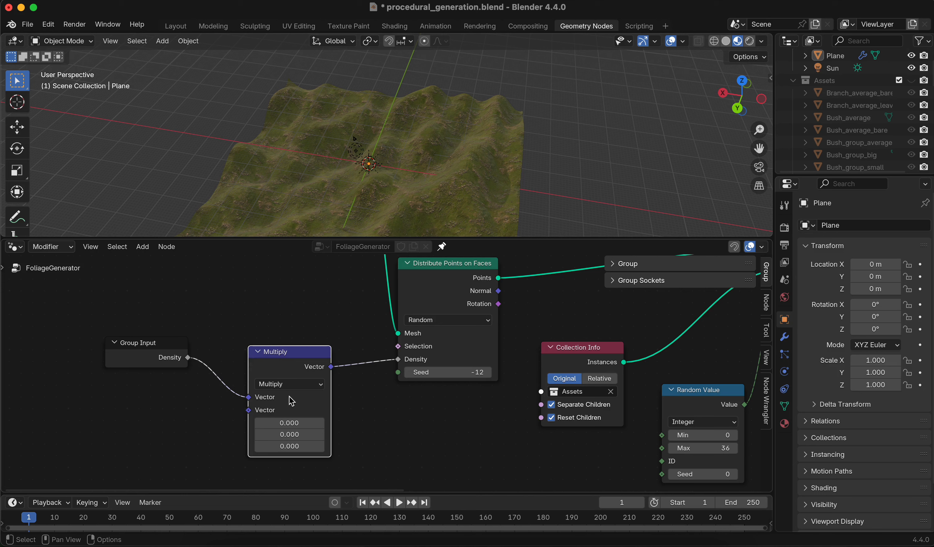
{"action": "left_click_drag", "start_coordinate": [292, 351], "coordinate": [290, 325]}
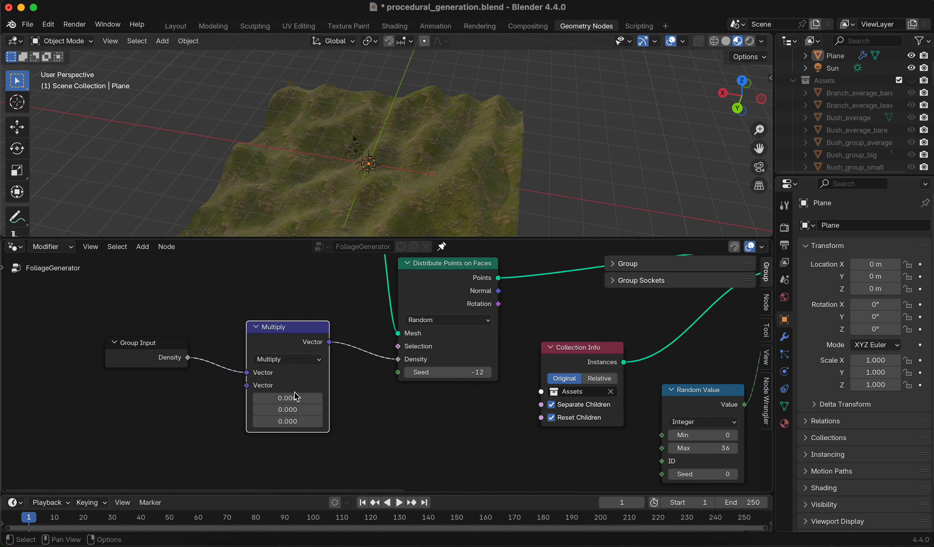
- Set the second vector of the Multiply node to 0.001, 0.01 and 0.01
{"action": "left_click", "coordinate": [295, 397]}
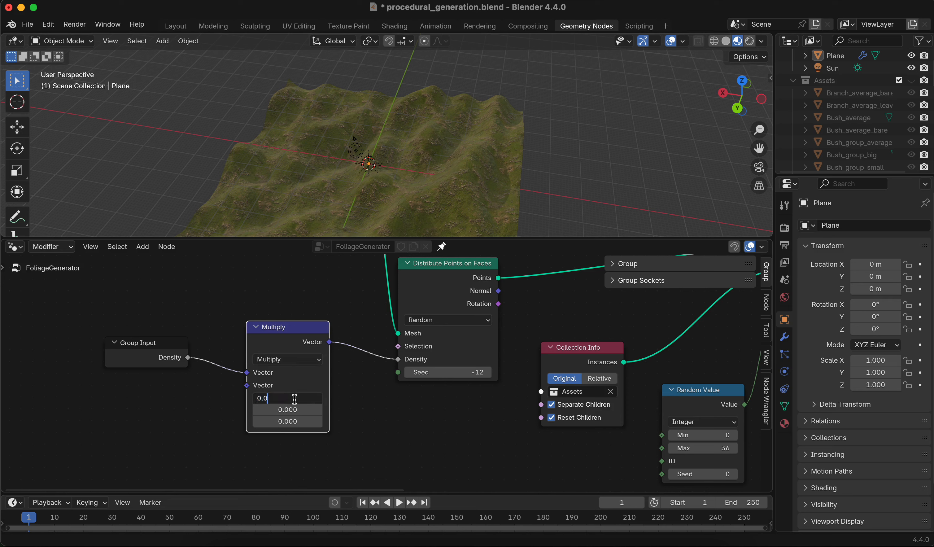
{"action": "type", "text": "0.001"}
{"action": "key", "text": "Return"}
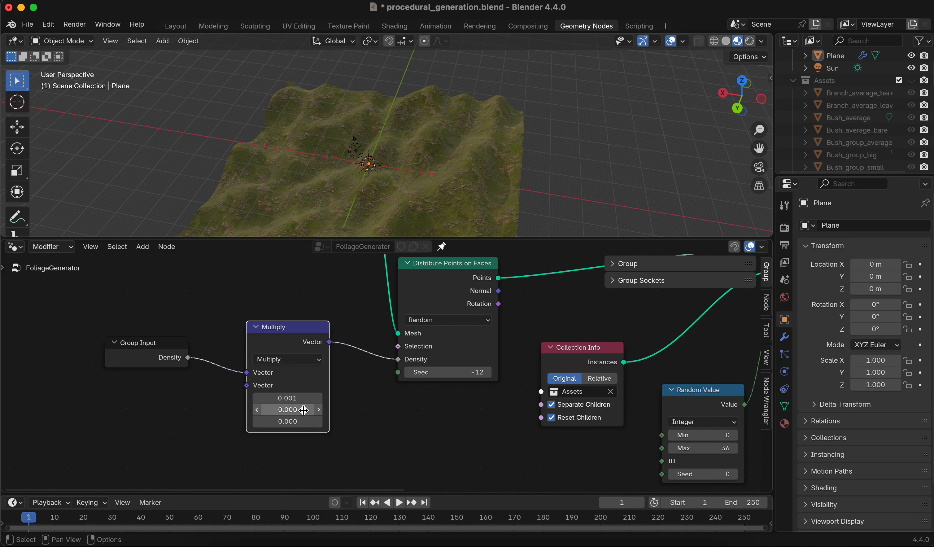
{"action": "left_click", "coordinate": [308, 410]}
{"action": "type", "text": "0.01"}
{"action": "key", "text": "Return"}
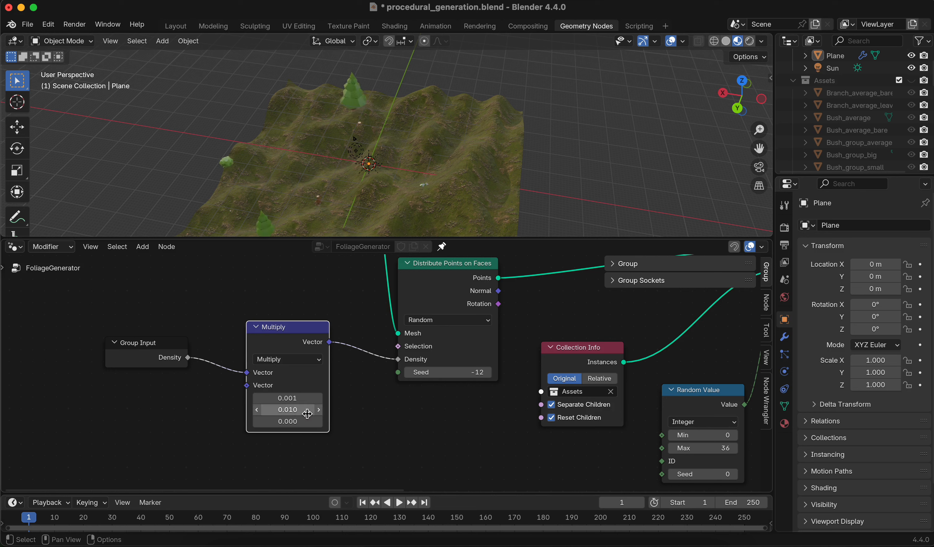
{"action": "left_click", "coordinate": [301, 424]}
{"action": "type", "text": "0.01"}
{"action": "key", "text": "Return"}
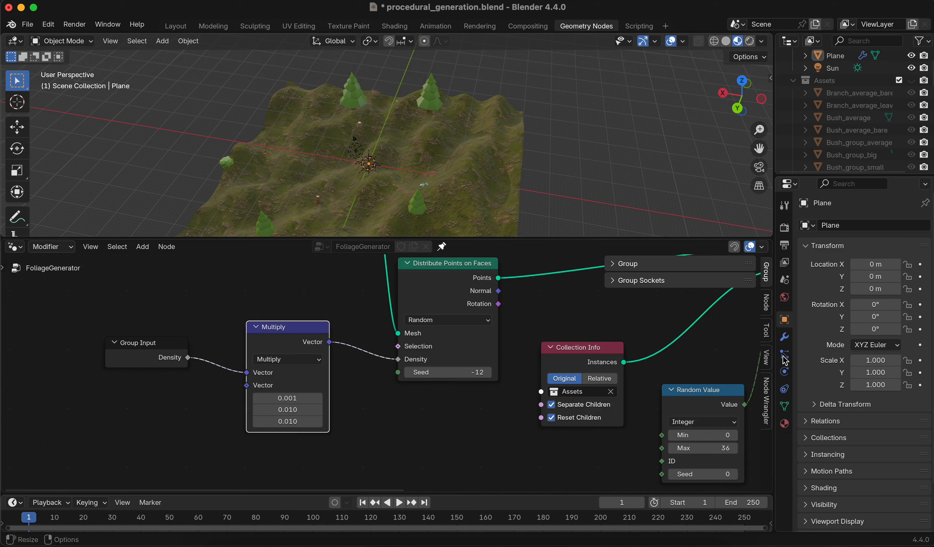
- Set the Density of the plane's FoliageGenerator modifier to 3.670
{"action": "left_click", "coordinate": [785, 337]}
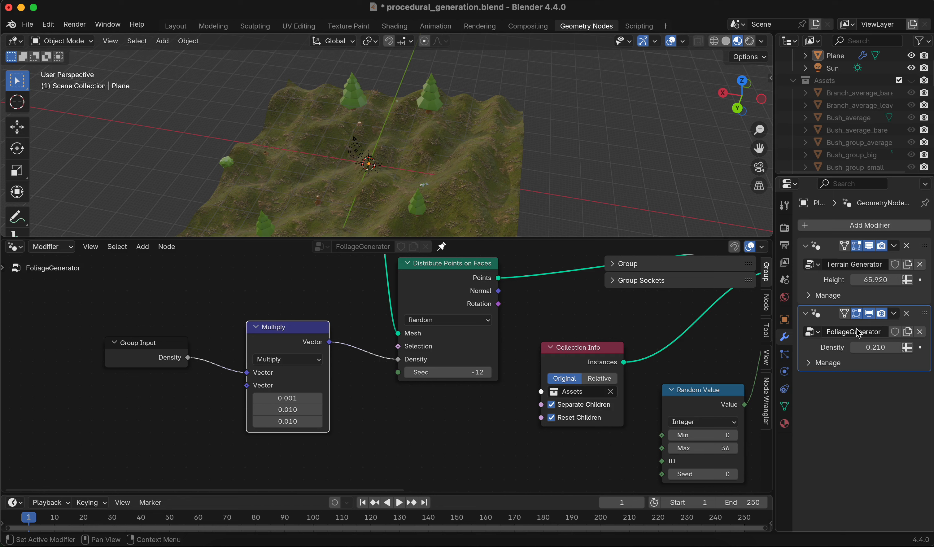
{"action": "left_click_drag", "start_coordinate": [868, 346], "coordinate": [927, 346]}
- Expose the Seed of Distribute Points on Faces through a new Group Input node and set the modifier's Seed to 98
{"action": "scroll", "coordinate": [451, 395], "scroll_direction": "down", "scroll_amount": 4}
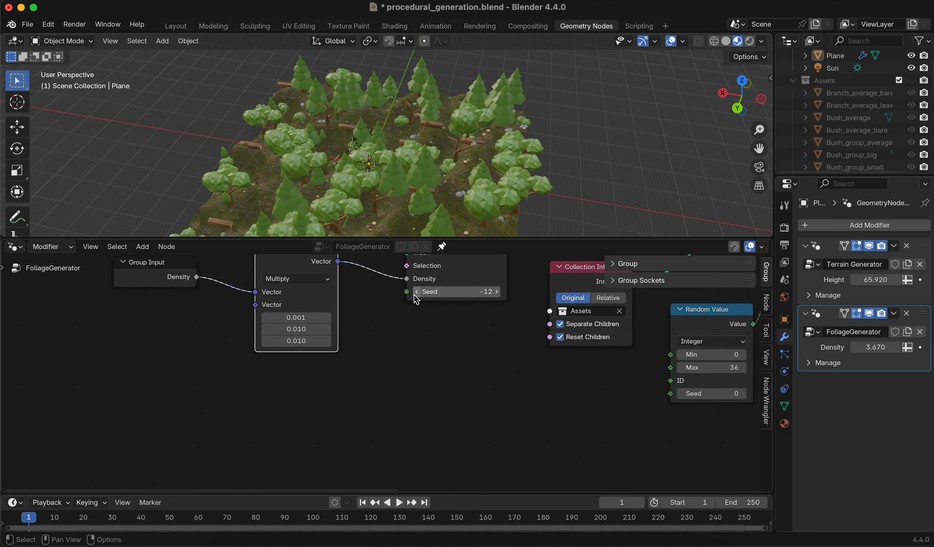
{"action": "left_click_drag", "start_coordinate": [407, 292], "coordinate": [357, 411]}
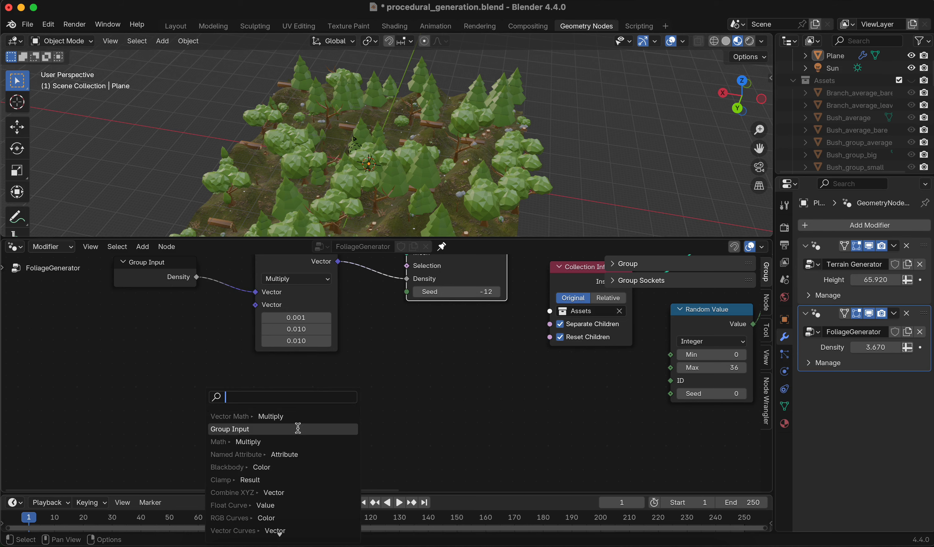
{"action": "left_click", "coordinate": [288, 427]}
{"action": "left_click", "coordinate": [292, 431]}
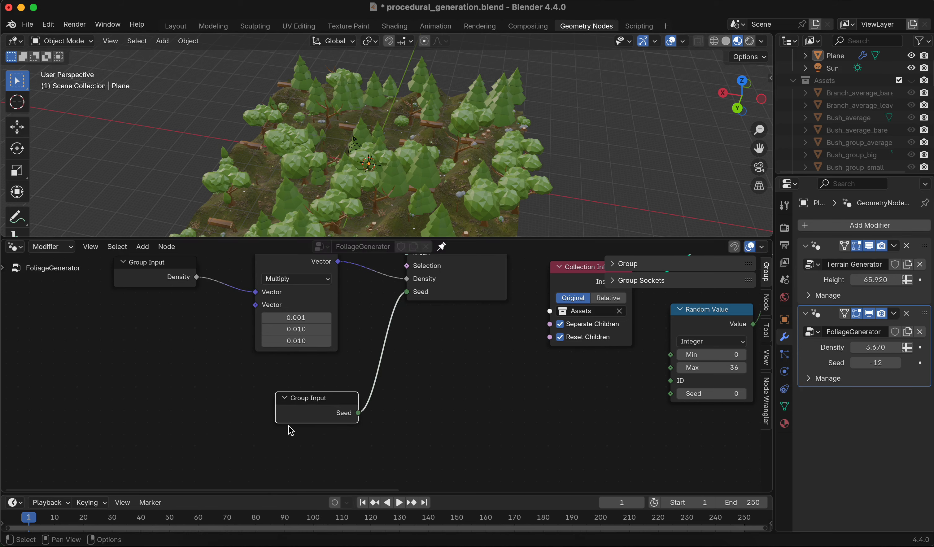
{"action": "left_click_drag", "start_coordinate": [878, 363], "coordinate": [933, 364]}
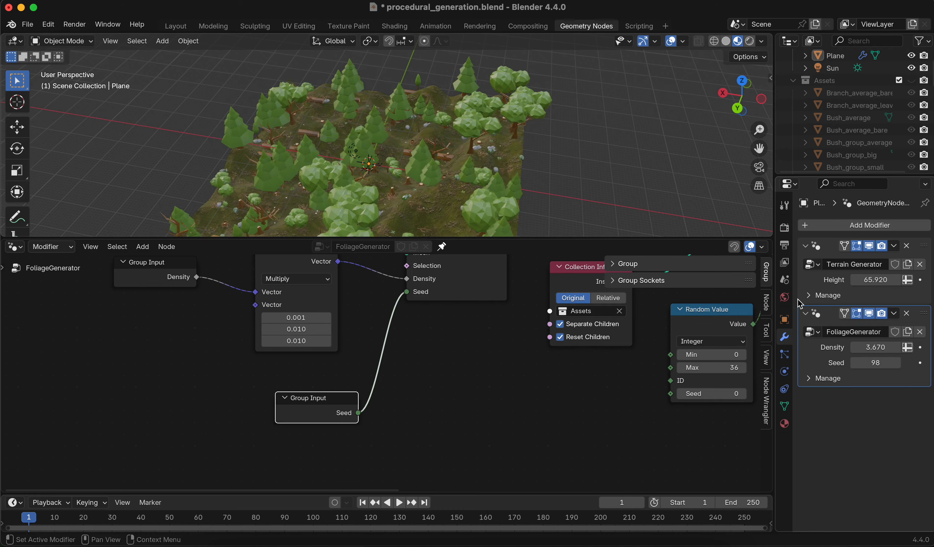
- Examine the trees, logs and bushes up close and from several angles, with the 3D viewport enlarged
{"action": "middle_click_drag", "start_coordinate": [632, 195], "coordinate": [294, 180]}
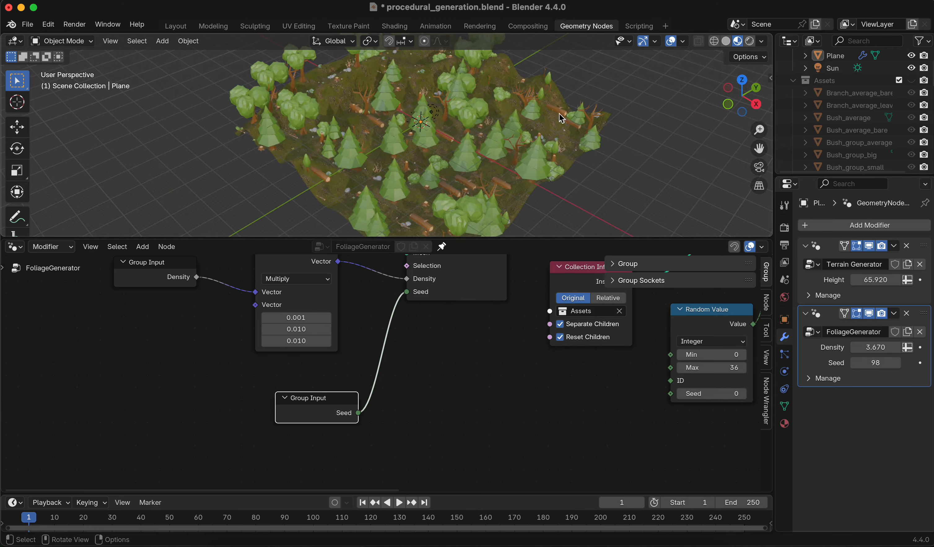
{"action": "scroll", "coordinate": [567, 122], "scroll_direction": "up", "scroll_amount": 3}
{"action": "middle_click_drag", "start_coordinate": [580, 127], "coordinate": [483, 115]}
{"action": "middle_click_drag", "start_coordinate": [609, 94], "coordinate": [504, 138], "text": "shift"}
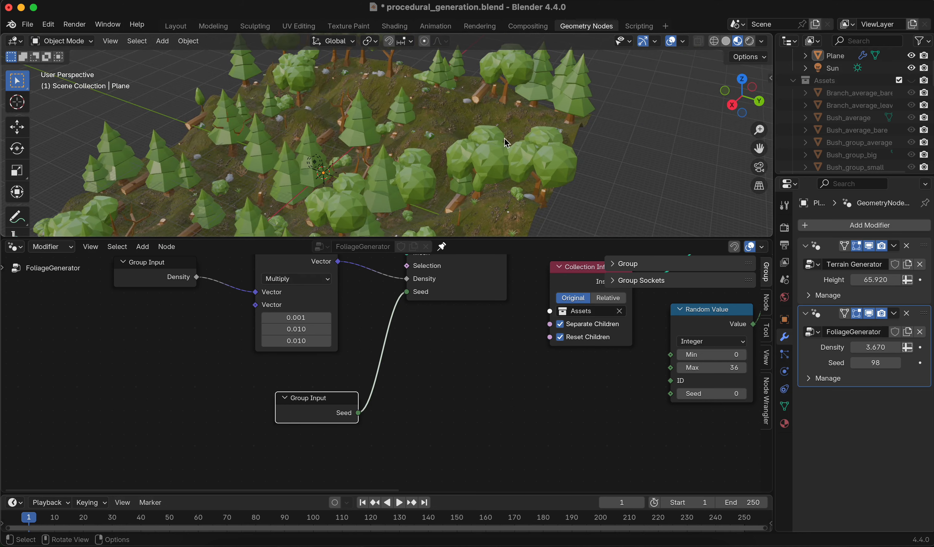
{"action": "middle_click_drag", "start_coordinate": [386, 130], "coordinate": [481, 147]}
{"action": "scroll", "coordinate": [505, 151], "scroll_direction": "down", "scroll_amount": 3}
{"action": "scroll", "coordinate": [499, 131], "scroll_direction": "up", "scroll_amount": 5}
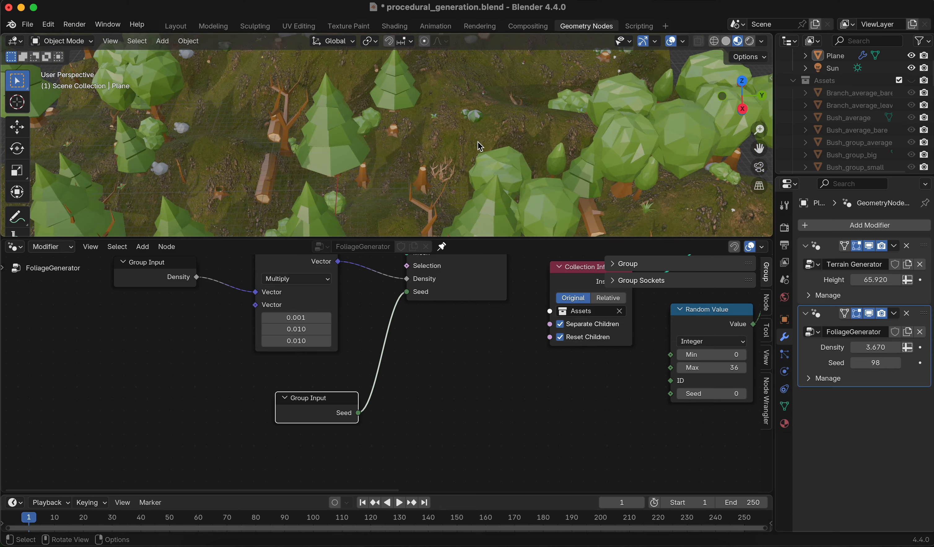
{"action": "left_click_drag", "start_coordinate": [484, 238], "coordinate": [484, 289]}
{"action": "middle_click_drag", "start_coordinate": [527, 180], "coordinate": [468, 161]}
{"action": "scroll", "coordinate": [469, 160], "scroll_direction": "down", "scroll_amount": 5}
{"action": "scroll", "coordinate": [469, 160], "scroll_direction": "down", "scroll_amount": 1}
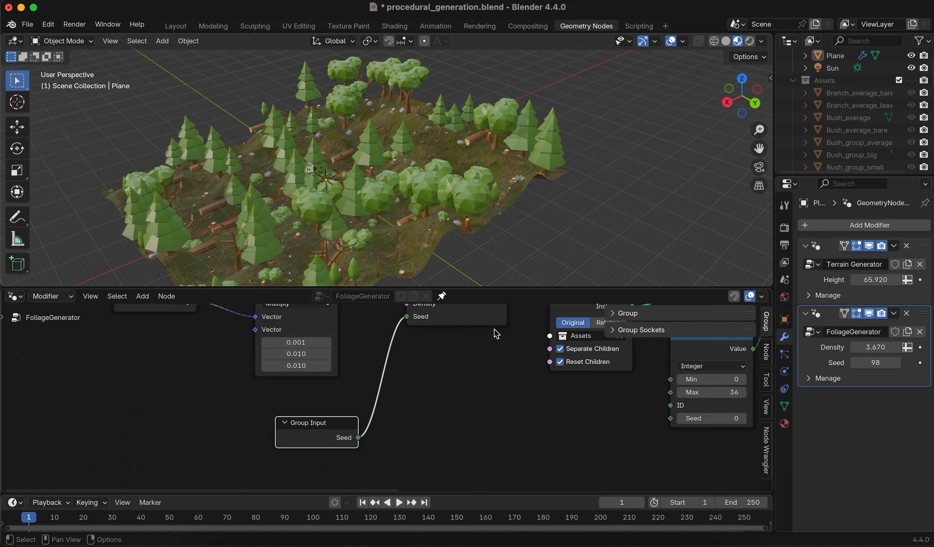
- Hide the terrain plane and show the Assets collection in the viewport
{"action": "middle_click_drag", "start_coordinate": [494, 330], "coordinate": [306, 390]}
{"action": "middle_click_drag", "start_coordinate": [462, 355], "coordinate": [357, 372]}
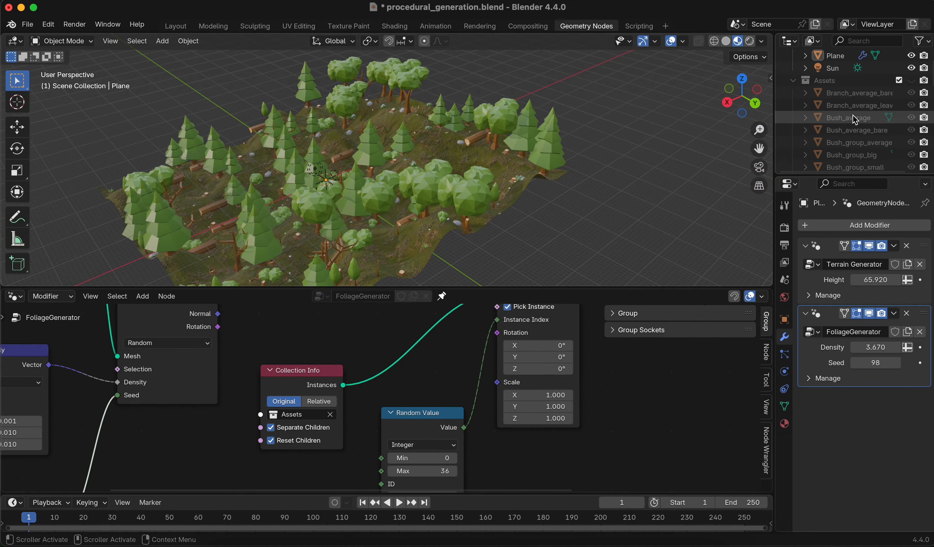
{"action": "scroll", "coordinate": [864, 72], "scroll_direction": "up", "scroll_amount": 2}
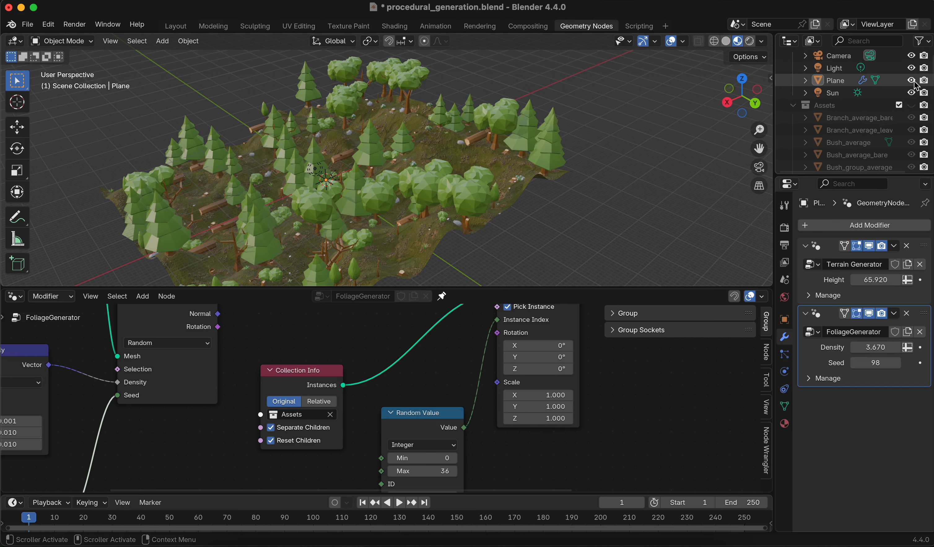
{"action": "left_click", "coordinate": [912, 81]}
{"action": "left_click", "coordinate": [912, 105]}
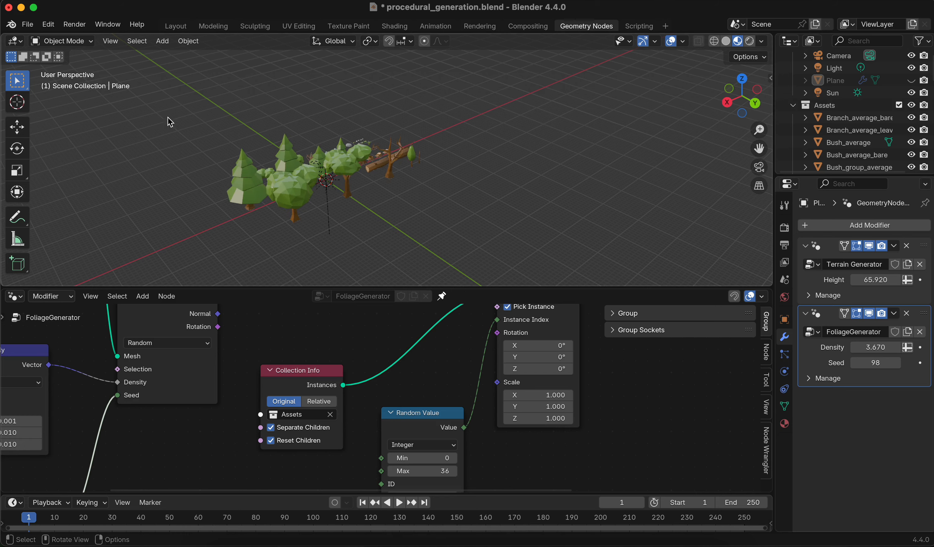
- Examine the tree assets in the Assets collection one by one, from Tree_Spruce_tiny_02 up to Tree_average_bare
{"action": "middle_click_drag", "start_coordinate": [168, 117], "coordinate": [405, 134]}
{"action": "scroll", "coordinate": [517, 145], "scroll_direction": "up", "scroll_amount": 5}
{"action": "scroll", "coordinate": [865, 146], "scroll_direction": "down", "scroll_amount": 12}
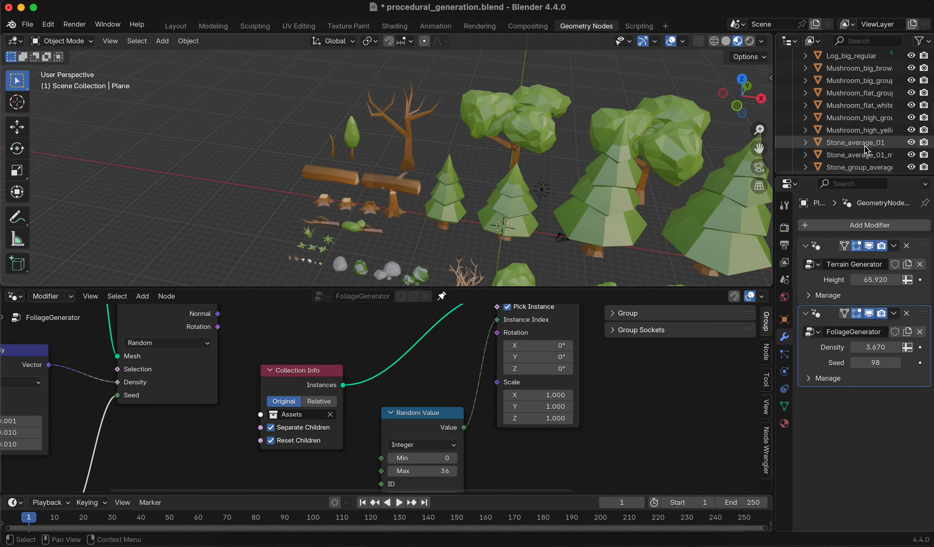
{"action": "scroll", "coordinate": [868, 150], "scroll_direction": "down", "scroll_amount": 5}
{"action": "left_click", "coordinate": [860, 162]}
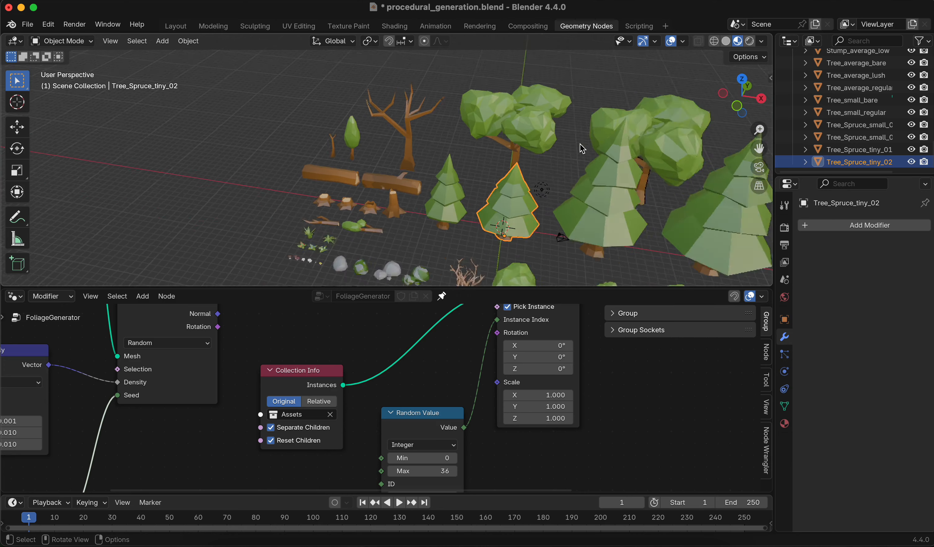
{"action": "scroll", "coordinate": [582, 148], "scroll_direction": "down", "scroll_amount": 5}
{"action": "left_click", "coordinate": [861, 150]}
{"action": "left_click", "coordinate": [860, 137]}
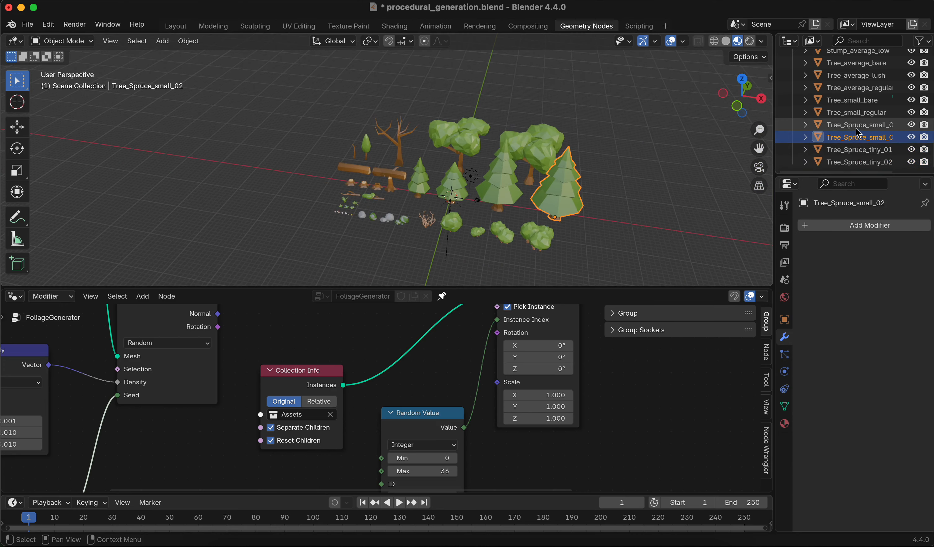
{"action": "left_click", "coordinate": [861, 125]}
{"action": "left_click", "coordinate": [860, 112]}
{"action": "left_click", "coordinate": [860, 100]}
{"action": "left_click", "coordinate": [860, 87]}
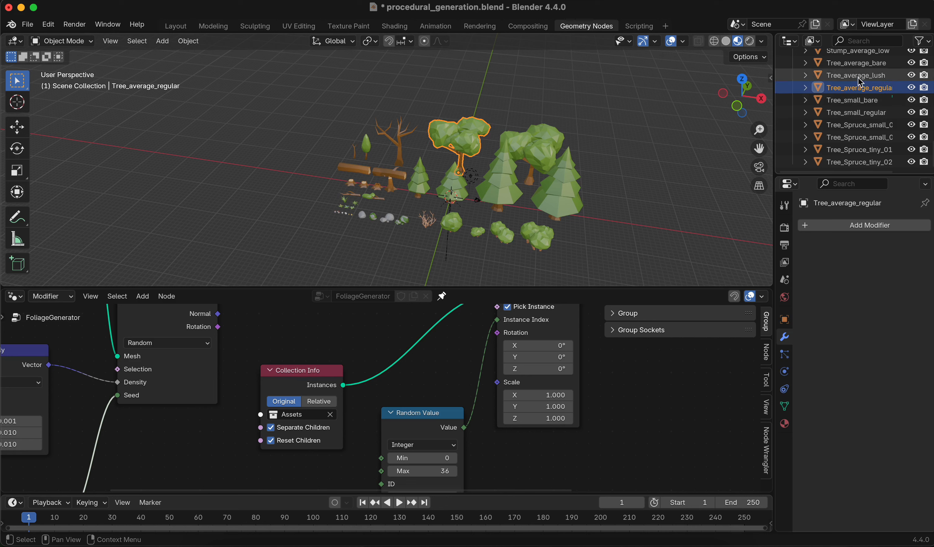
{"action": "left_click", "coordinate": [860, 75]}
{"action": "left_click", "coordinate": [862, 63]}
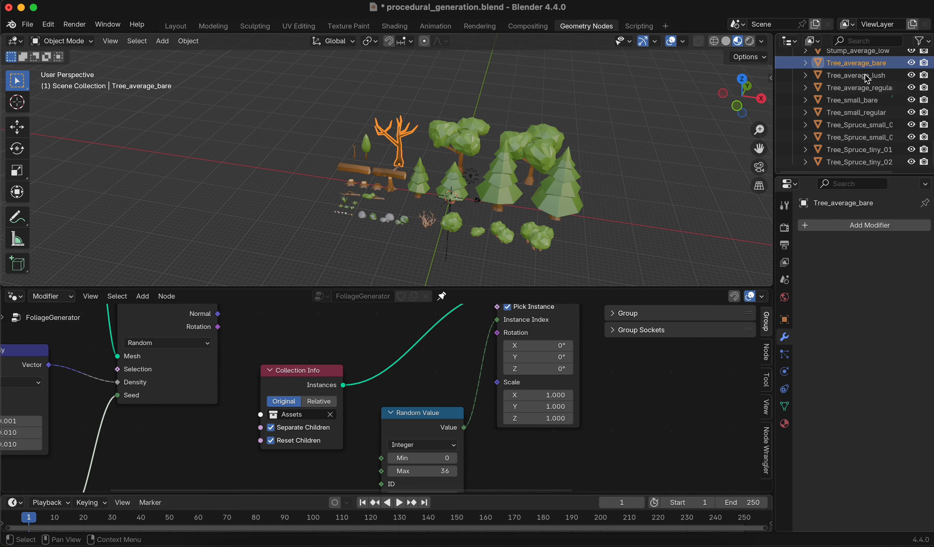
- Exclude the Assets collection from the view layer and show the terrain plane in the viewport
{"action": "scroll", "coordinate": [867, 79], "scroll_direction": "up", "scroll_amount": 4}
{"action": "scroll", "coordinate": [864, 105], "scroll_direction": "up", "scroll_amount": 15}
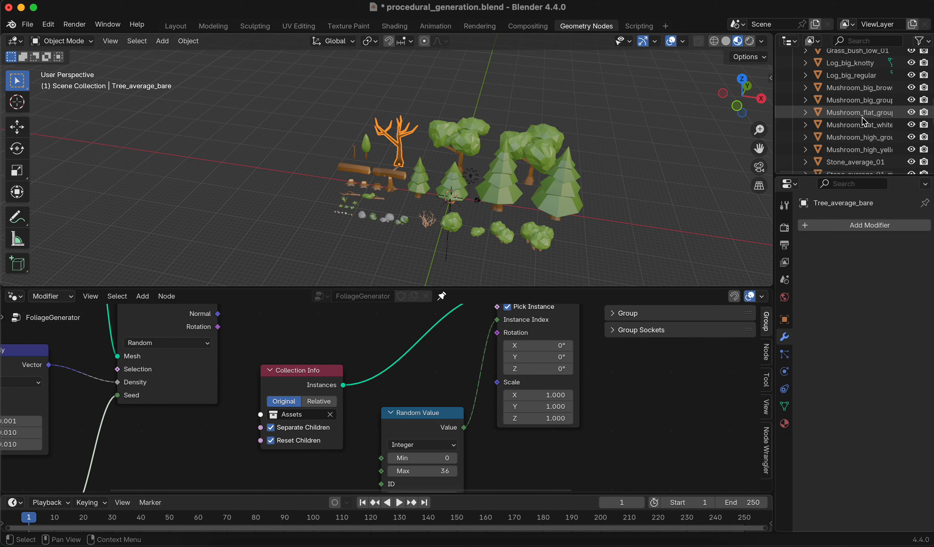
{"action": "left_click", "coordinate": [899, 129]}
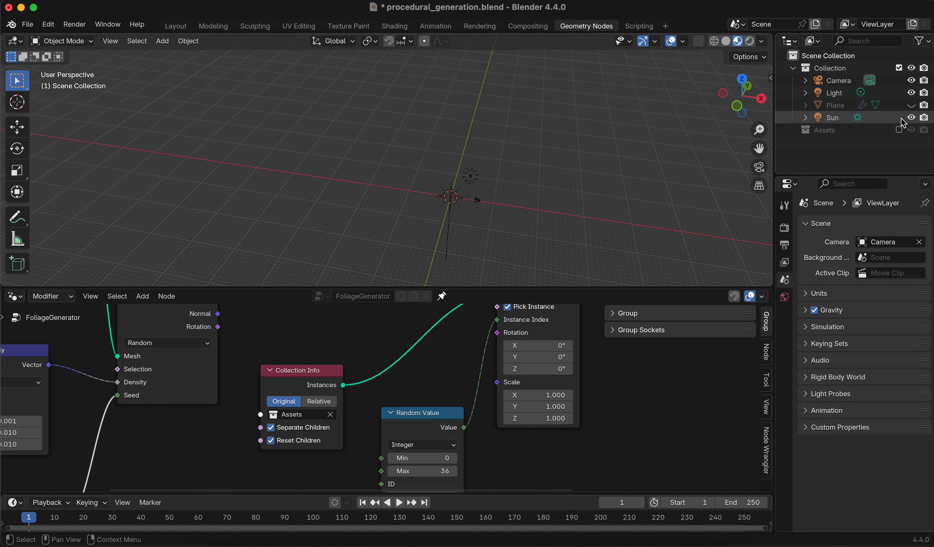
{"action": "left_click", "coordinate": [911, 105]}
- Set the Random Value node's Min to 26 to restrict the scattered instances to the tree assets
{"action": "scroll", "coordinate": [514, 397], "scroll_direction": "right", "scroll_amount": 5}
{"action": "scroll", "coordinate": [335, 402], "scroll_direction": "down", "scroll_amount": 3}
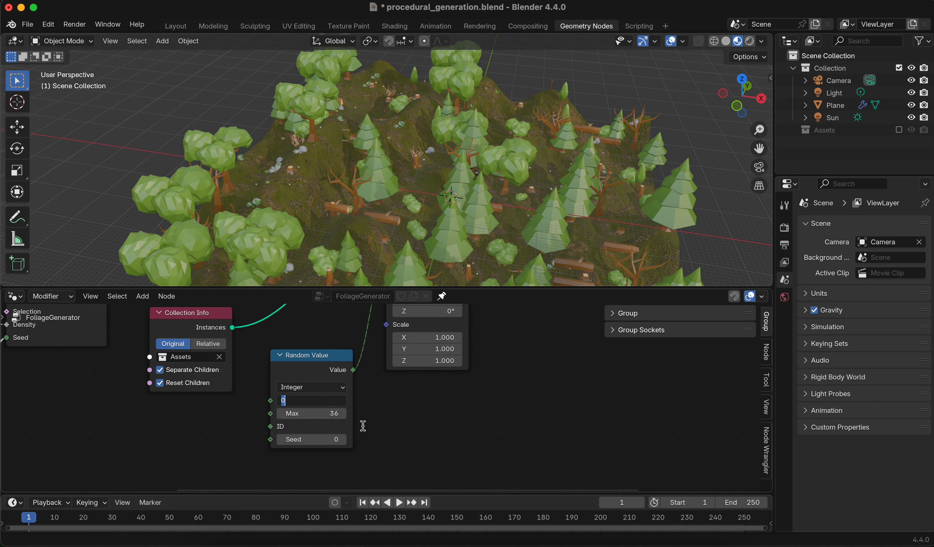
{"action": "key", "text": "Return"}
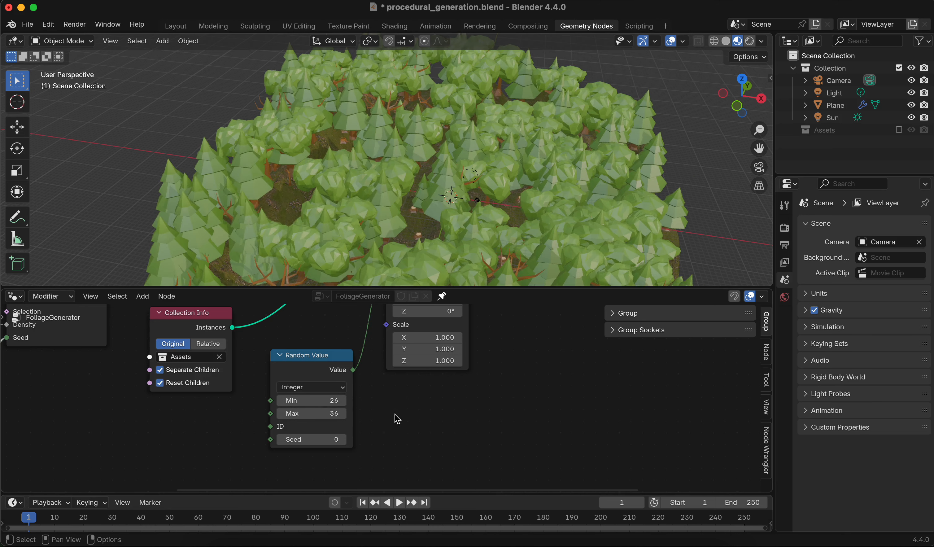
{"action": "middle_click_drag", "start_coordinate": [451, 264], "coordinate": [452, 169]}
- Toggle the node editor's pin and select the terrain plane to show its FoliageGenerator node tree
{"action": "middle_click_drag", "start_coordinate": [362, 401], "coordinate": [526, 466]}
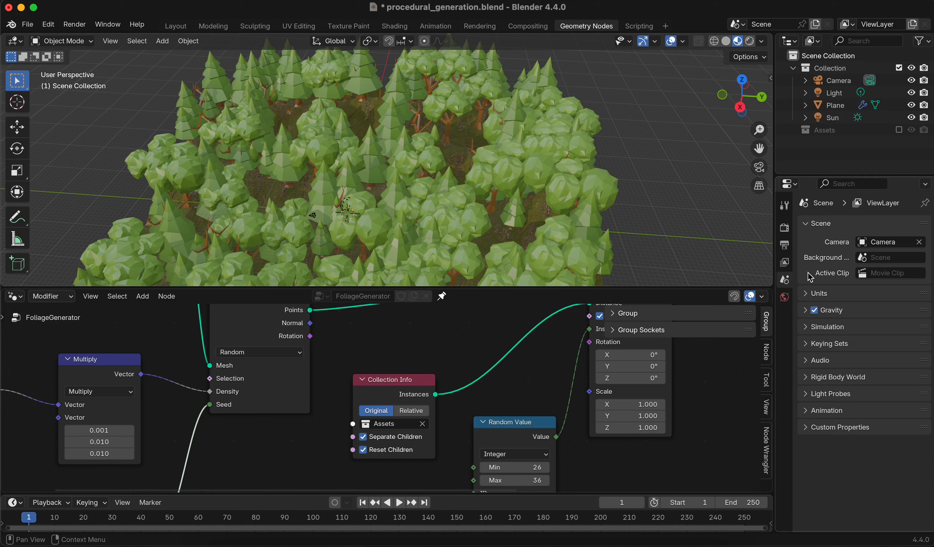
{"action": "left_click", "coordinate": [442, 297]}
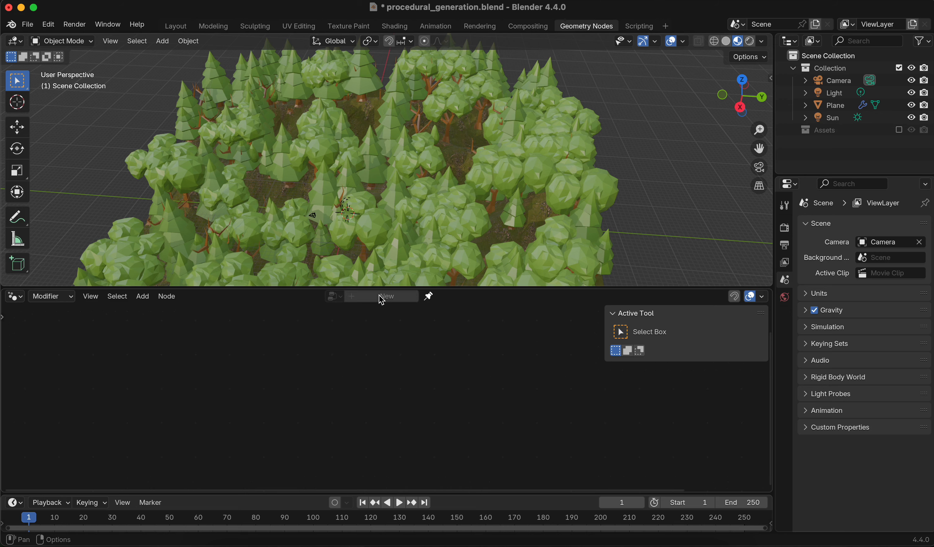
{"action": "left_click", "coordinate": [835, 108]}
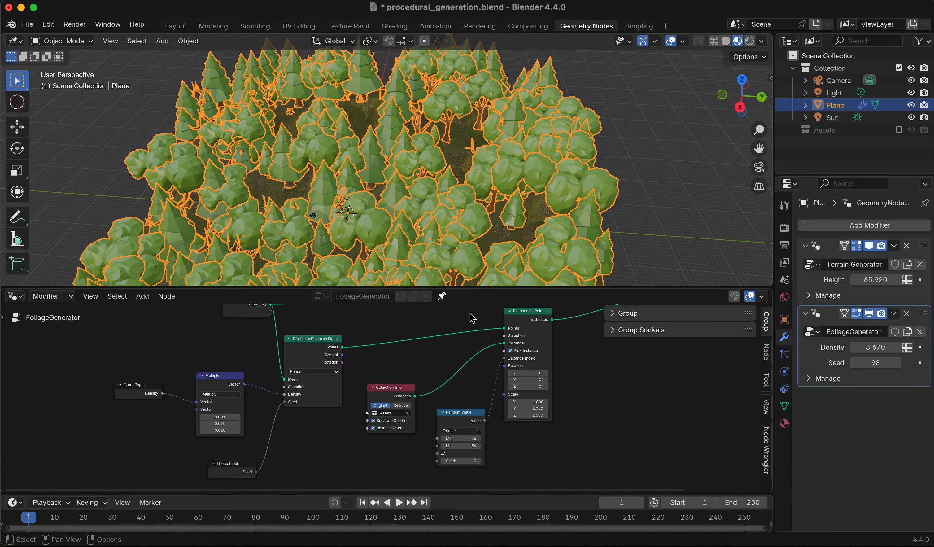
{"action": "left_click", "coordinate": [443, 298]}
{"action": "left_click", "coordinate": [443, 298]}
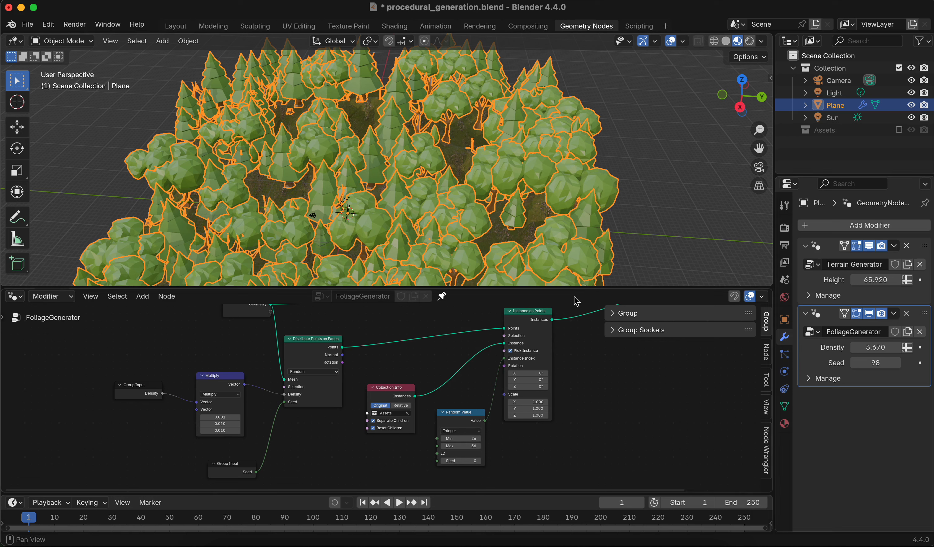
- Set the Density of the plane's FoliageGenerator modifier to 1.530 and deselect the plane
{"action": "scroll", "coordinate": [452, 438], "scroll_direction": "up", "scroll_amount": 8}
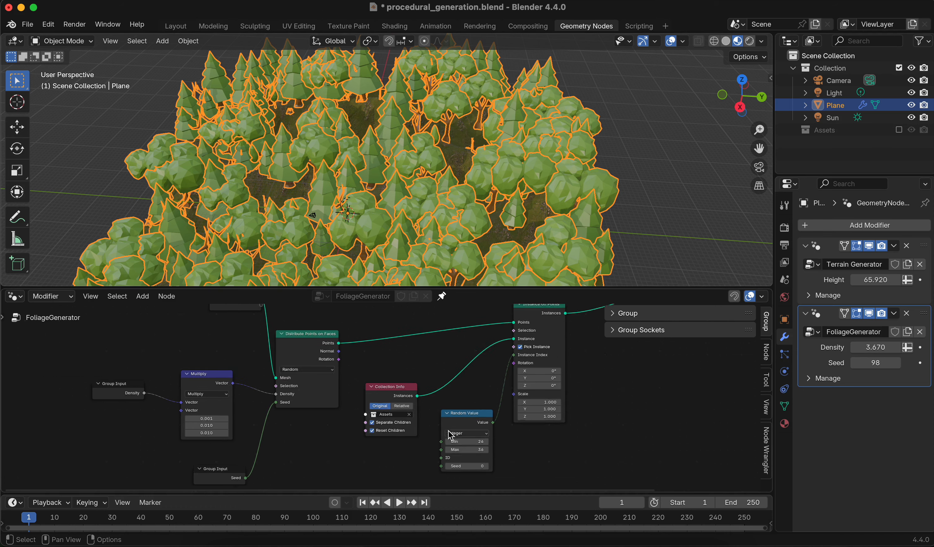
{"action": "middle_click_drag", "start_coordinate": [496, 378], "coordinate": [413, 268]}
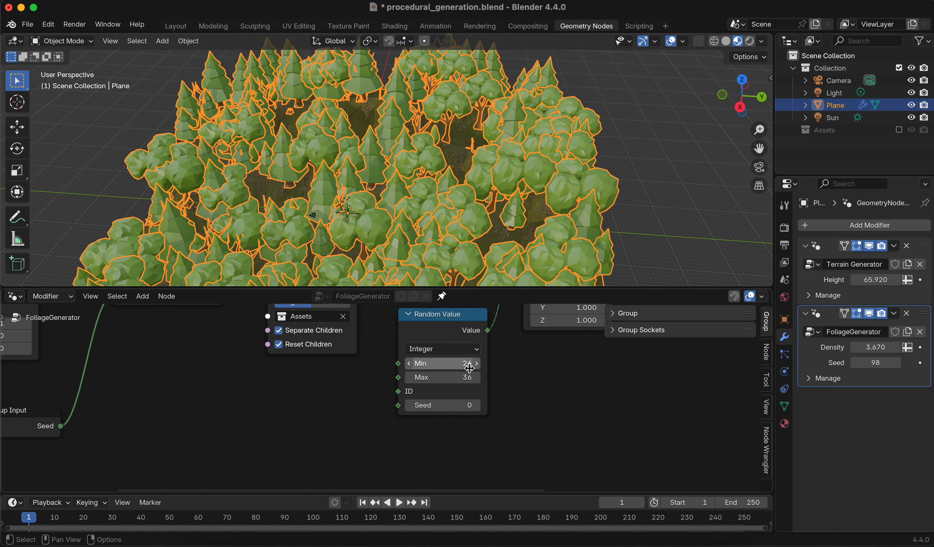
{"action": "middle_click_drag", "start_coordinate": [545, 376], "coordinate": [505, 404]}
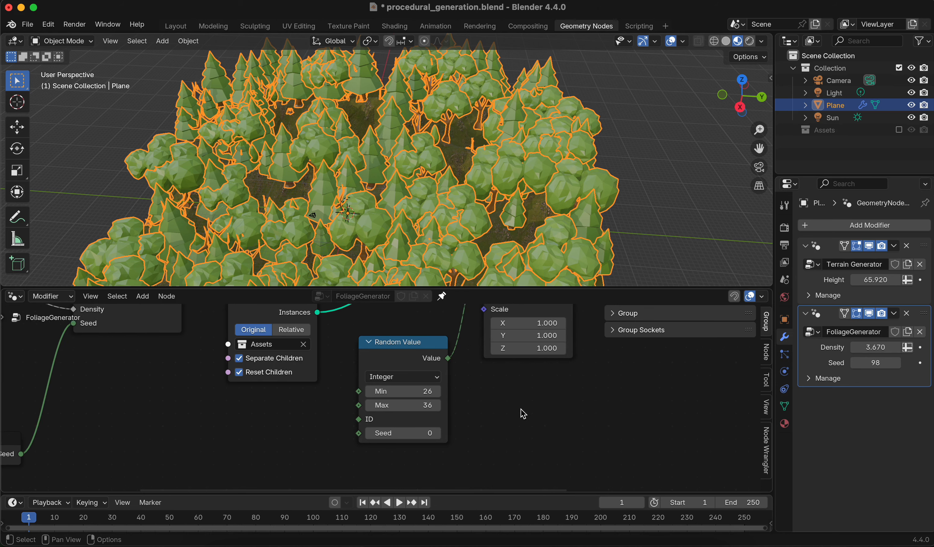
{"action": "scroll", "coordinate": [513, 406], "scroll_direction": "down", "scroll_amount": 1}
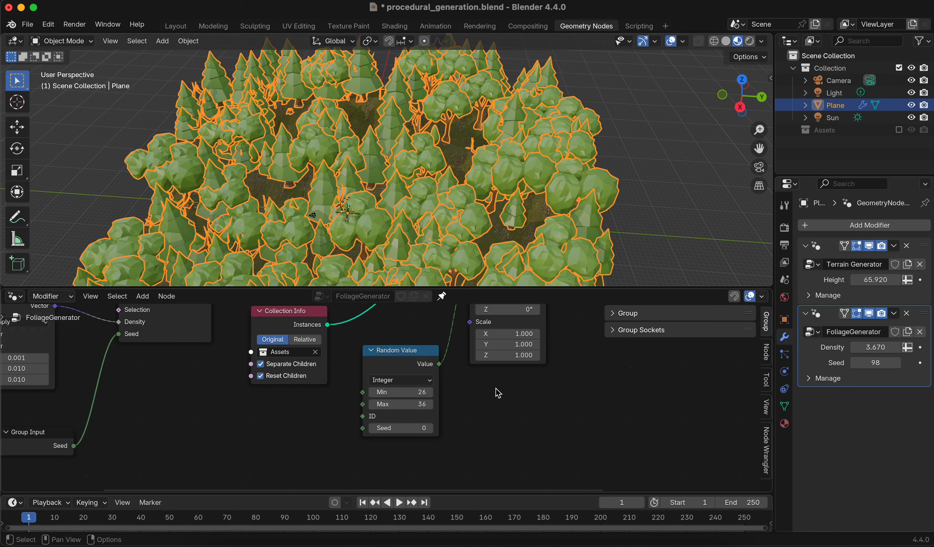
{"action": "middle_click_drag", "start_coordinate": [625, 210], "coordinate": [603, 214]}
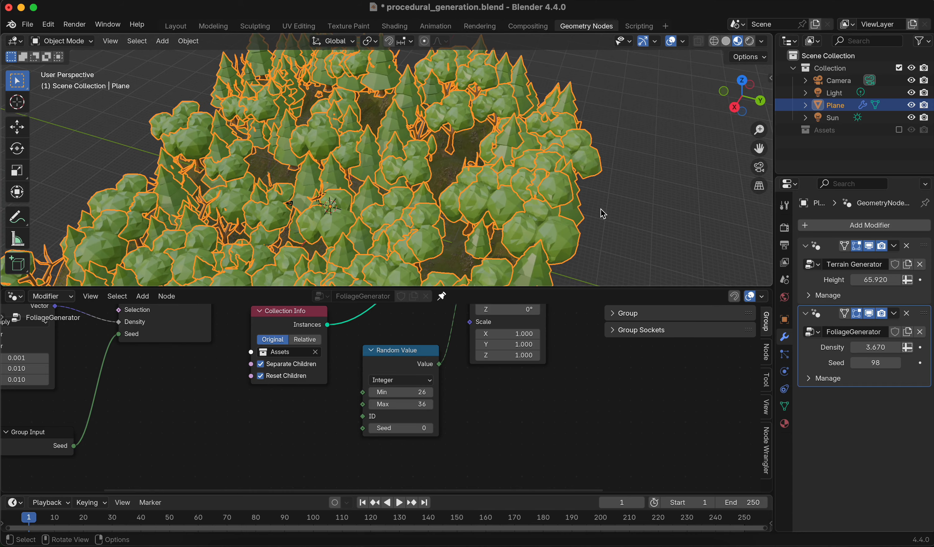
{"action": "scroll", "coordinate": [553, 207], "scroll_direction": "down", "scroll_amount": 2}
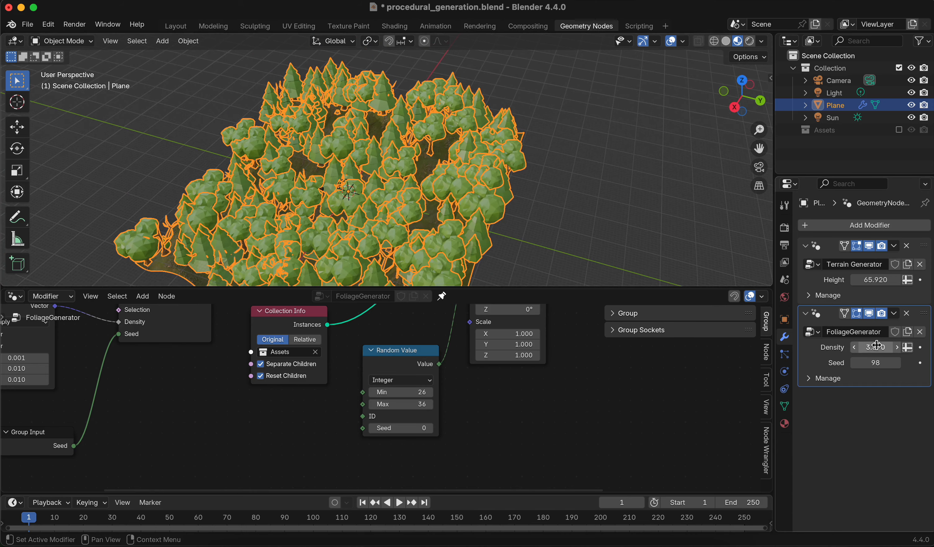
{"action": "left_click_drag", "start_coordinate": [875, 347], "coordinate": [795, 347]}
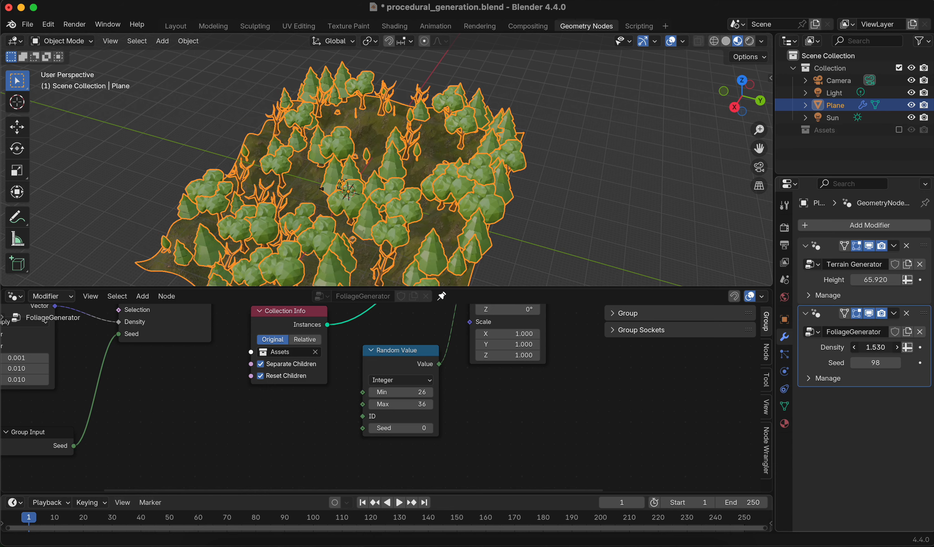
{"action": "left_click", "coordinate": [630, 188]}
- Try a Random Value Min of 0 with a modifier Density of 2.210, and undo both changes
{"action": "middle_click_drag", "start_coordinate": [632, 188], "coordinate": [428, 120]}
{"action": "middle_click_drag", "start_coordinate": [559, 150], "coordinate": [440, 172]}
{"action": "scroll", "coordinate": [440, 171], "scroll_direction": "up", "scroll_amount": 3}
{"action": "scroll", "coordinate": [440, 170], "scroll_direction": "up", "scroll_amount": 2}
{"action": "scroll", "coordinate": [440, 170], "scroll_direction": "down", "scroll_amount": 1}
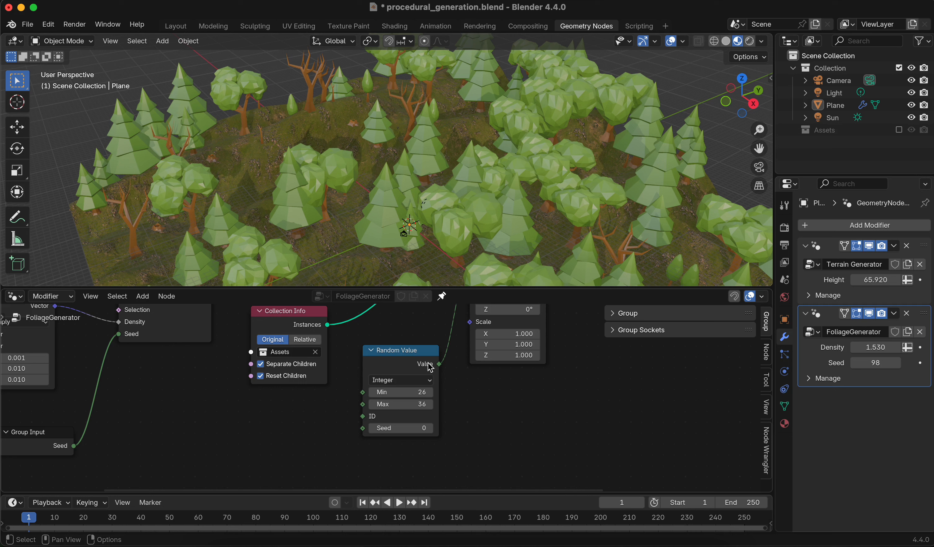
{"action": "left_click", "coordinate": [424, 397]}
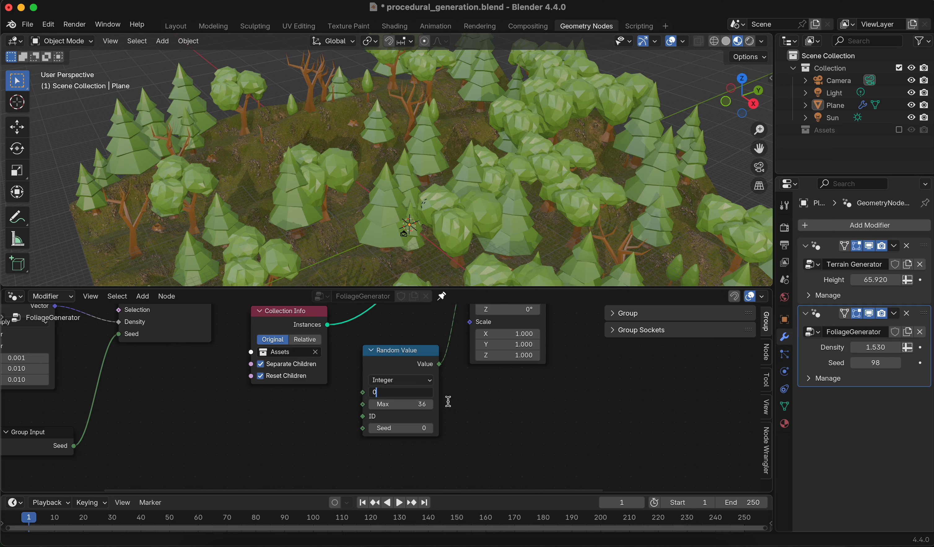
{"action": "key", "text": "Return"}
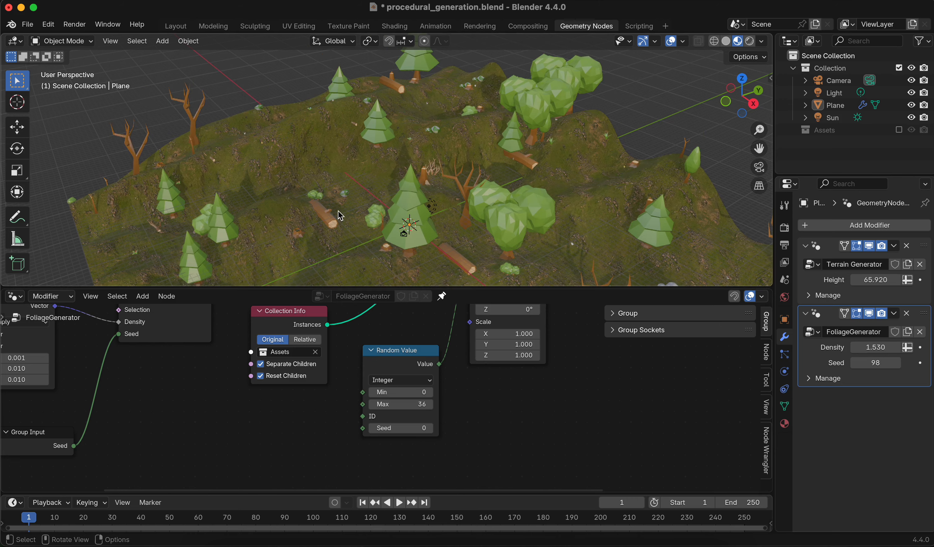
{"action": "middle_click_drag", "start_coordinate": [338, 201], "coordinate": [380, 210]}
{"action": "left_click_drag", "start_coordinate": [891, 344], "coordinate": [917, 344]}
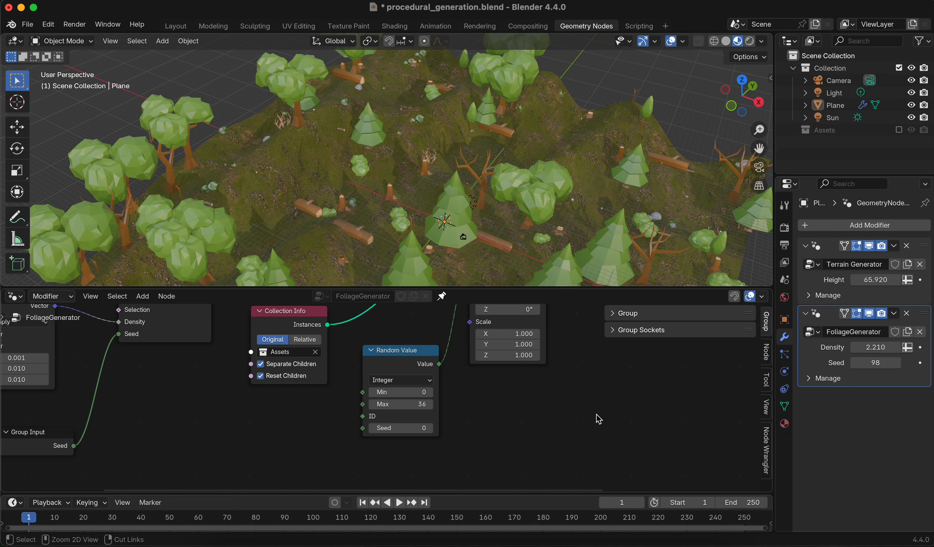
{"action": "key", "text": "ctrl+z"}
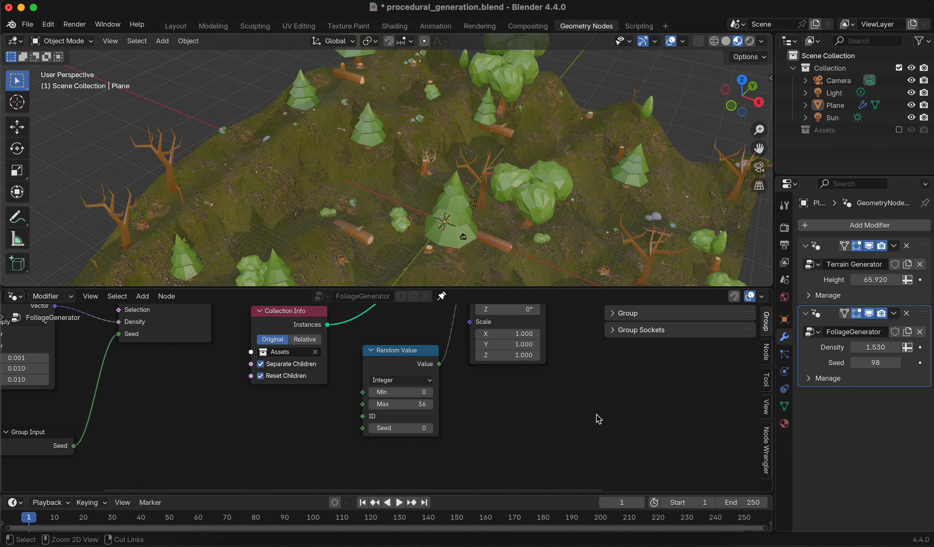
{"action": "key", "text": "ctrl+z"}
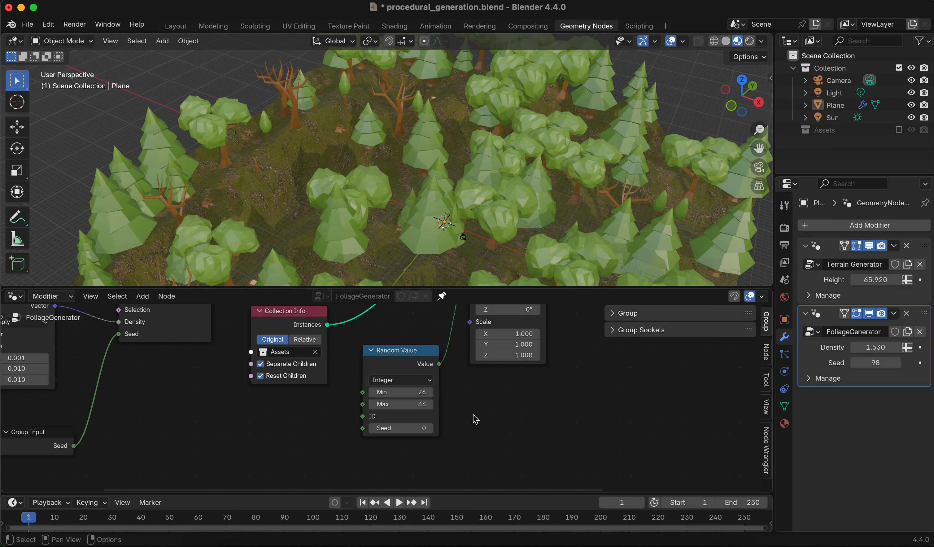
- Select the Random Value node and examine the scattered trees on the terrain from above and from the side
{"action": "left_click_drag", "start_coordinate": [353, 337], "coordinate": [441, 458]}
{"action": "middle_click_drag", "start_coordinate": [477, 411], "coordinate": [407, 420]}
{"action": "scroll", "coordinate": [453, 390], "scroll_direction": "down", "scroll_amount": 2}
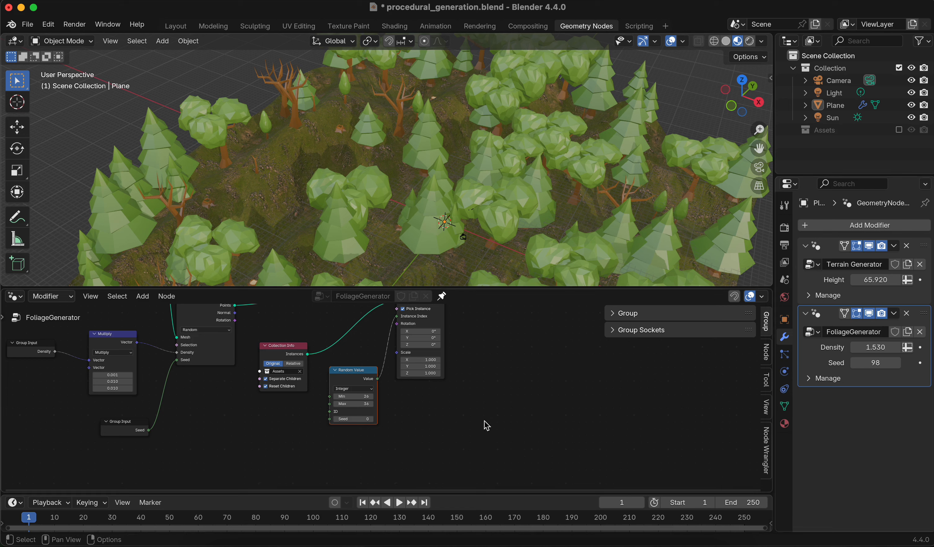
{"action": "middle_click_drag", "start_coordinate": [414, 438], "coordinate": [456, 395]}
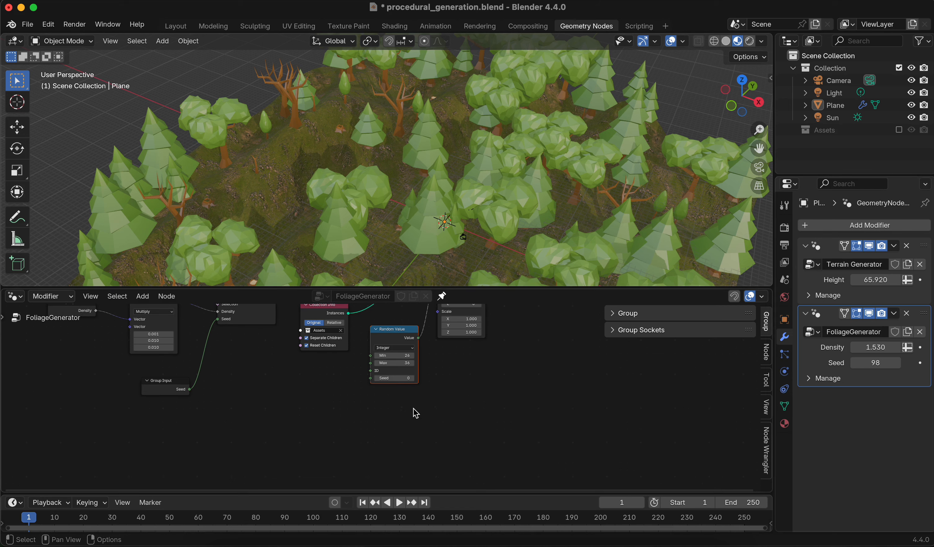
{"action": "scroll", "coordinate": [405, 404], "scroll_direction": "up", "scroll_amount": 2}
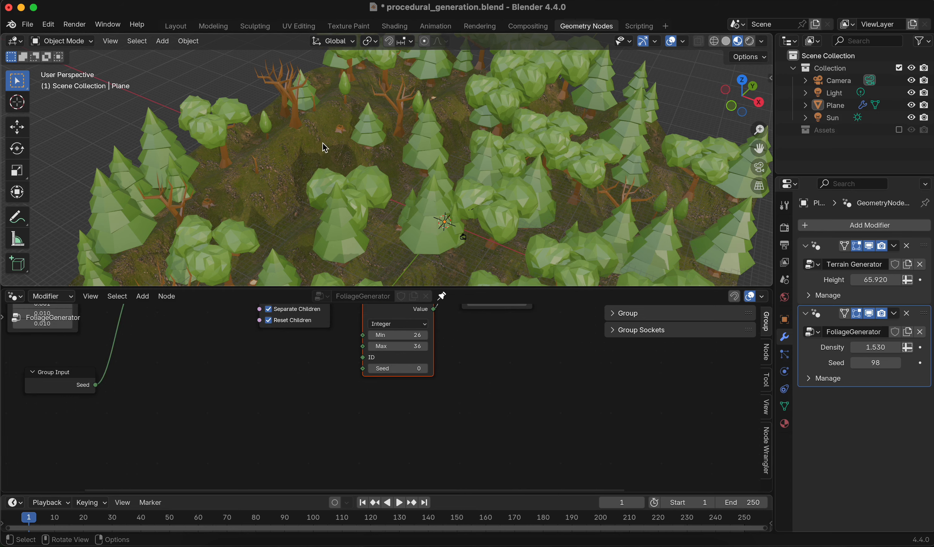
{"action": "middle_click_drag", "start_coordinate": [324, 146], "coordinate": [341, 173]}
{"action": "scroll", "coordinate": [414, 162], "scroll_direction": "down", "scroll_amount": 4}
{"action": "scroll", "coordinate": [574, 189], "scroll_direction": "down", "scroll_amount": 2}
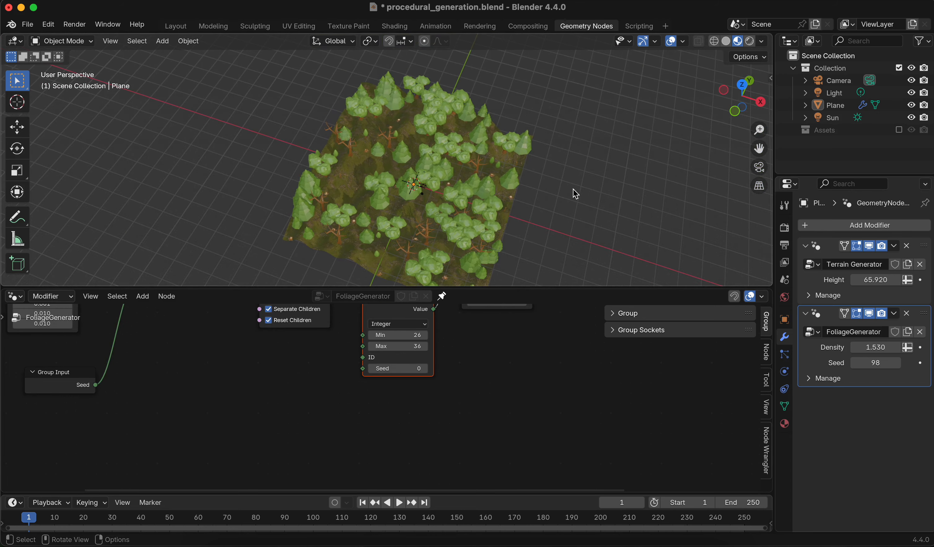
{"action": "middle_click_drag", "start_coordinate": [520, 206], "coordinate": [389, 169]}
{"action": "scroll", "coordinate": [389, 170], "scroll_direction": "up", "scroll_amount": 5}
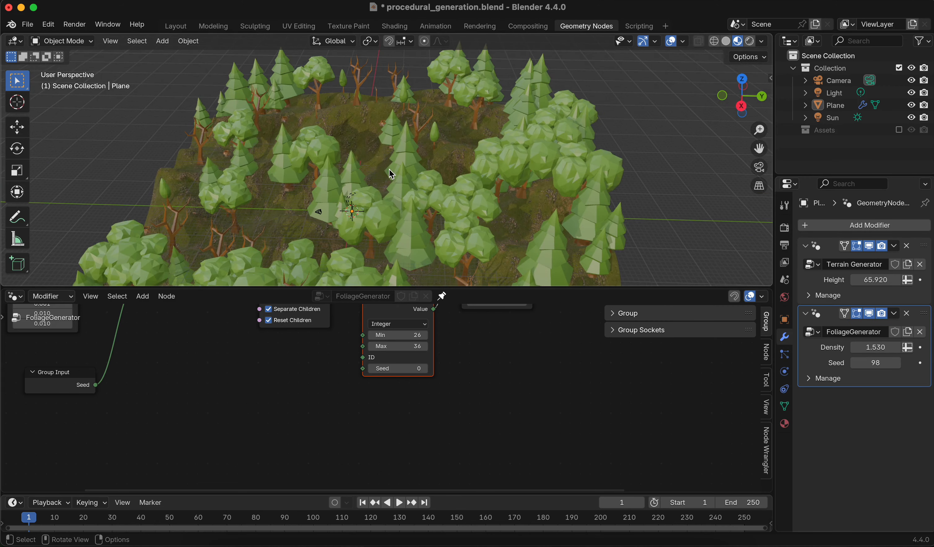
- Set the Random Value node's Min to 0 and Max to 10
{"action": "middle_click_drag", "start_coordinate": [414, 363], "coordinate": [413, 386]}
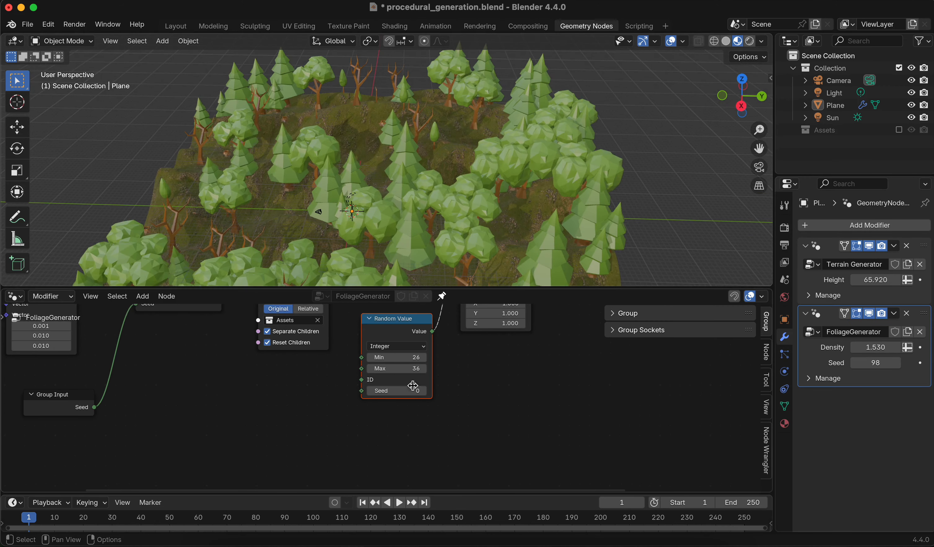
{"action": "left_click", "coordinate": [406, 357]}
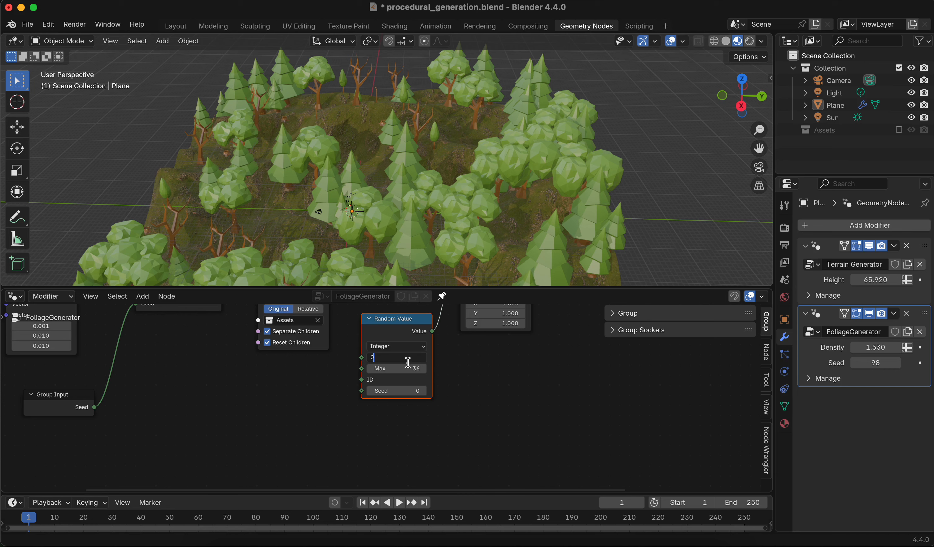
{"action": "type", "text": "0"}
{"action": "key", "text": "Return"}
{"action": "left_click", "coordinate": [409, 369]}
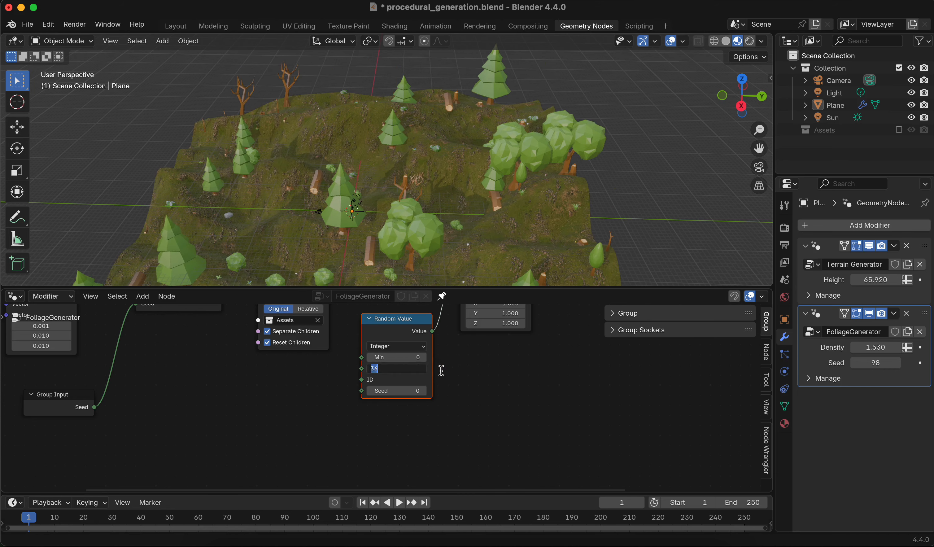
{"action": "type", "text": "10"}
{"action": "key", "text": "Return"}
{"action": "middle_click_drag", "start_coordinate": [290, 161], "coordinate": [371, 159]}
{"action": "mouse_move", "coordinate": [450, 372]}
{"action": "middle_mouse_down"}
{"action": "mouse_move", "coordinate": [436, 376]}
{"action": "mouse_move", "coordinate": [437, 387]}
{"action": "middle_mouse_up"}
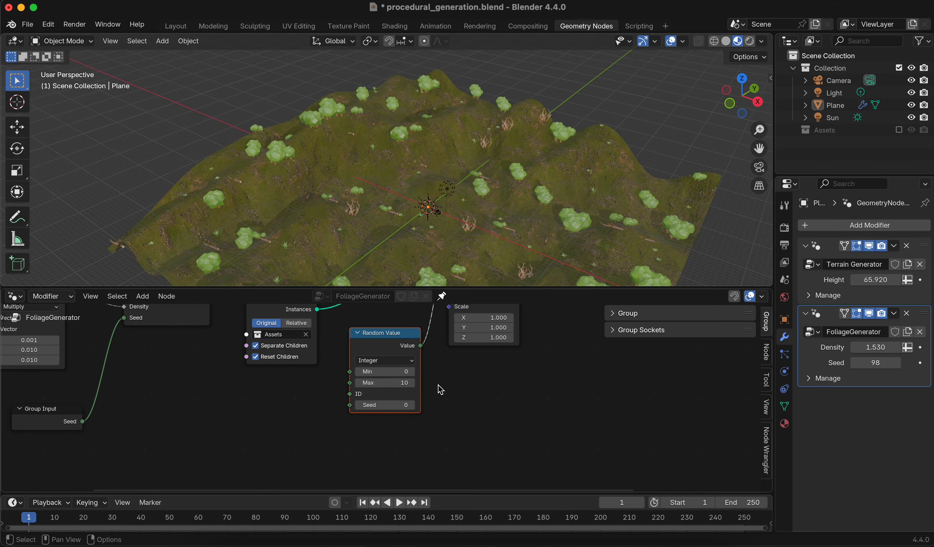
- Set the Random Value node's Max to 36 so scattering draws on a wider range of asset indices
{"action": "middle_click_drag", "start_coordinate": [592, 187], "coordinate": [546, 211]}
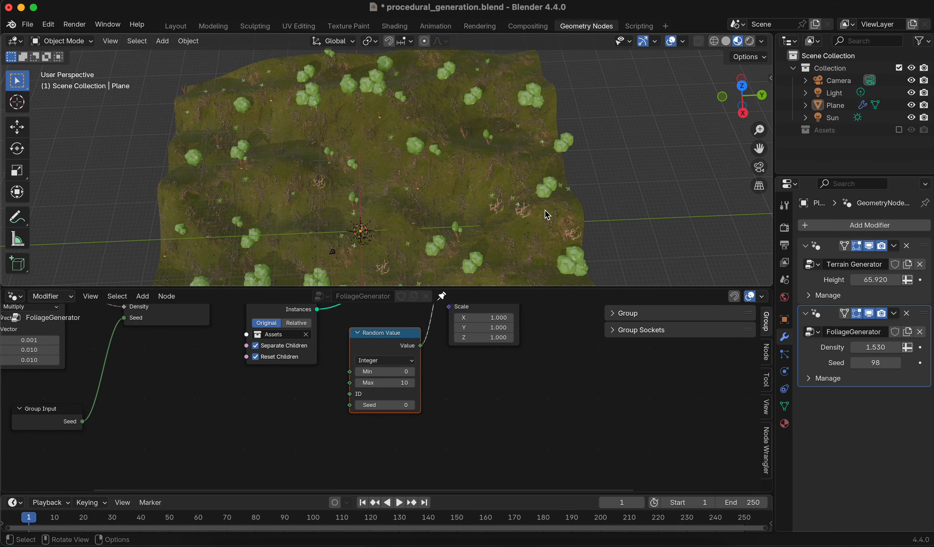
{"action": "left_click", "coordinate": [466, 388]}
{"action": "left_click", "coordinate": [381, 384]}
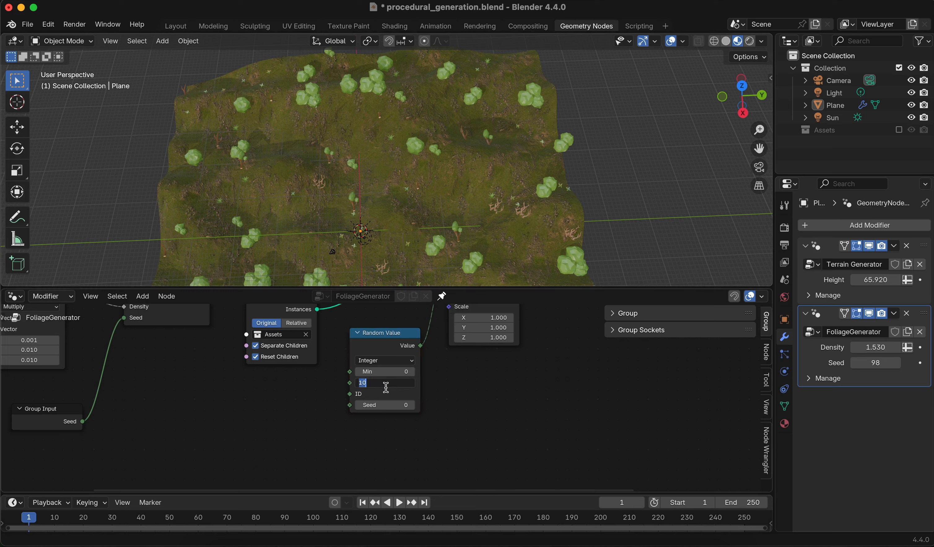
{"action": "key", "text": "Return"}
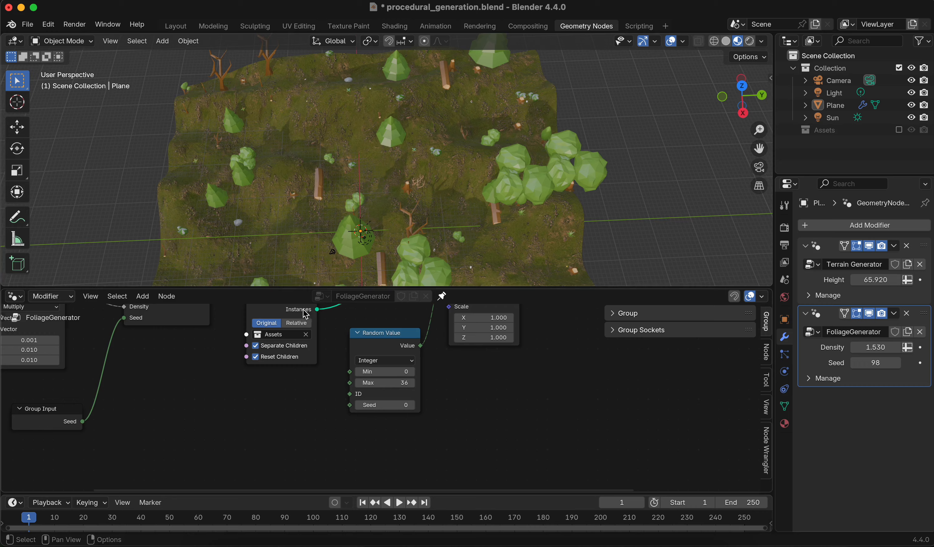
- Lower the Height of the plane's Terrain Generator modifier to 61.060
{"action": "middle_click_drag", "start_coordinate": [372, 184], "coordinate": [562, 201]}
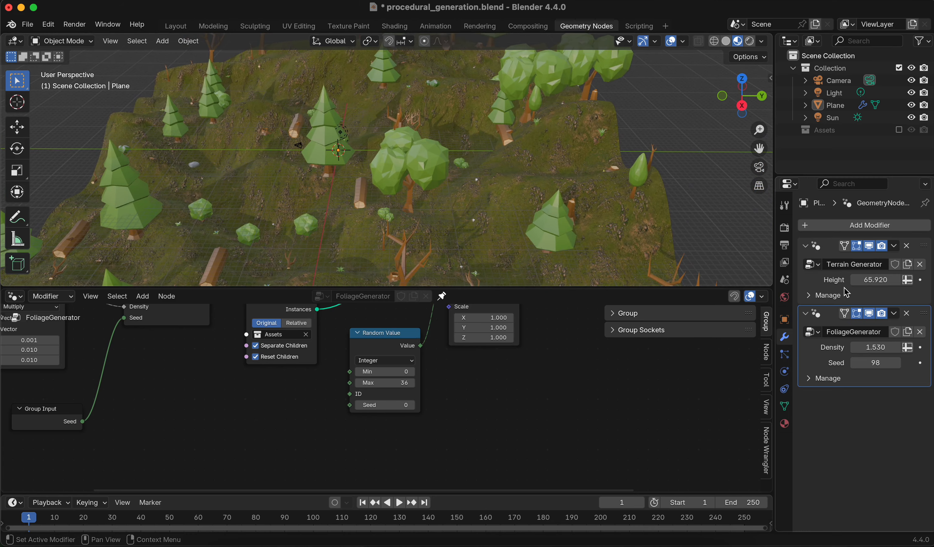
{"action": "left_click", "coordinate": [821, 287]}
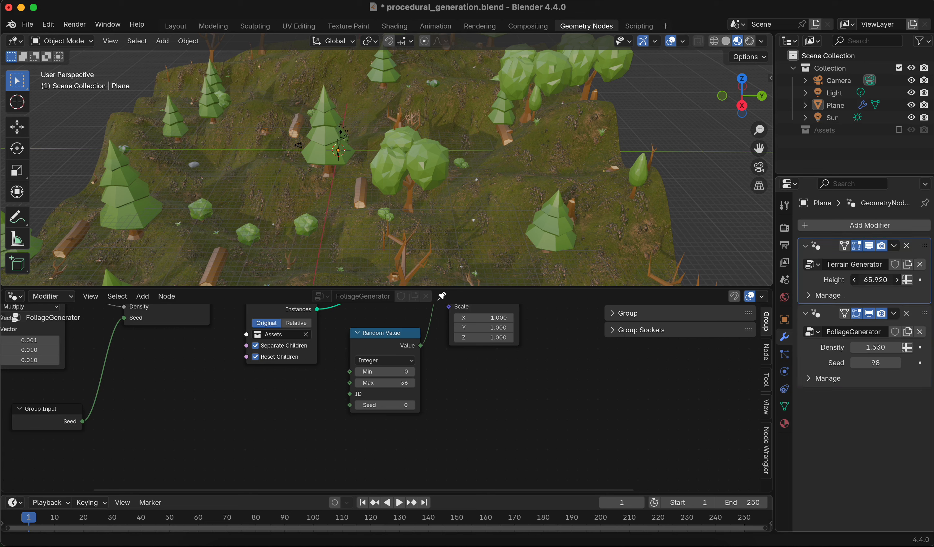
{"action": "mouse_move", "coordinate": [876, 280]}
{"action": "left_mouse_down"}
{"action": "mouse_move", "coordinate": [781, 280]}
{"action": "mouse_move", "coordinate": [859, 280]}
{"action": "left_mouse_up"}
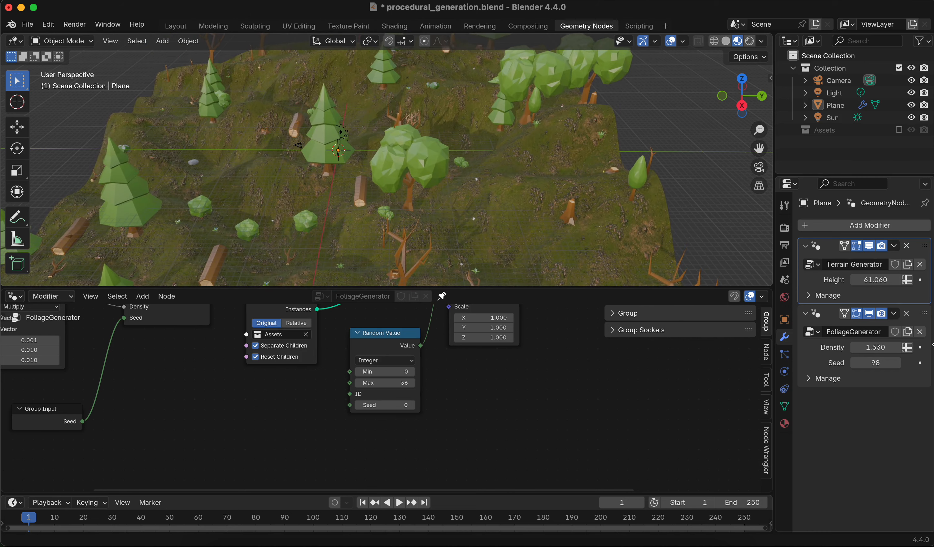
- Set the FoliageGenerator modifier's Density to 1.870 and Seed to 108, and inspect the scattered assets up close
{"action": "left_click", "coordinate": [818, 359]}
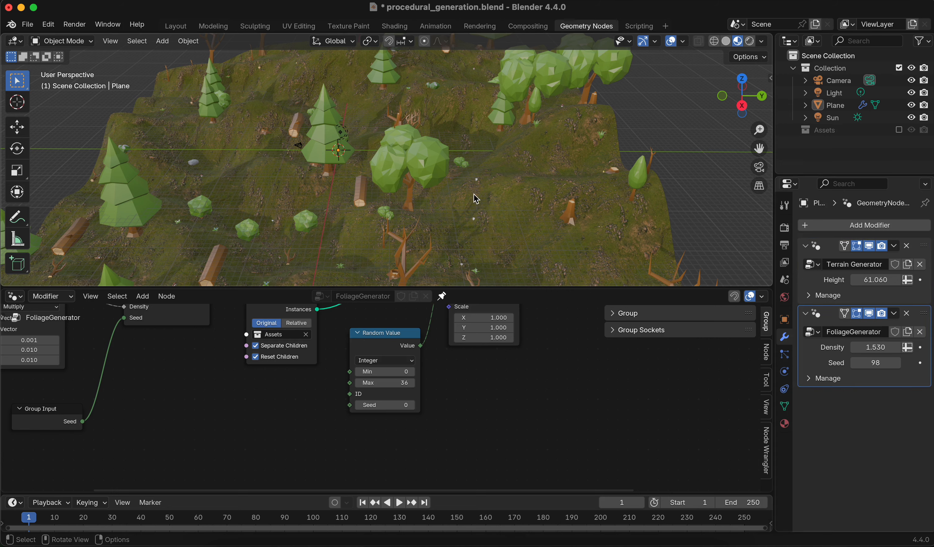
{"action": "middle_click_drag", "start_coordinate": [476, 199], "coordinate": [545, 181]}
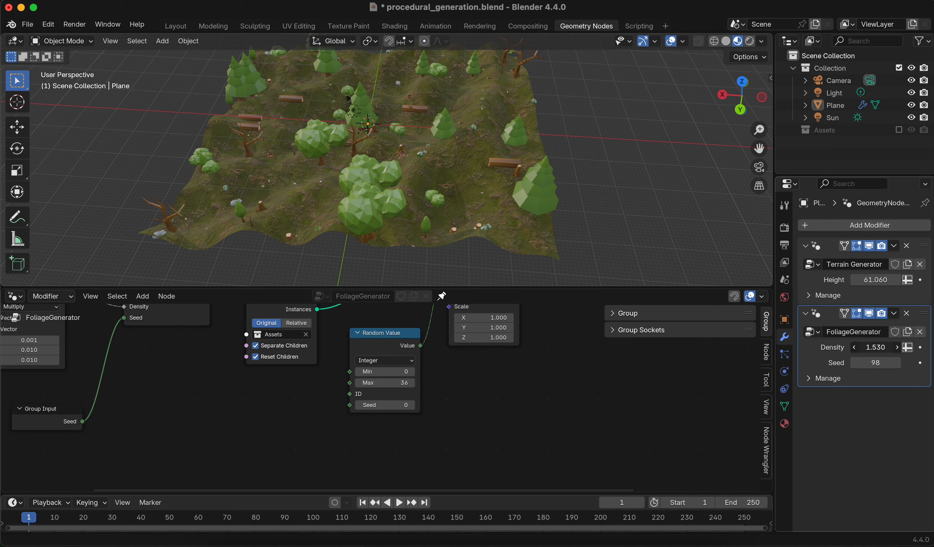
{"action": "left_click_drag", "start_coordinate": [875, 347], "coordinate": [892, 363]}
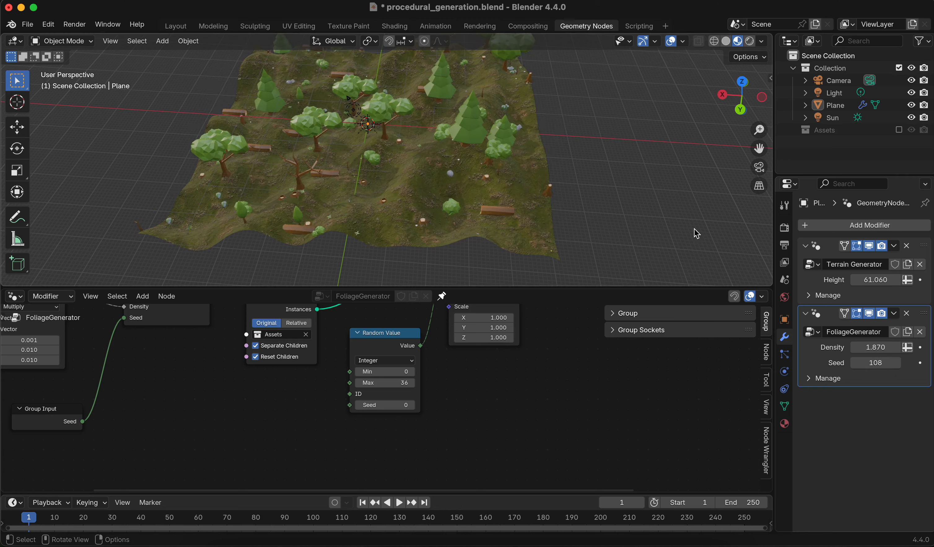
{"action": "middle_click_drag", "start_coordinate": [697, 233], "coordinate": [555, 223]}
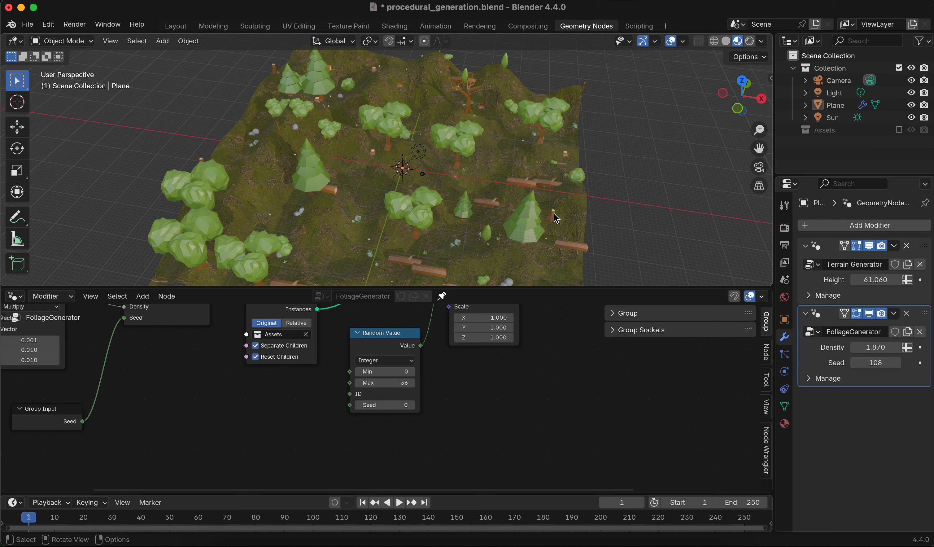
{"action": "scroll", "coordinate": [529, 182], "scroll_direction": "up", "scroll_amount": 3}
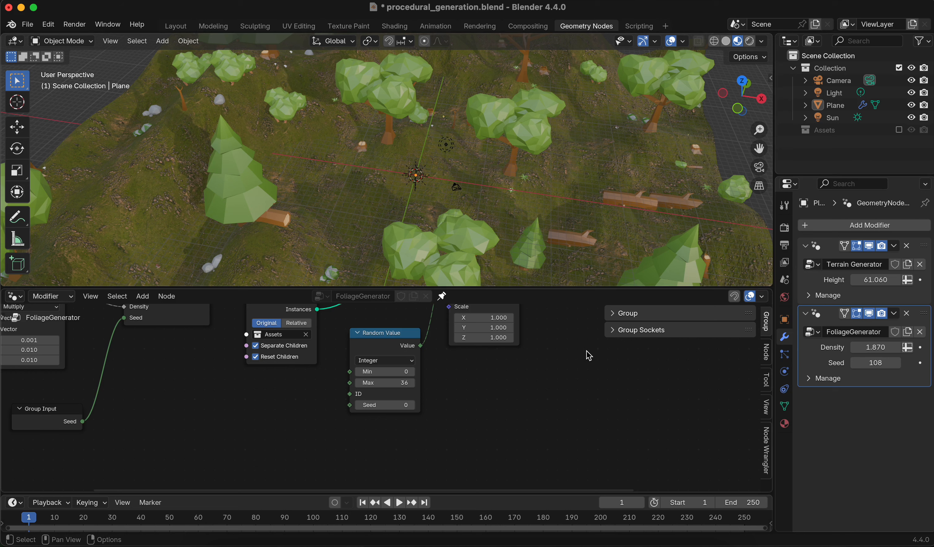
{"action": "middle_click_drag", "start_coordinate": [588, 355], "coordinate": [640, 465]}
{"action": "middle_click_drag", "start_coordinate": [450, 337], "coordinate": [324, 364]}
{"action": "scroll", "coordinate": [490, 431], "scroll_direction": "down", "scroll_amount": 4}
{"action": "middle_click_drag", "start_coordinate": [553, 390], "coordinate": [493, 408]}
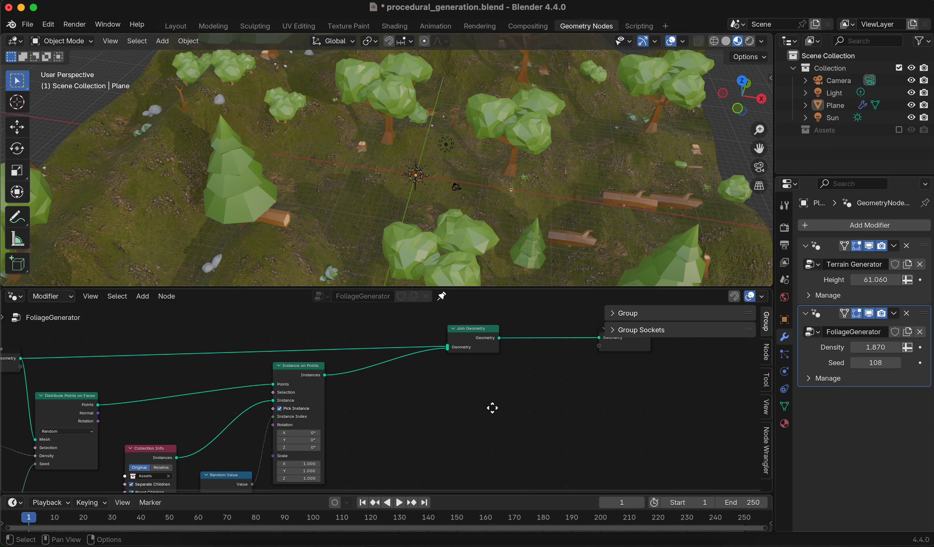